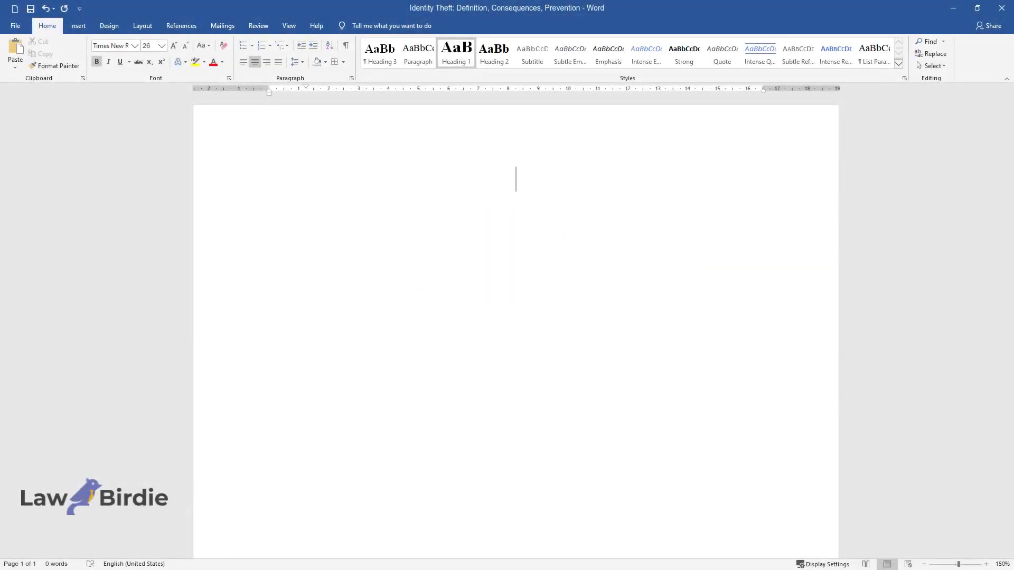
Type the centred Heading 1 title 'Identity Theft: Definition, Consequences, Prevention'
text(Identity T)
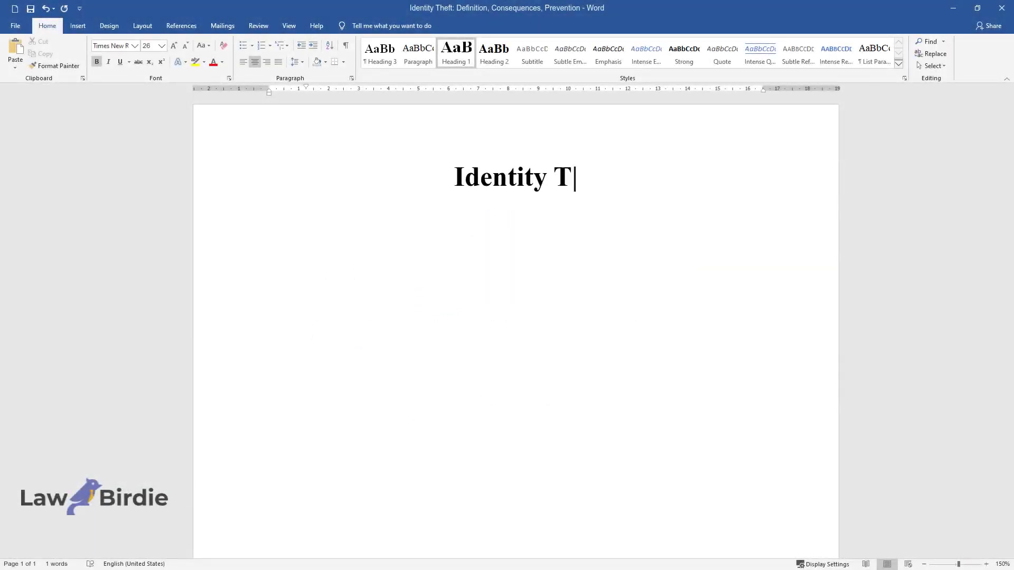
text(heft: Definition, Conse)
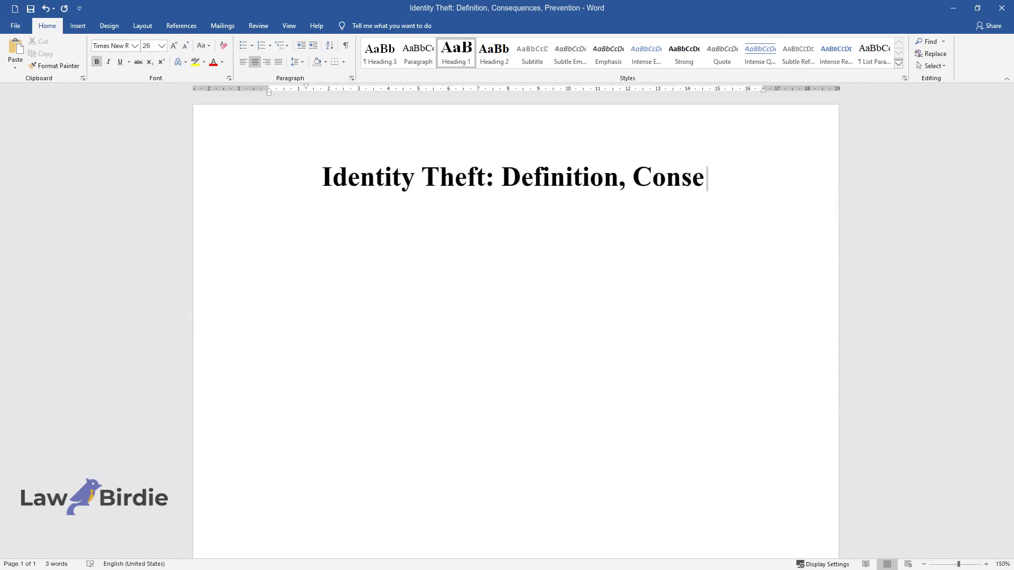
text(quences, Prevention)
Write the introduction on identity theft's rampancy, ending 'ways of stopping the crime.', then start a new line
key(Return)
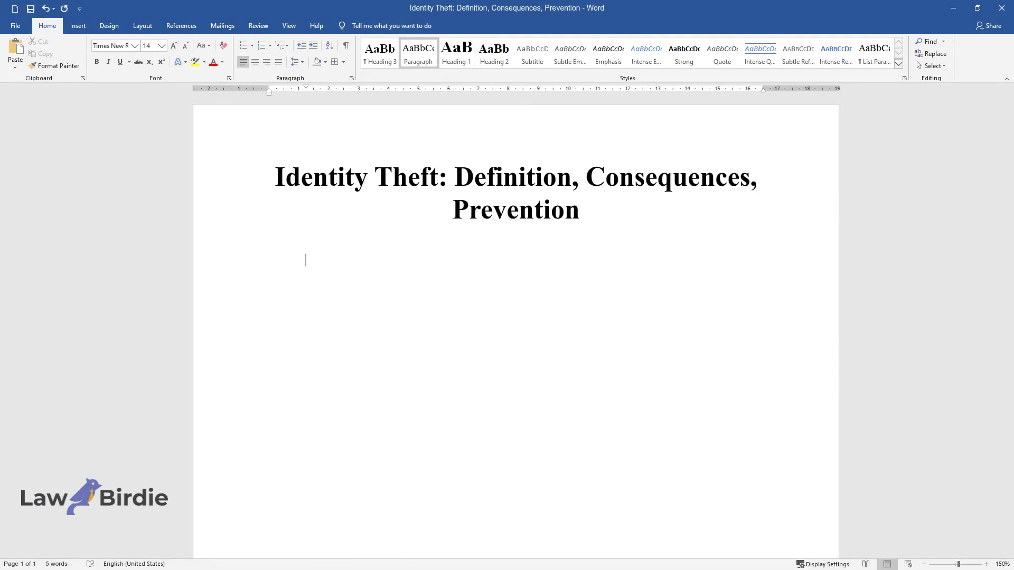
text(Identity theft is b)
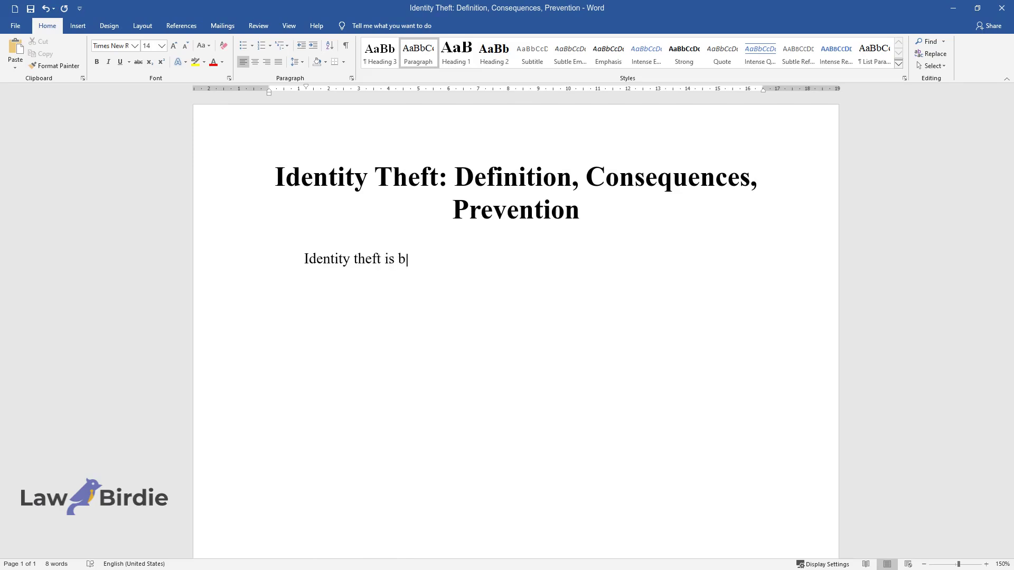
text(ecoming a very rampant problem in t)
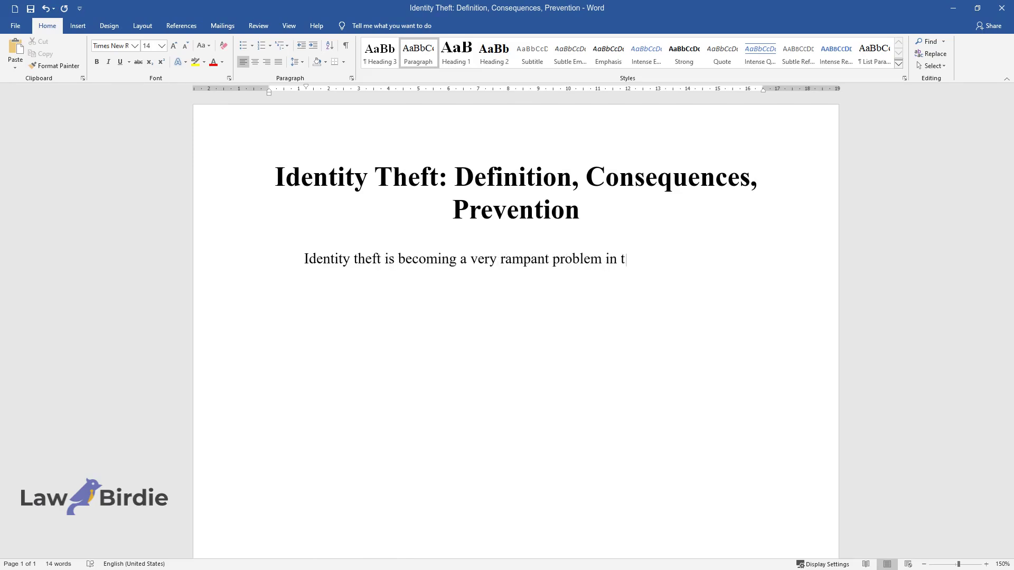
text(he modern world. Advances in techno)
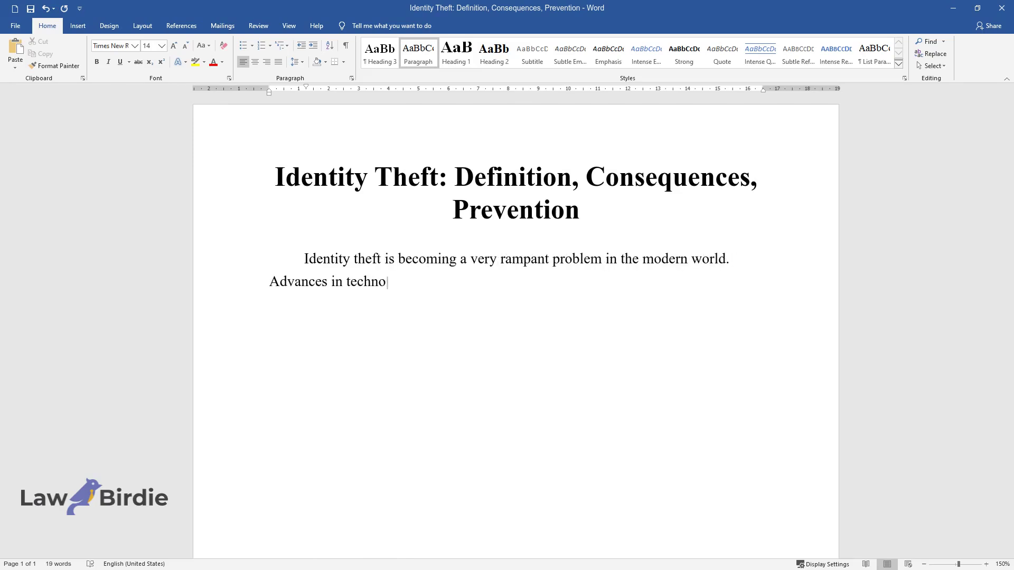
text(logy are behind the increase in the )
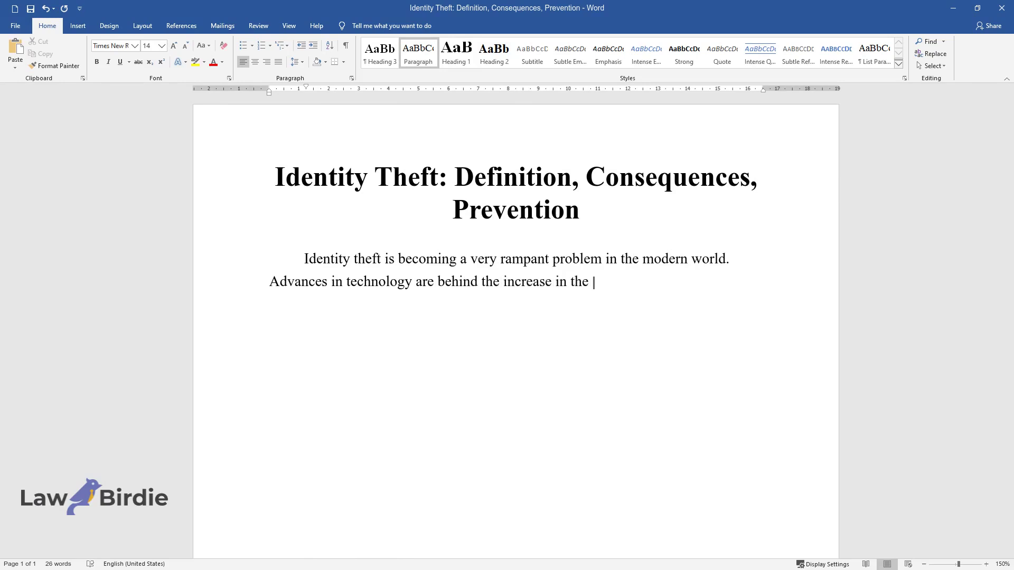
text(number of identity theft incidents)
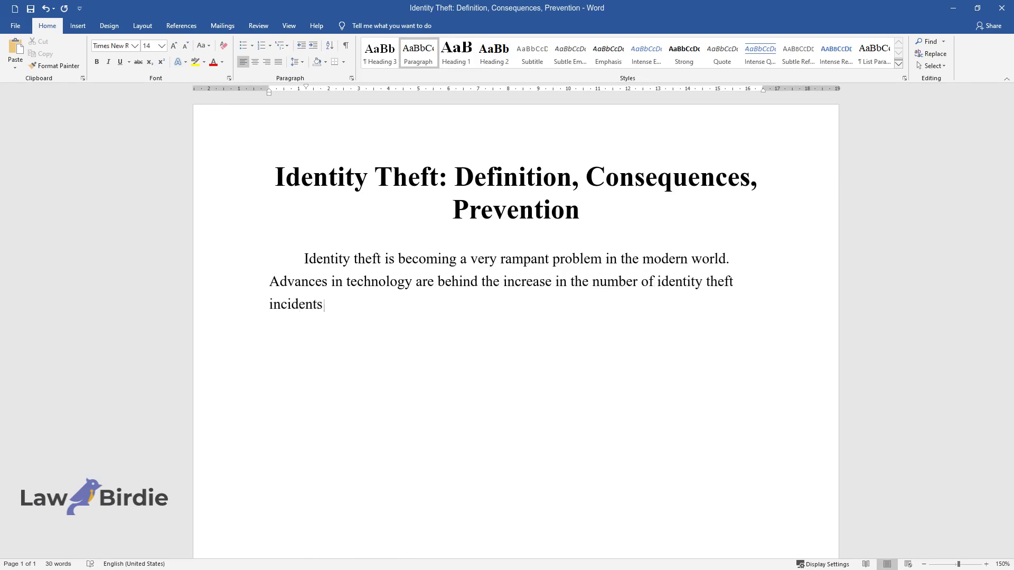
text(. The aim of this paper is to explo)
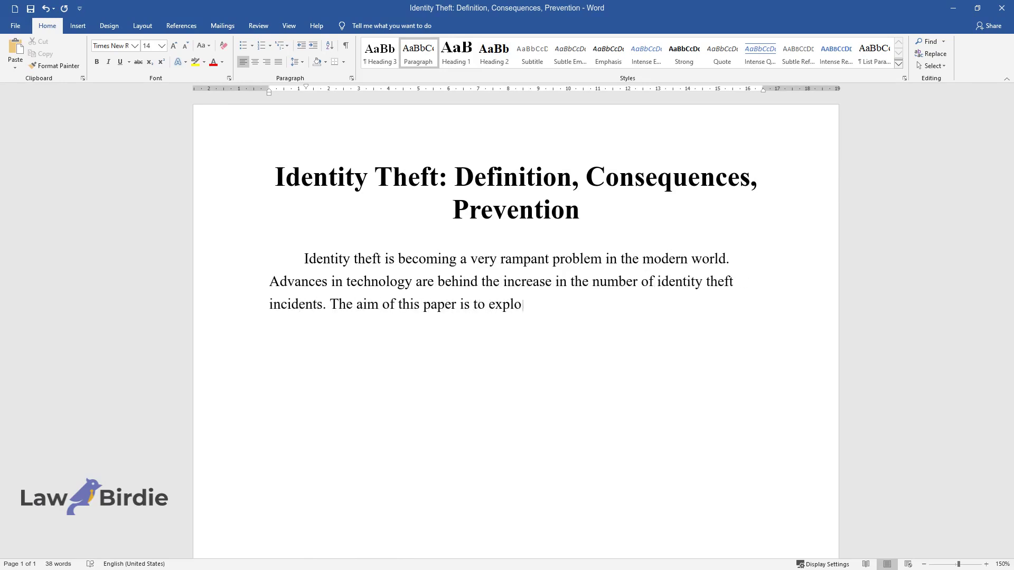
text(re the issues surrounding identity t)
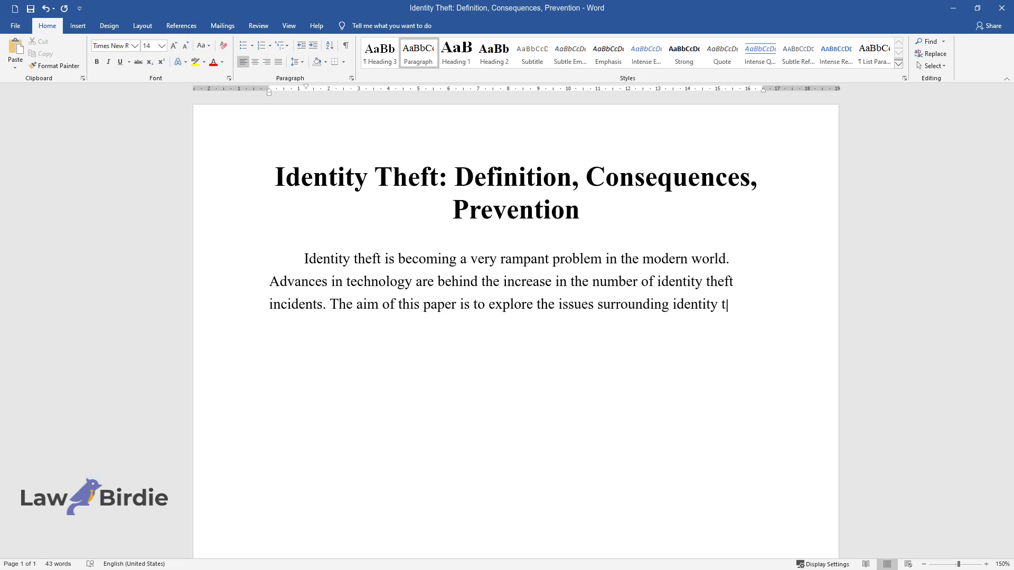
text(heft in order to recommend ways of)
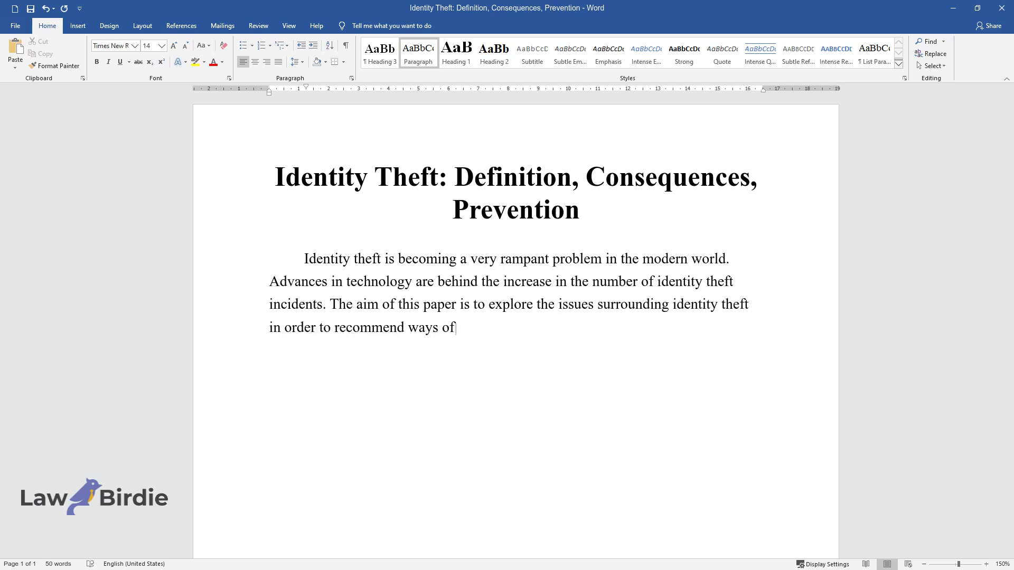
text( stopping the crime.)
key(Return)
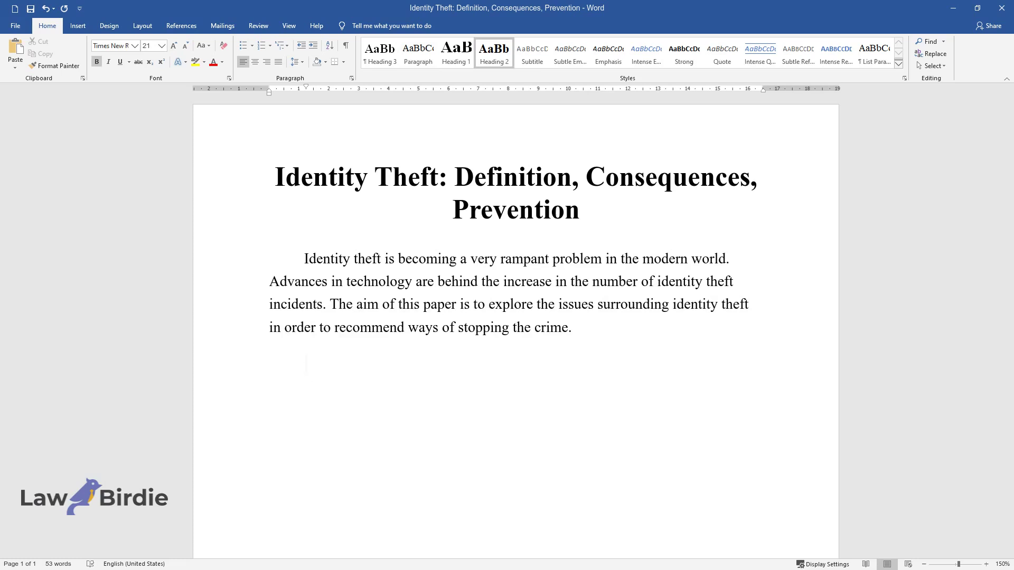
Add heading 'On the Concept of Identity Theft' with its definitions paragraph, then begin 'It is relatively easy…'
text(On the Concept of Identi)
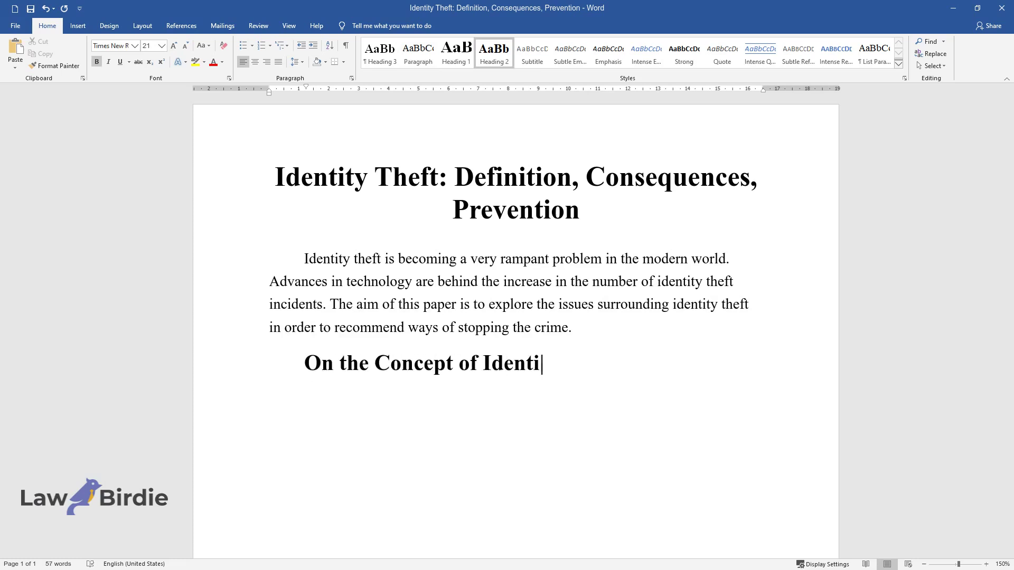
text(ty Theft)
key(Return)
text(D)
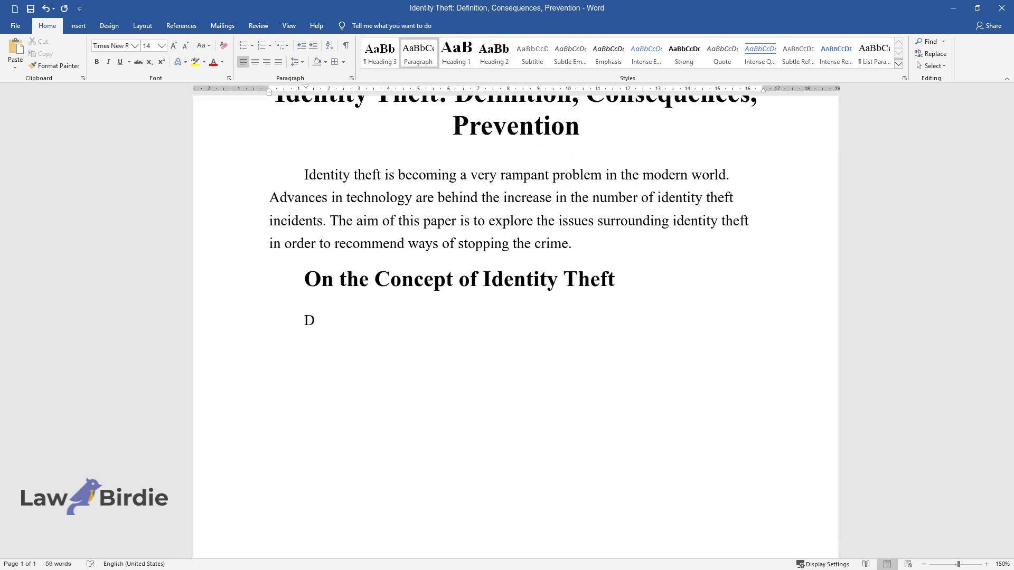
text(efining identity theft requires a )
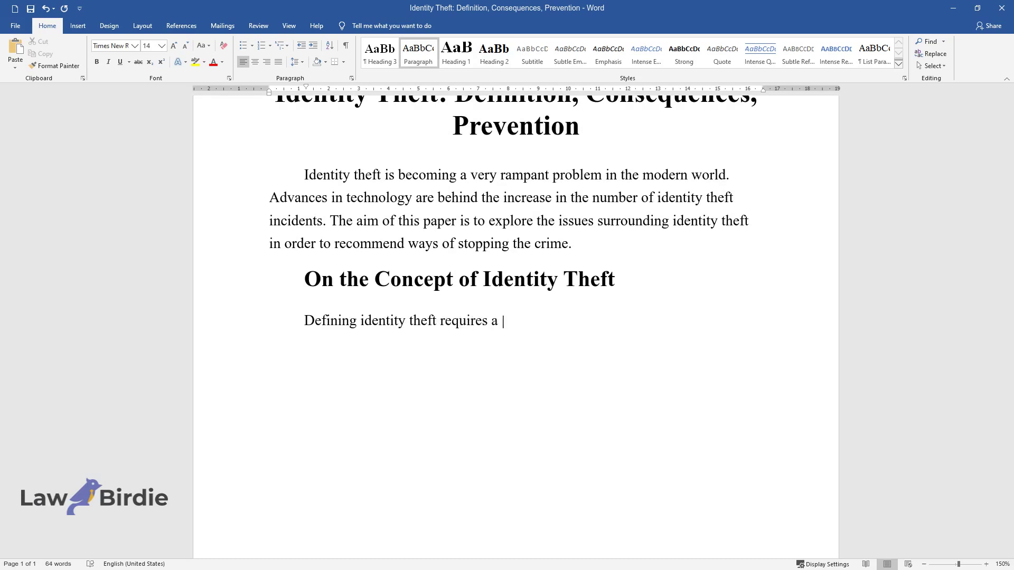
text(close analysis of the two words t)
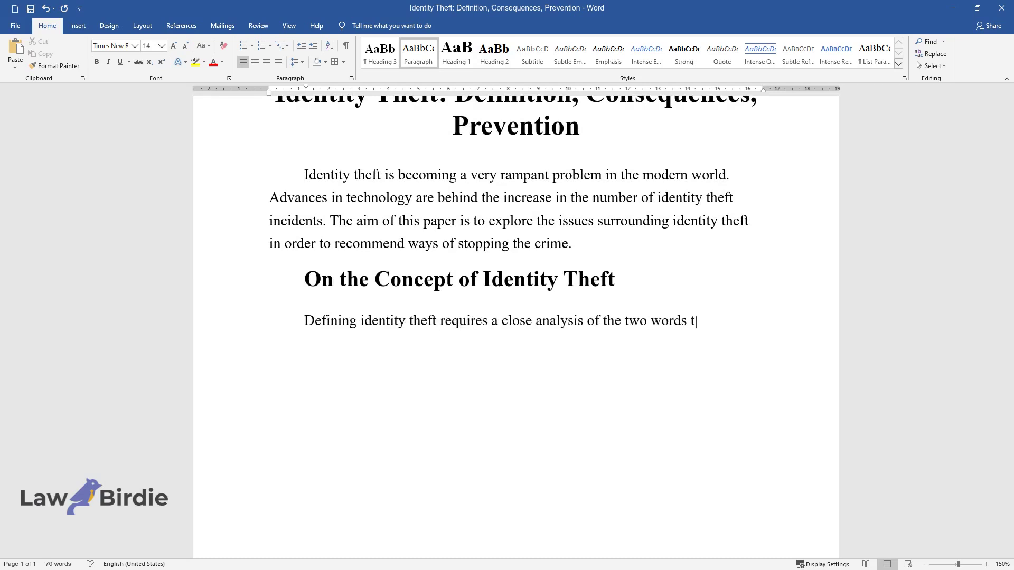
text(hat describe the crime. Identity)
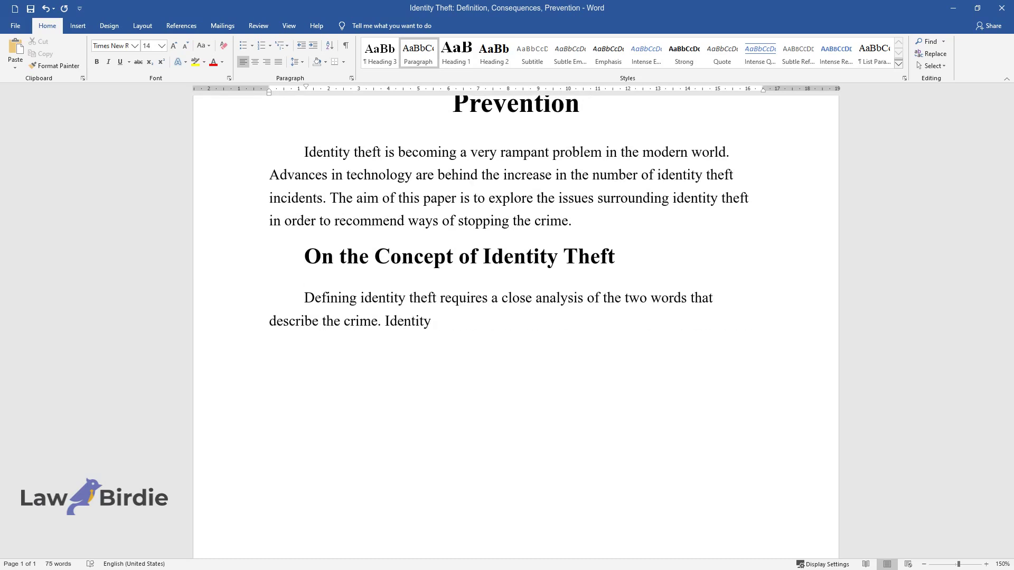
text( refers to the totality of a person)
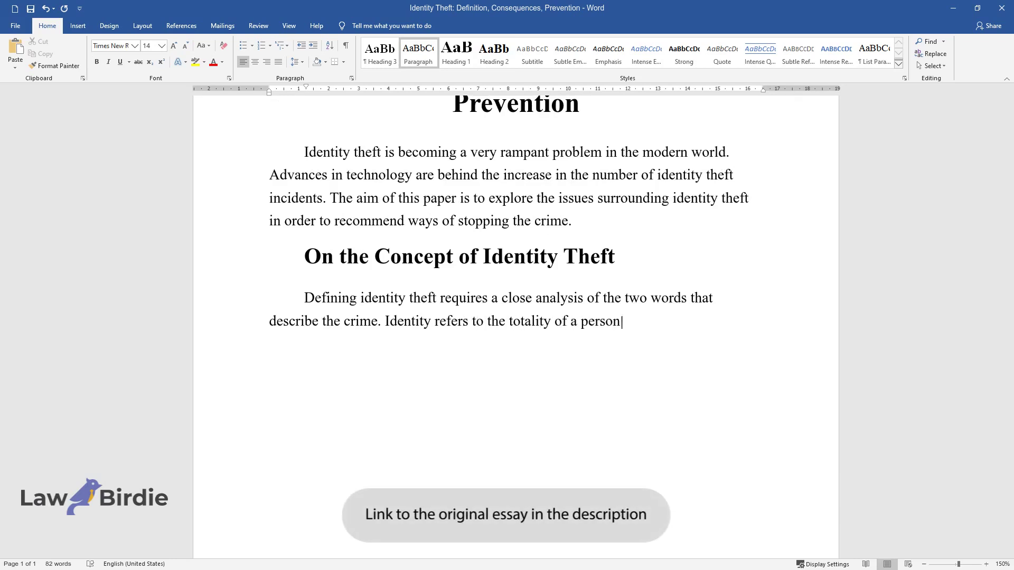
text( in regard to their unique identi)
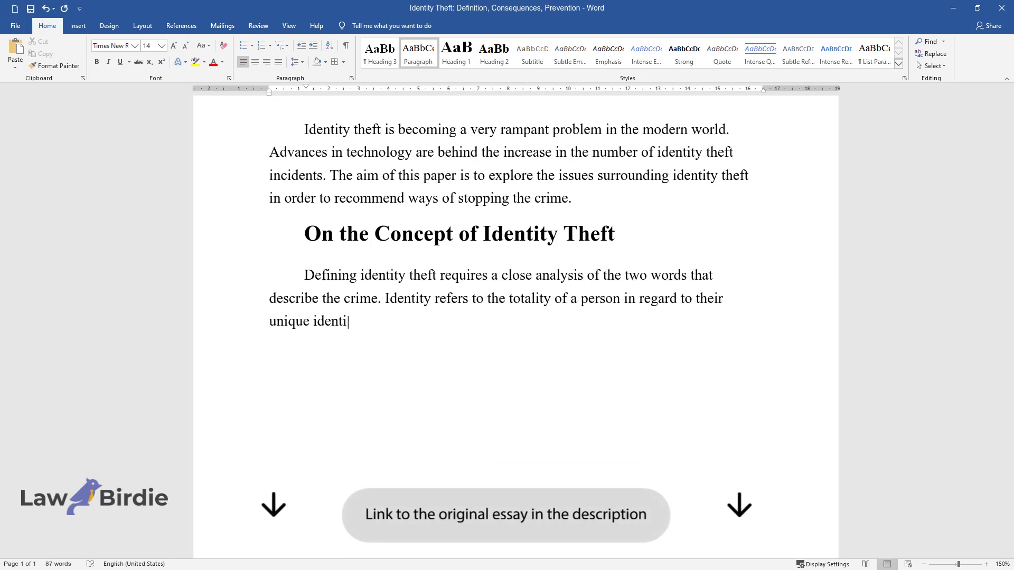
text(fiers. The identity of an individu)
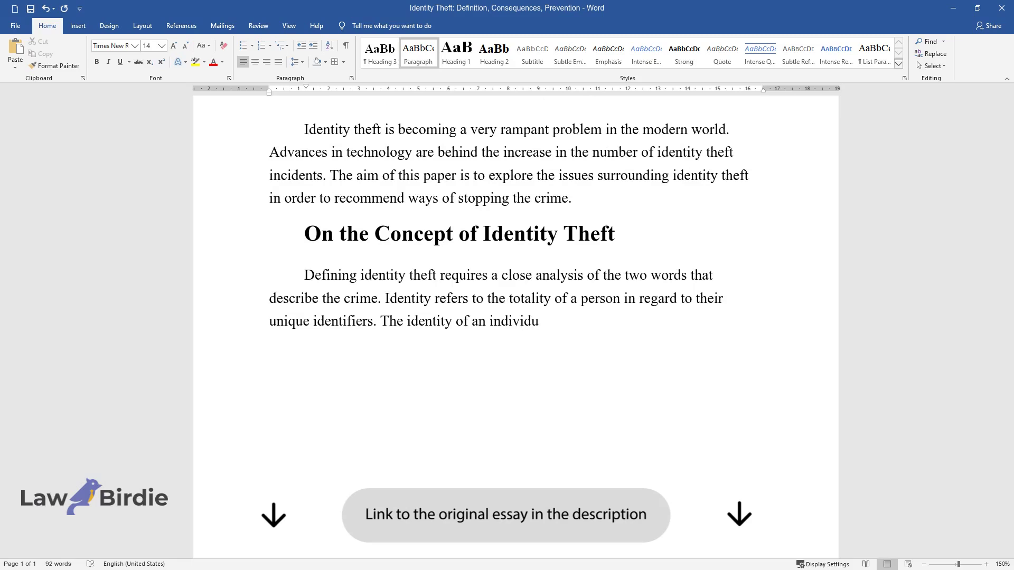
text(al includes their physical attrib)
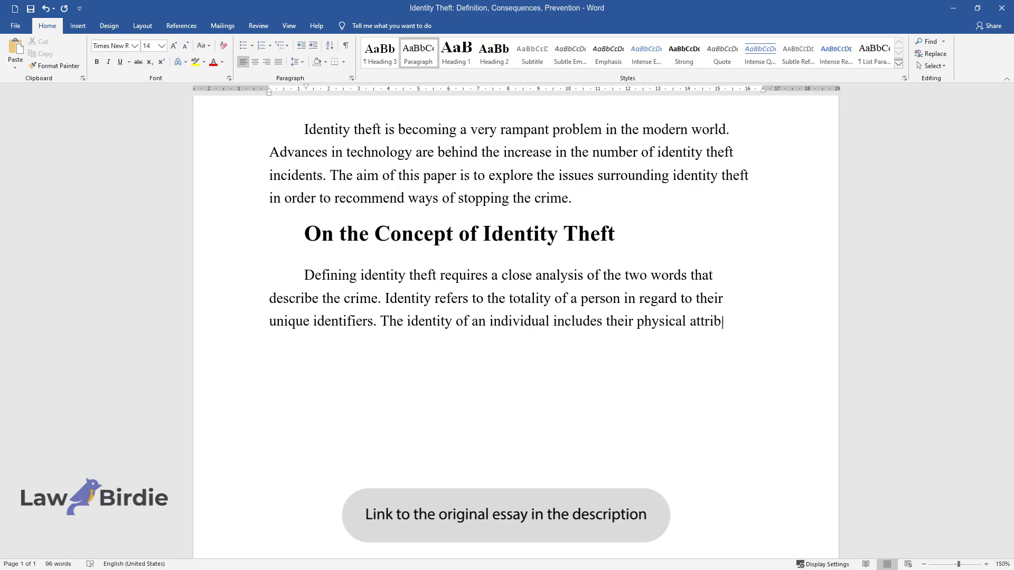
text(utes such as height, weight, eye color, and hair c)
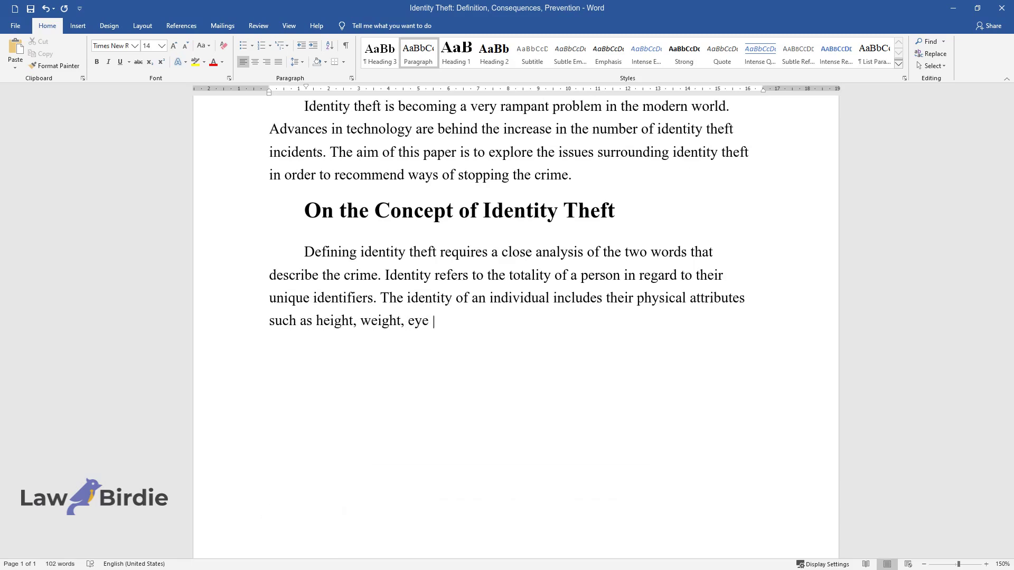
text(olor. These attr)
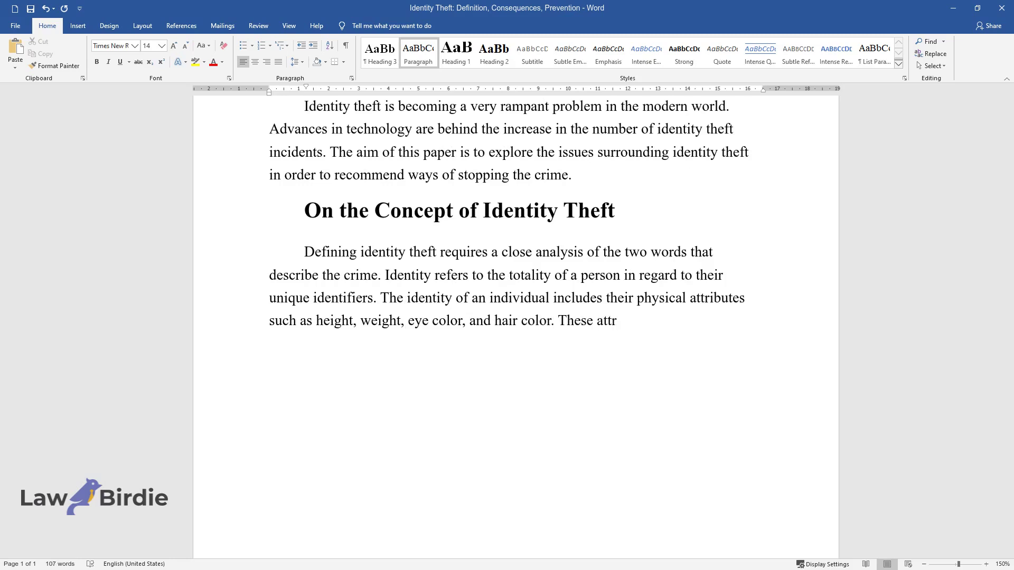
text(ibutes may also include de)
text(ntal arr)
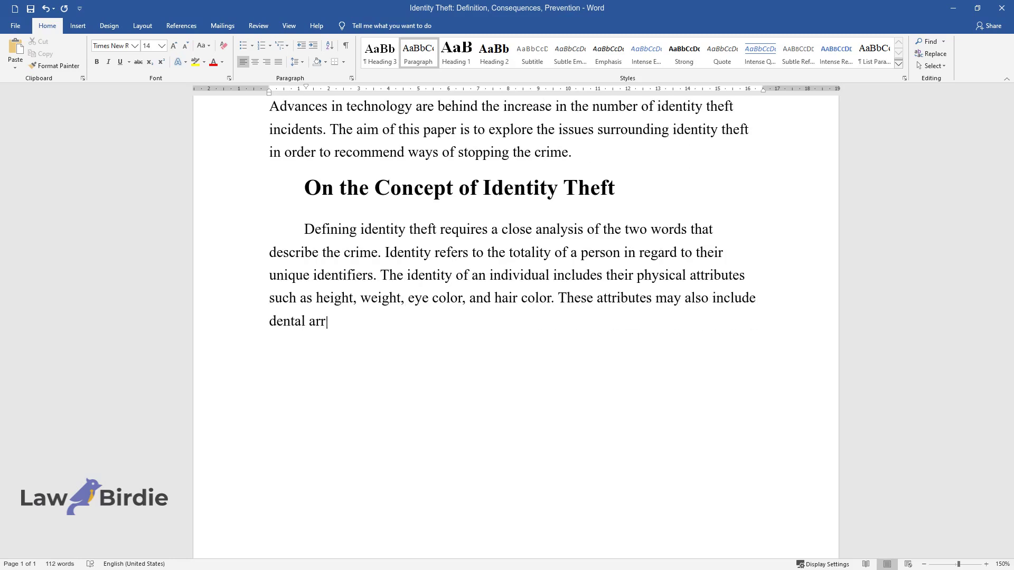
text(angement, fingerprints, and DNA. )
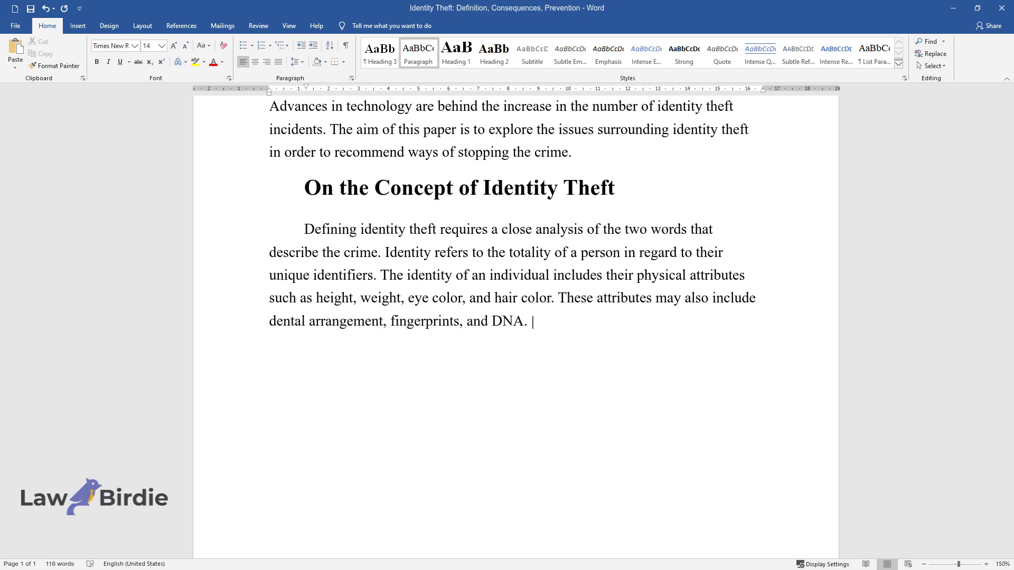
text(Apart from physical attributes, a)
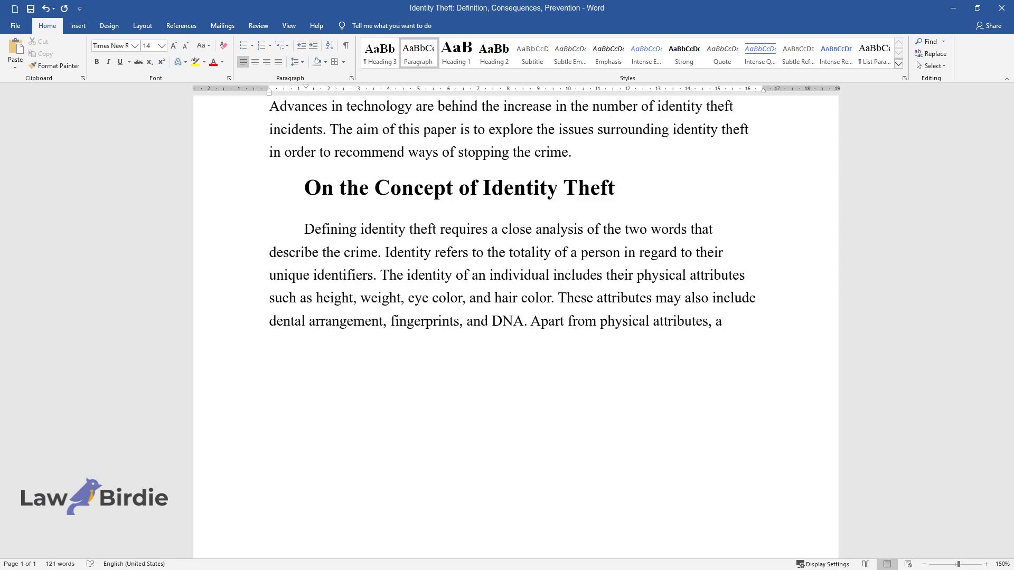
text( person's identity also includes s)
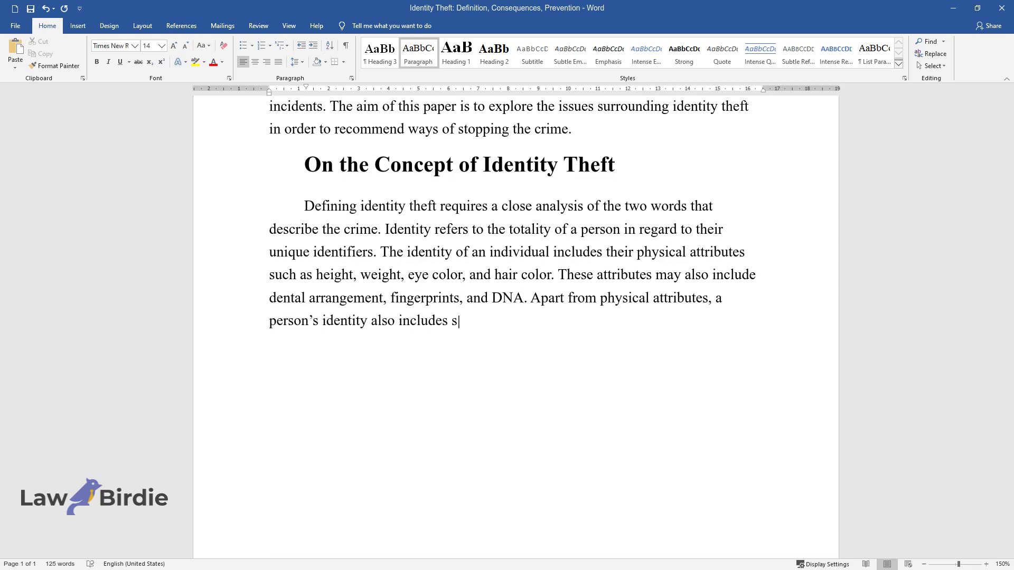
text(ocial and psychological makeup, )
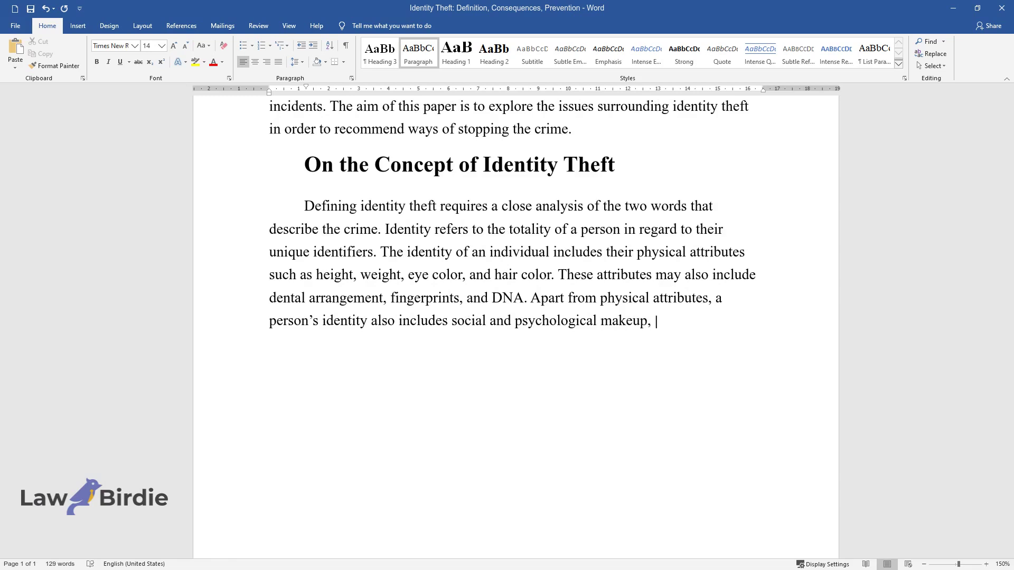
text(in particular an introvert or an e)
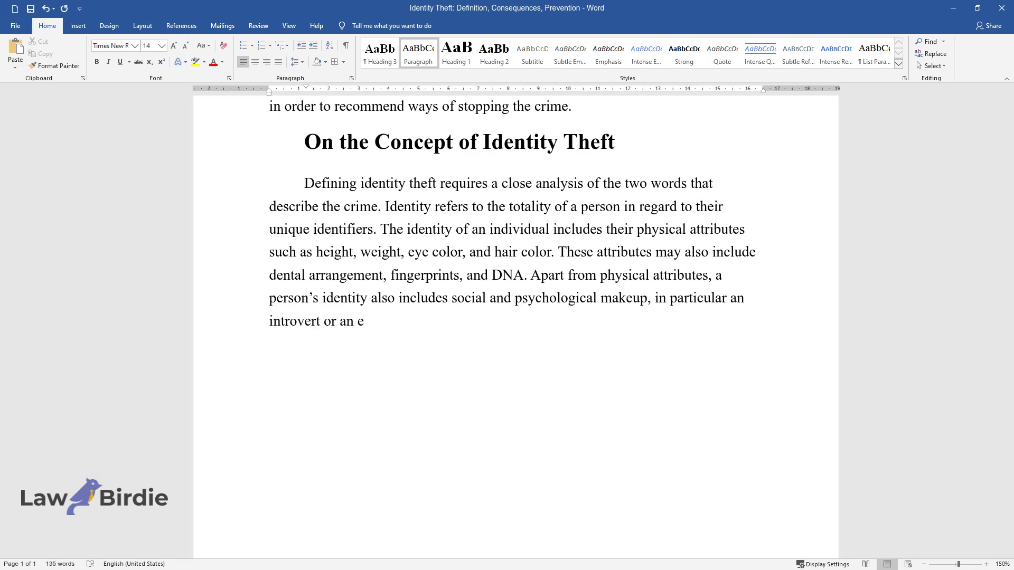
text(xtrovert character. They can also )
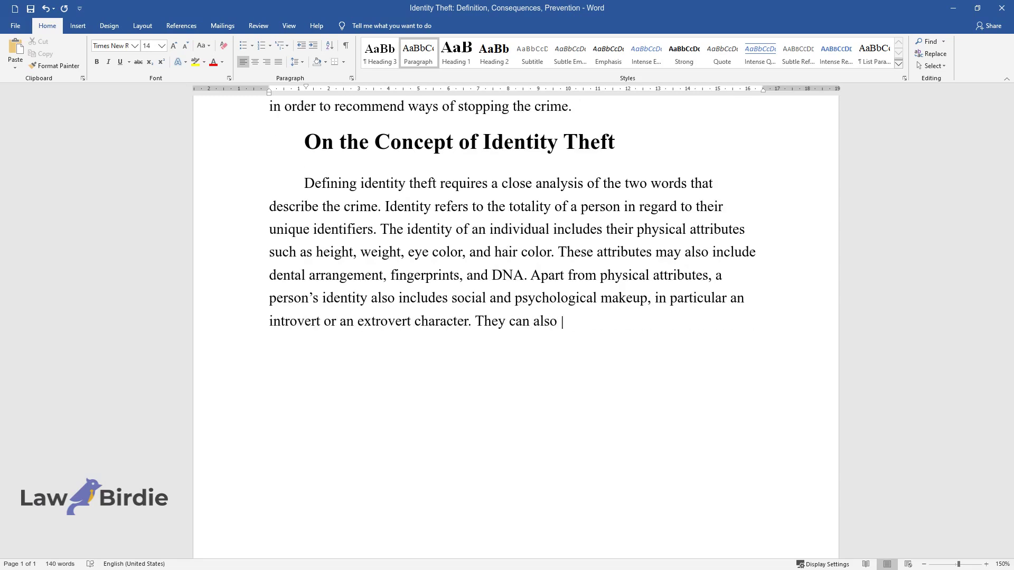
text(be aggressive or laid-back, among)
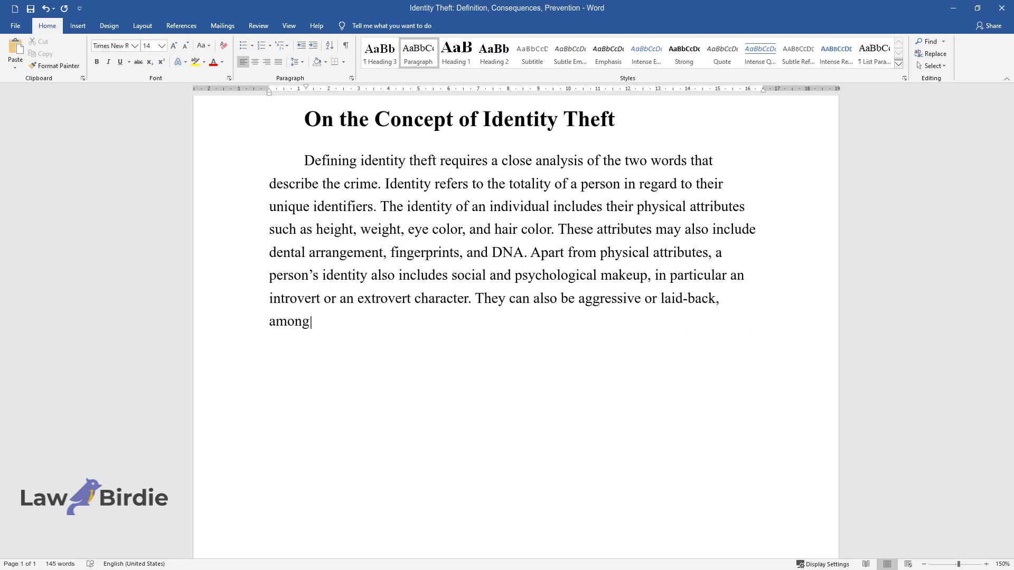
text( other traits. Therefore, a perso)
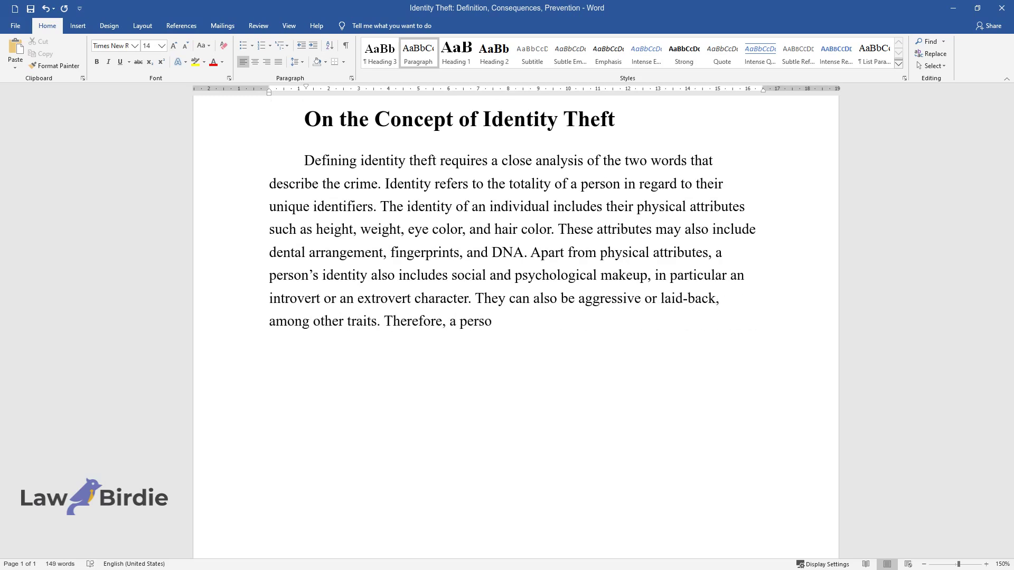
text(n's identity cove)
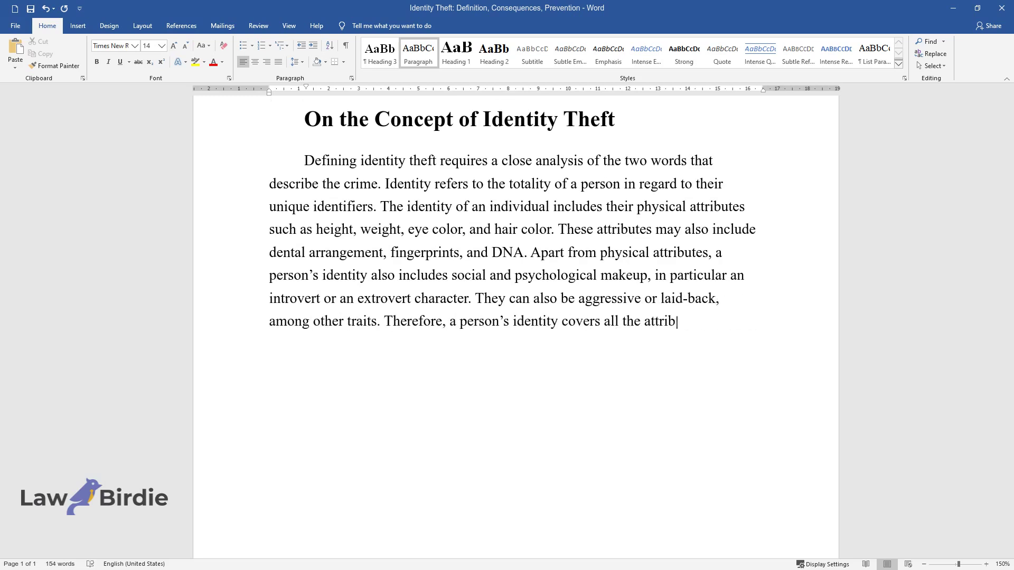
text(rs all the attributes that mark this person as a d)
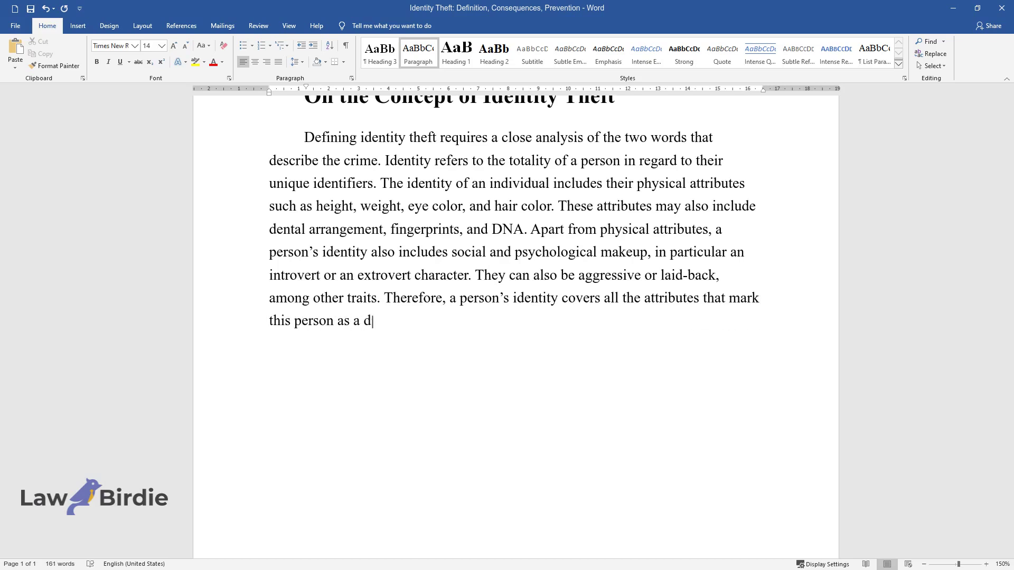
text(istinct individual. Theft, on the)
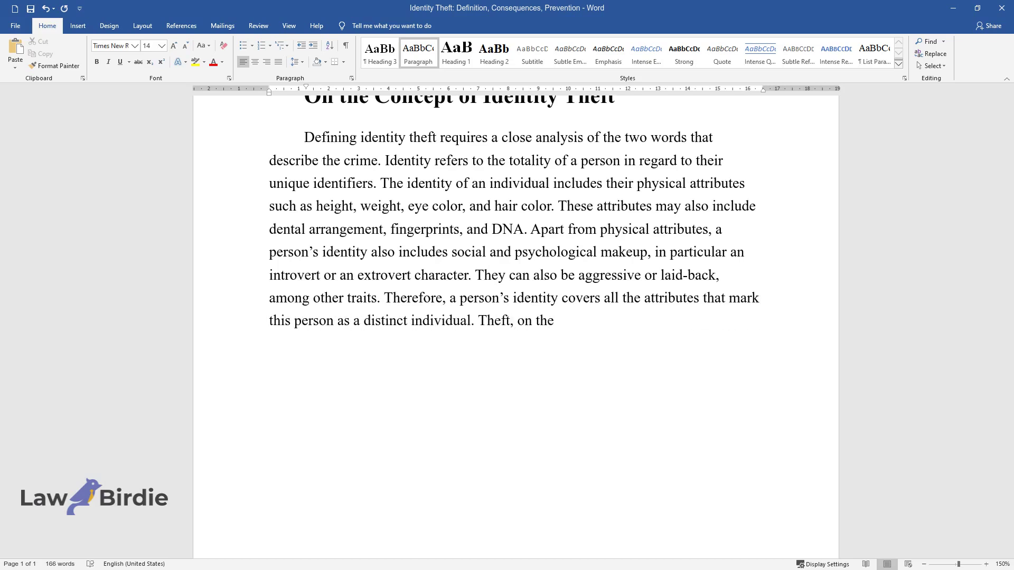
text( other hand, is a crime that invol)
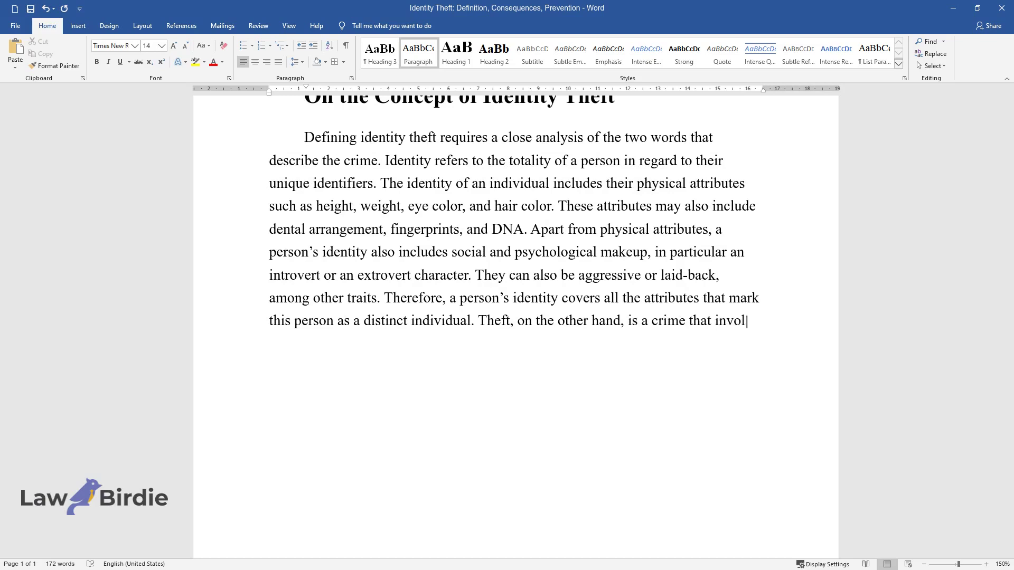
text(ves taking someone's property wit)
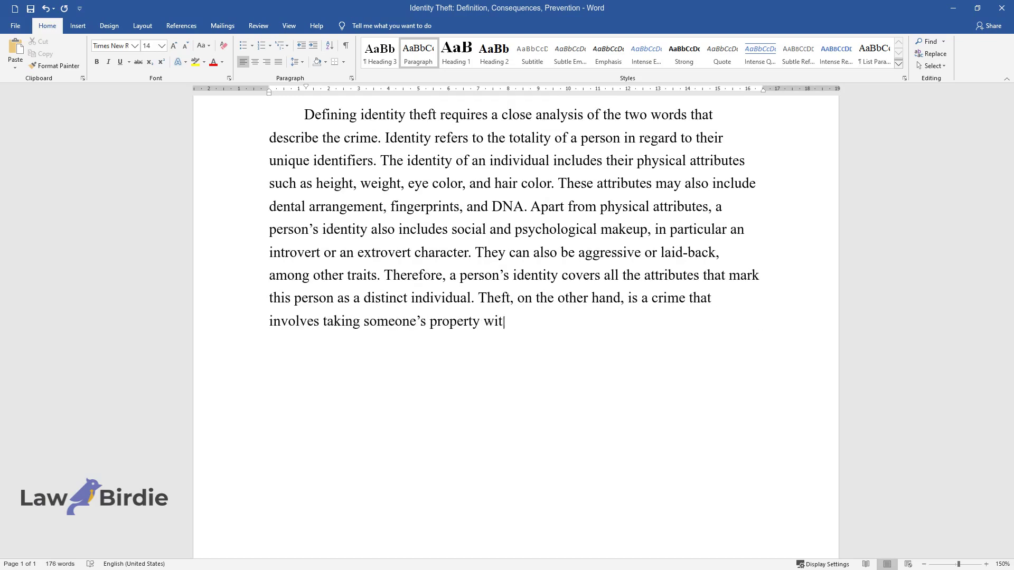
text(hout his or her knowledge and con)
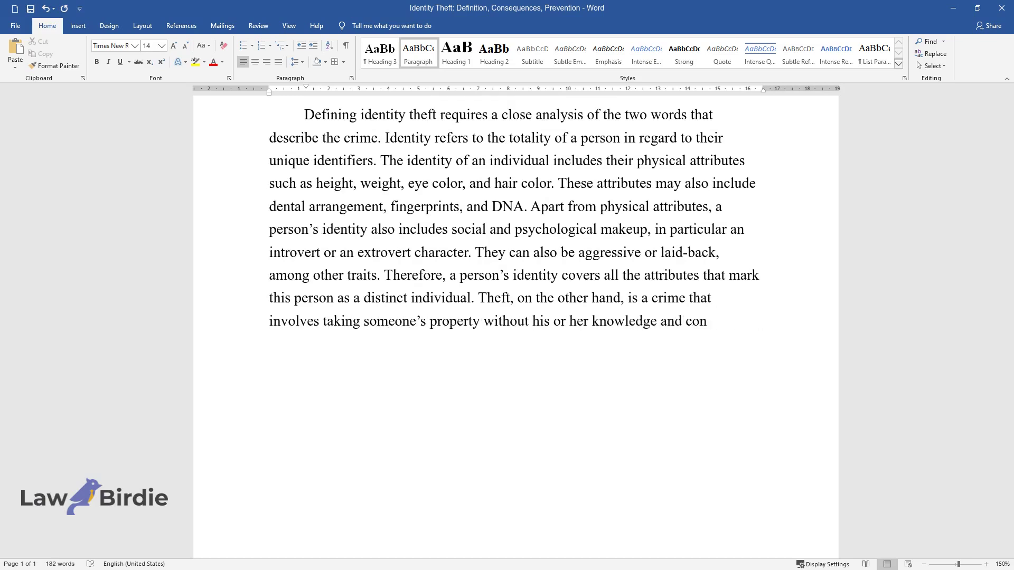
text(sent, and usually with no intentio)
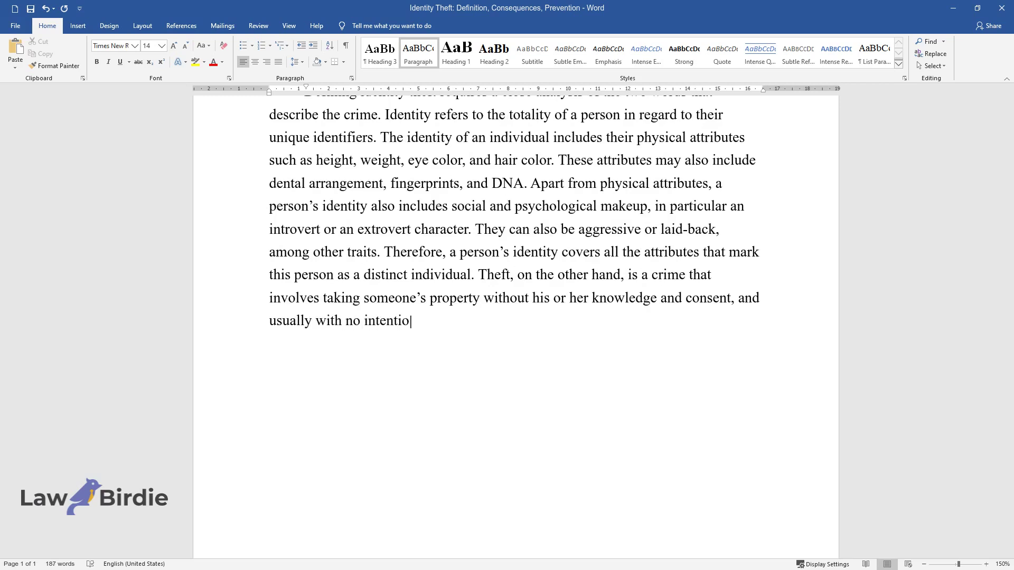
text(n of returning it to the original)
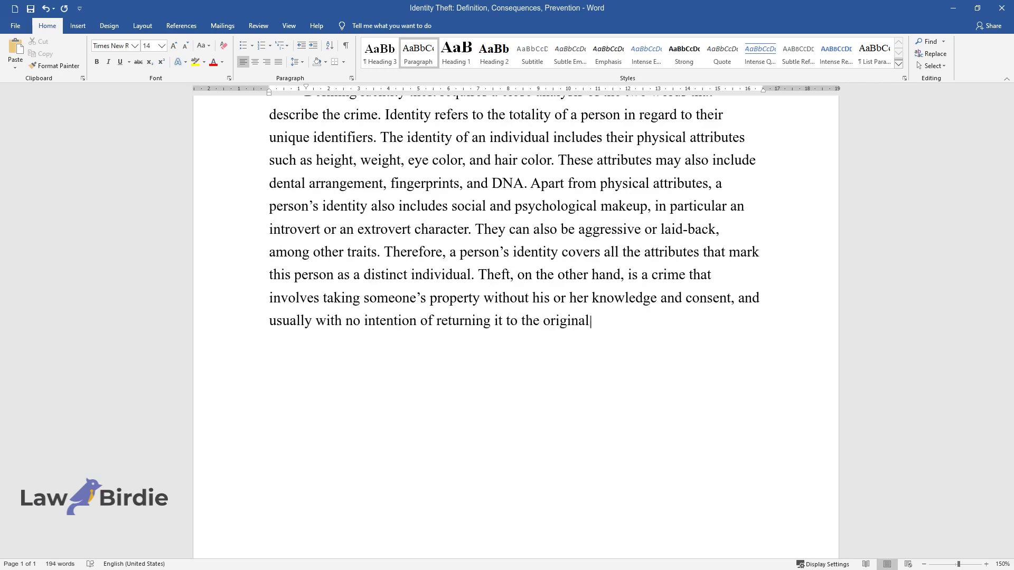
text( owner. Identity theft describes)
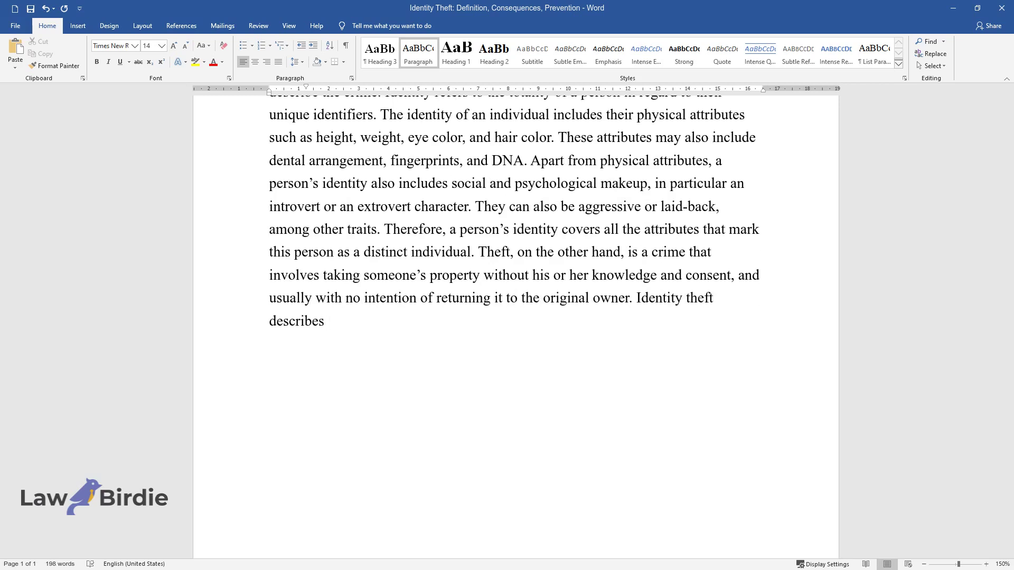
text( the act of taking certain attribut)
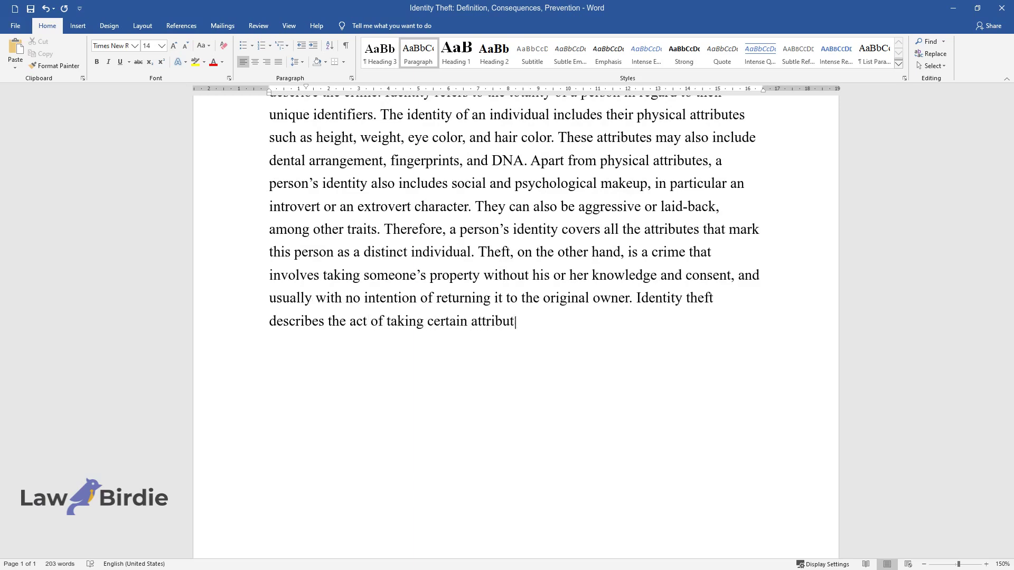
text(es that constitute the individual)
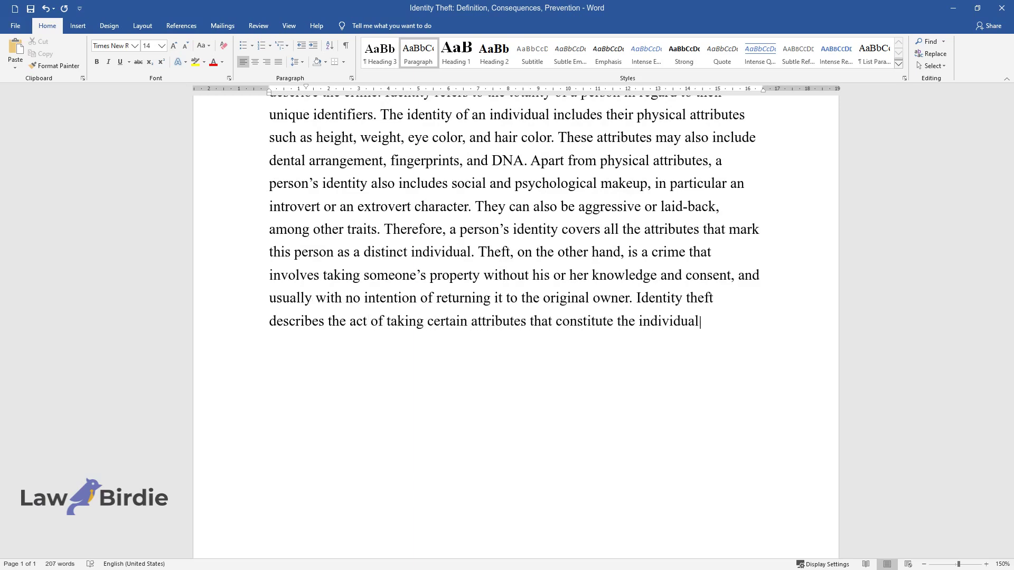
text(ity of a person and using)
text( those attributes to achieve criminal ends)
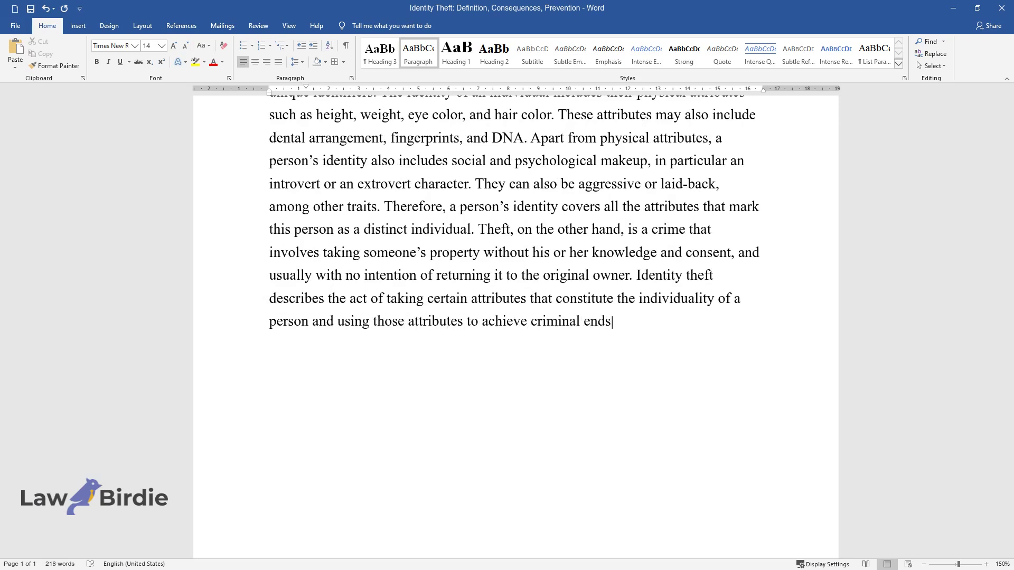
text(, without the knowledge or permis)
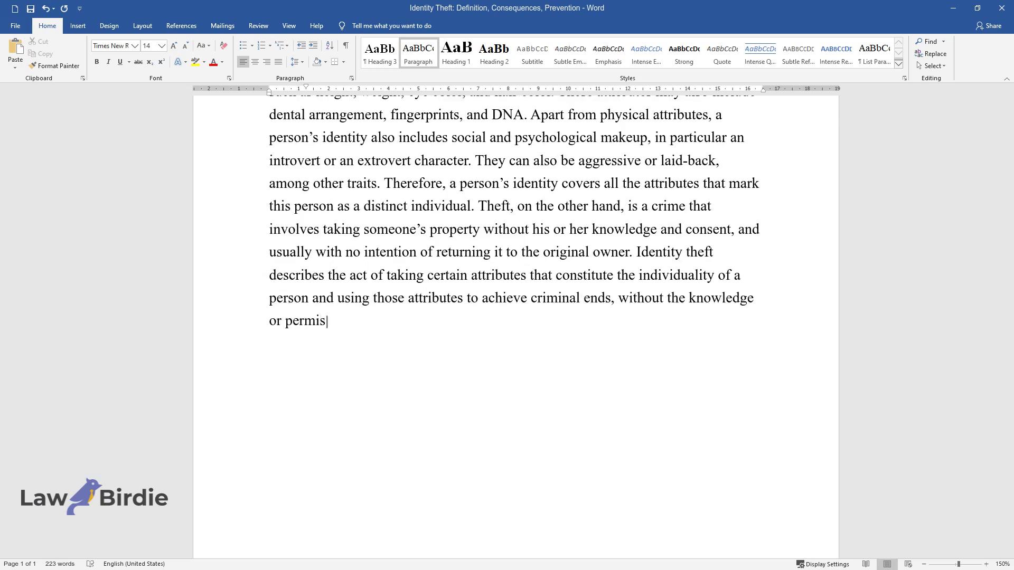
text(sion of the victim.)
key(Return)
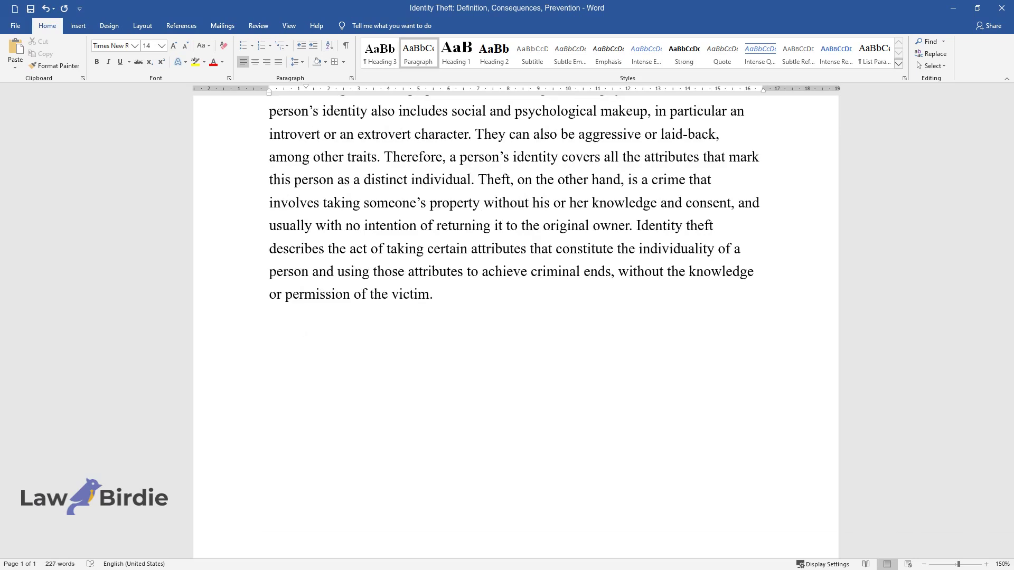
text(It is relatively easy to stea)
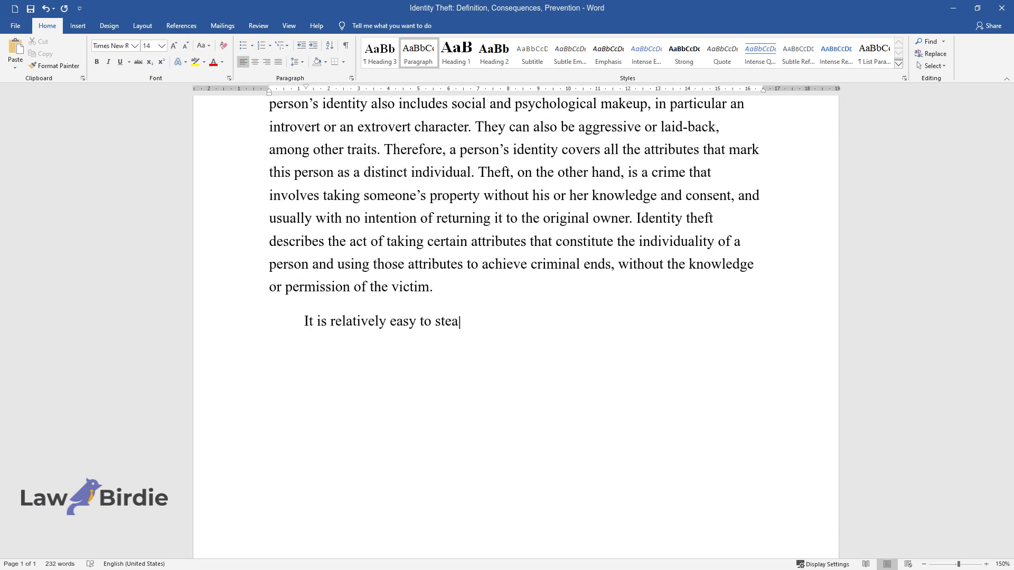
text(l identities in today's world bec)
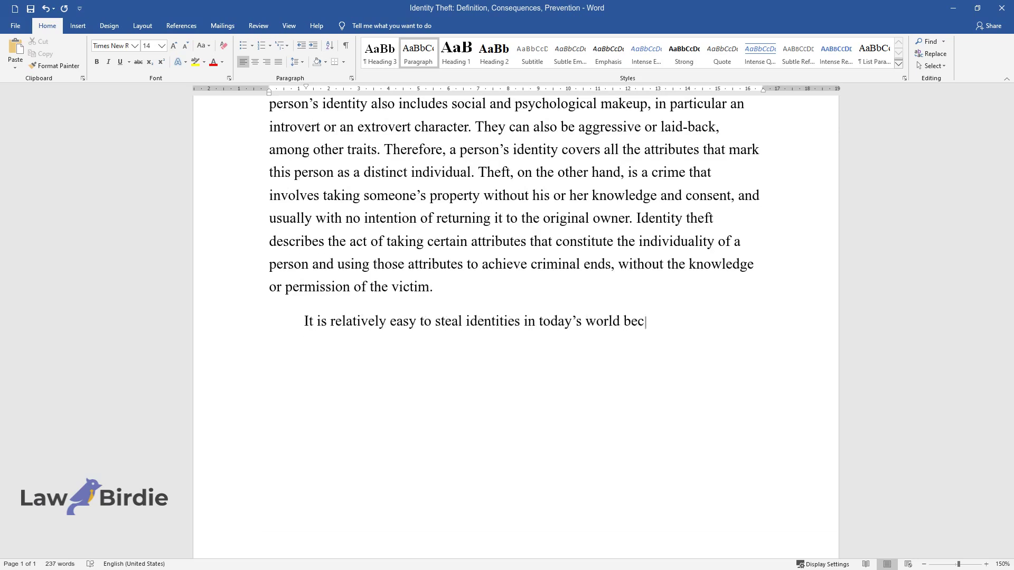
text(ause of technological advancements. One )
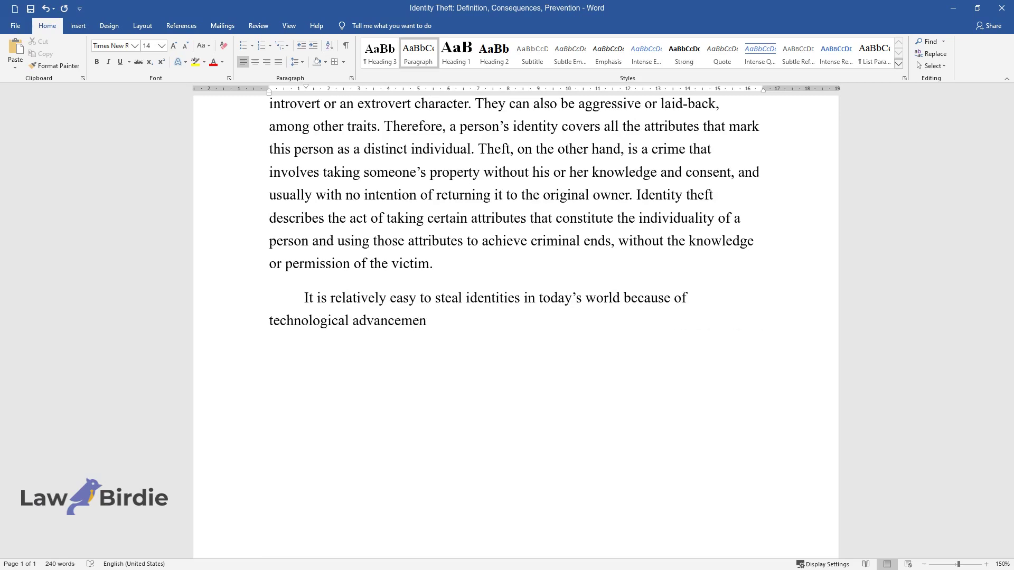
text(of the most common forms )
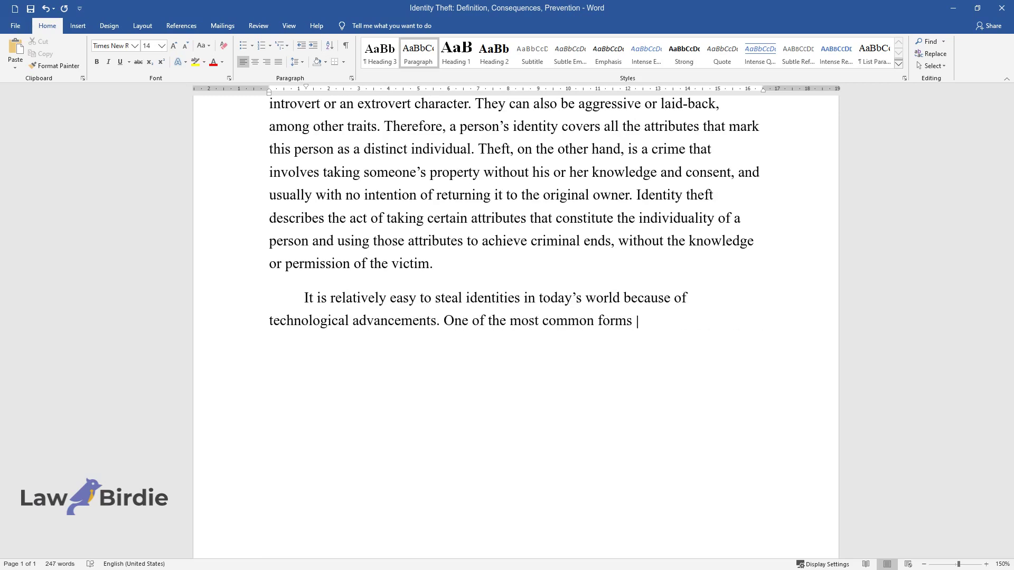
text(of identity theft is online ident)
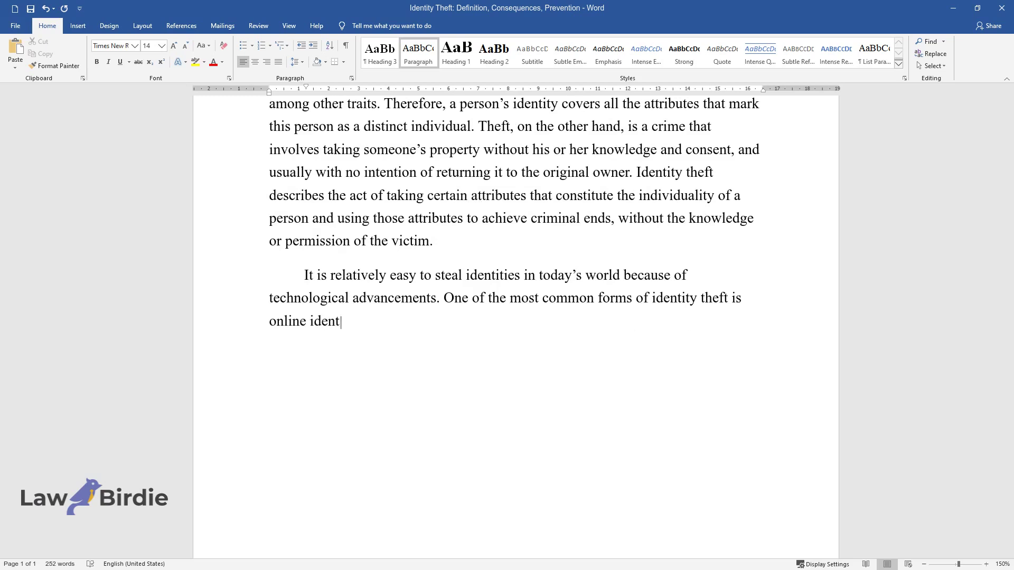
text(ity theft. Many people have onlin)
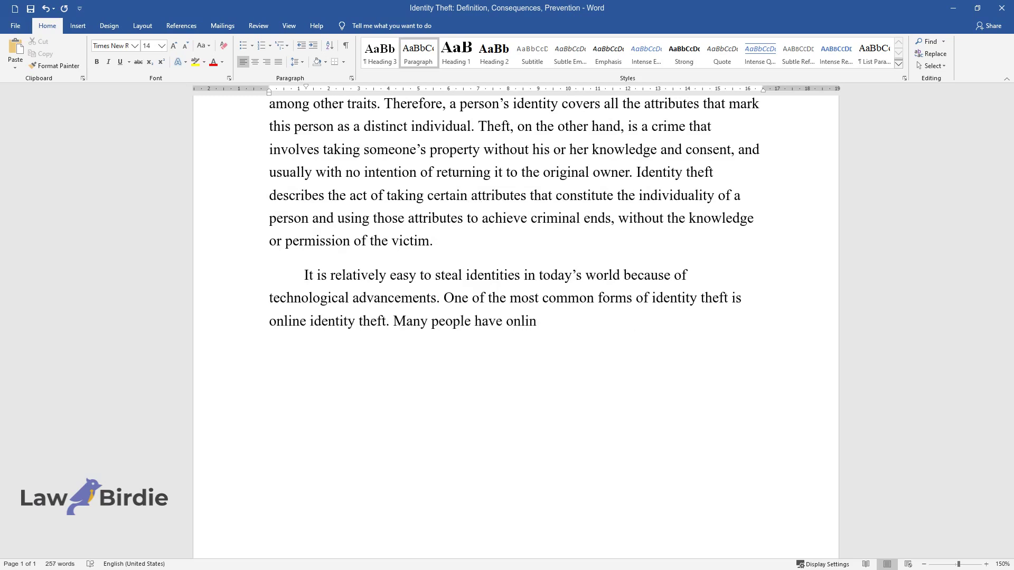
text(e accounts on websites such as F)
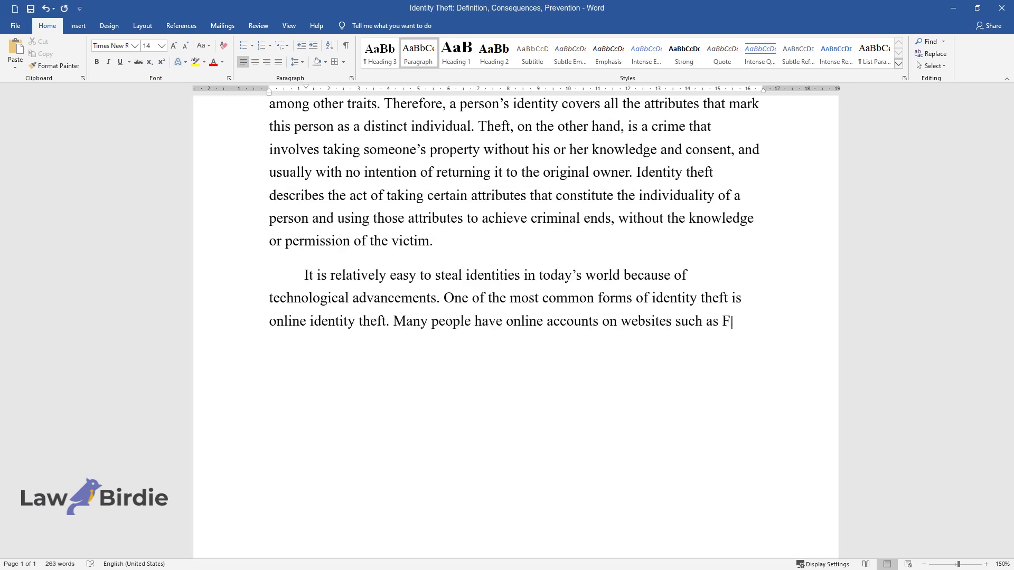
text(acebook, LinkedIn, and Google. Th)
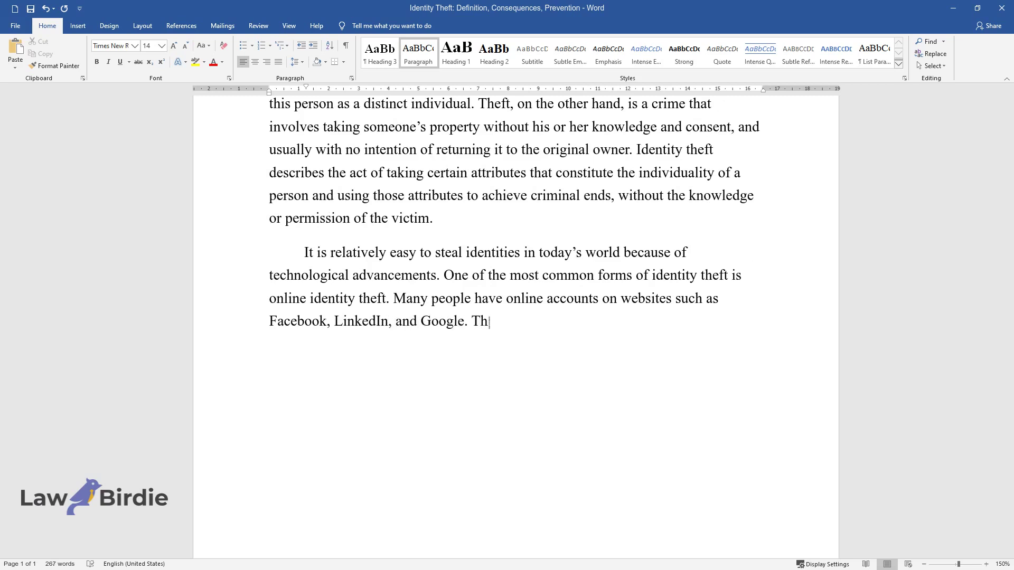
text(ey use these accounts as extensions of their professional )
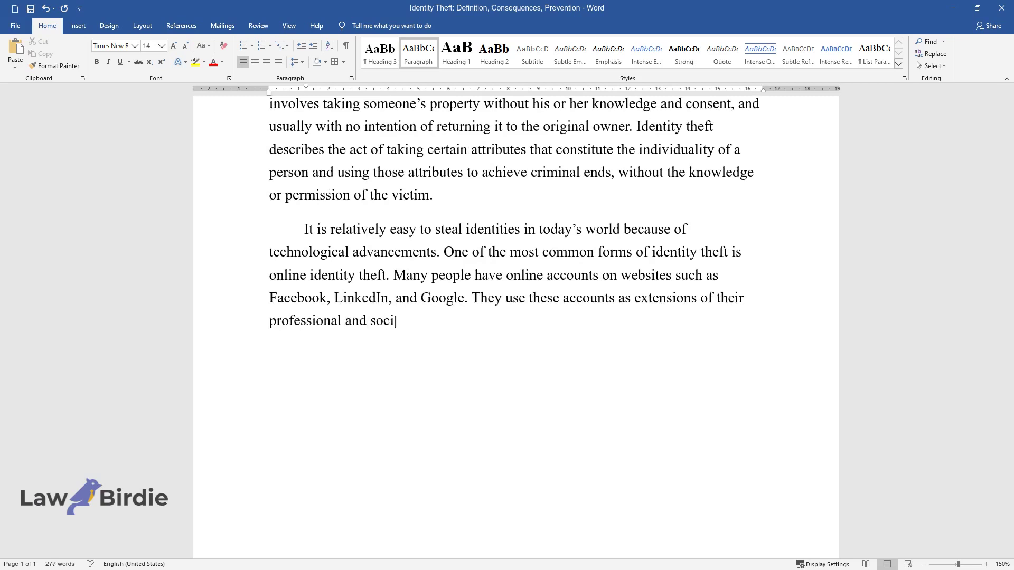
text(and social lives. Therefore, identity thi)
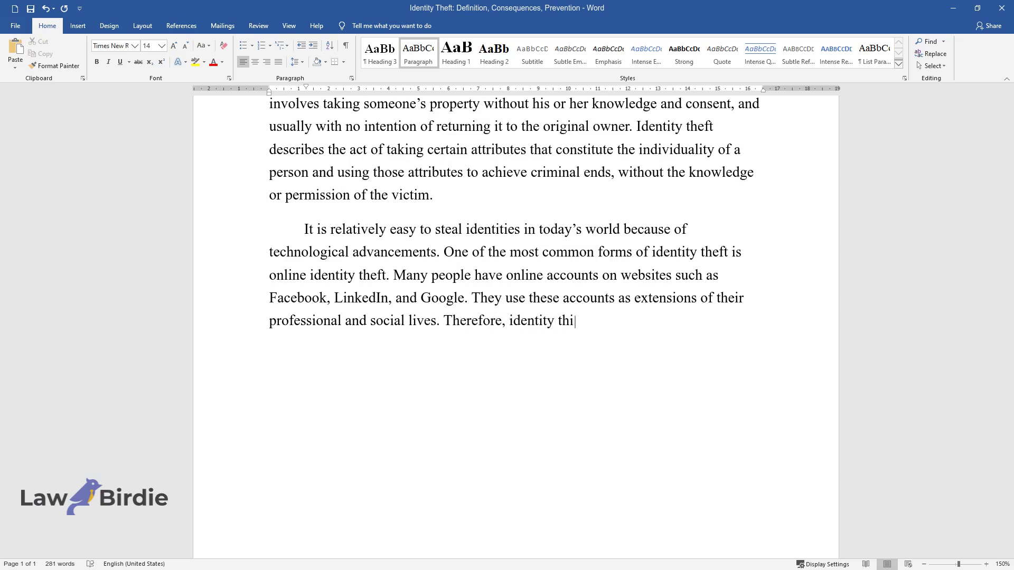
text(eves can target someone to use their online ident)
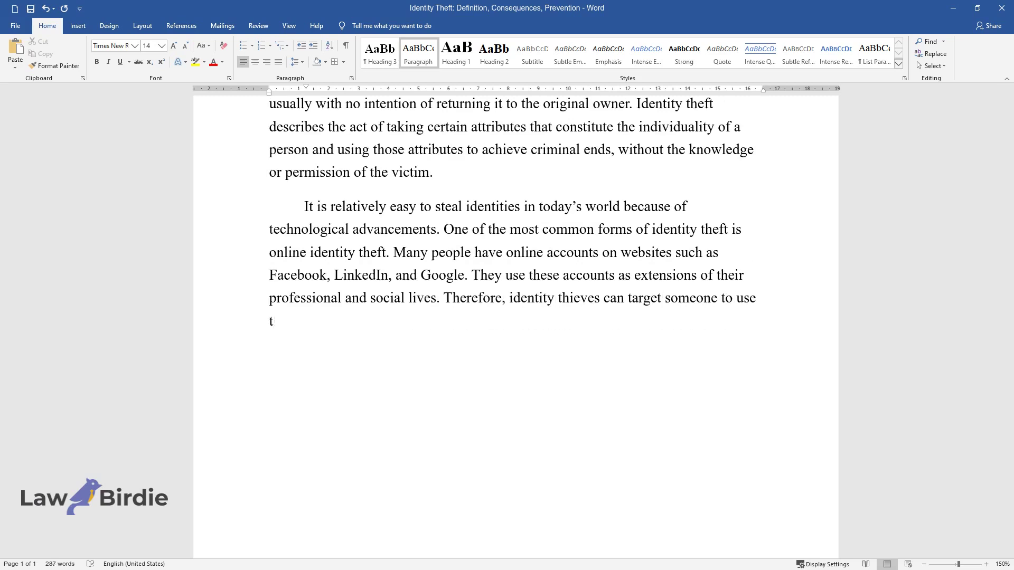
text(ity to achieve c)
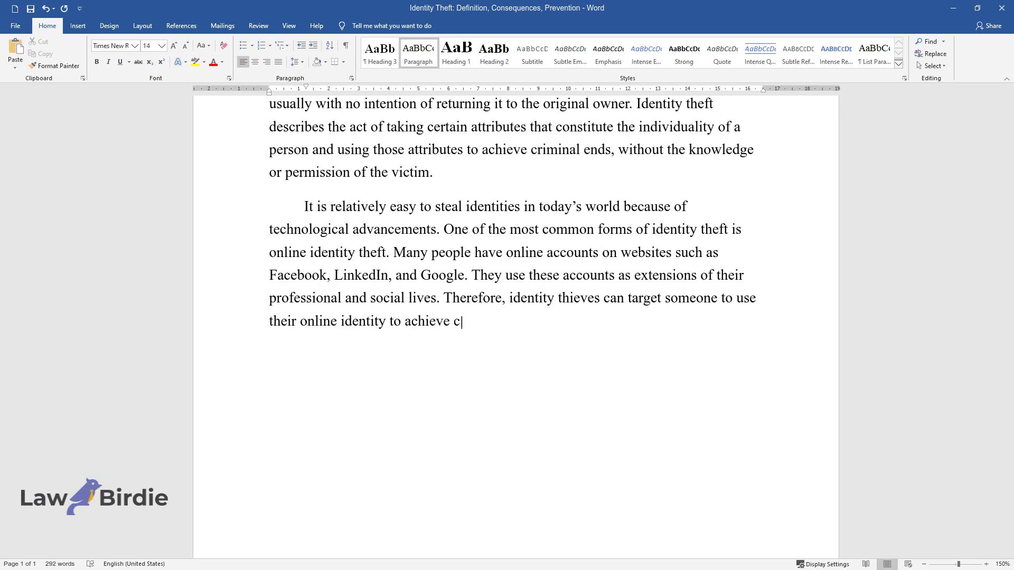
text(riminal goals. For instance, fra)
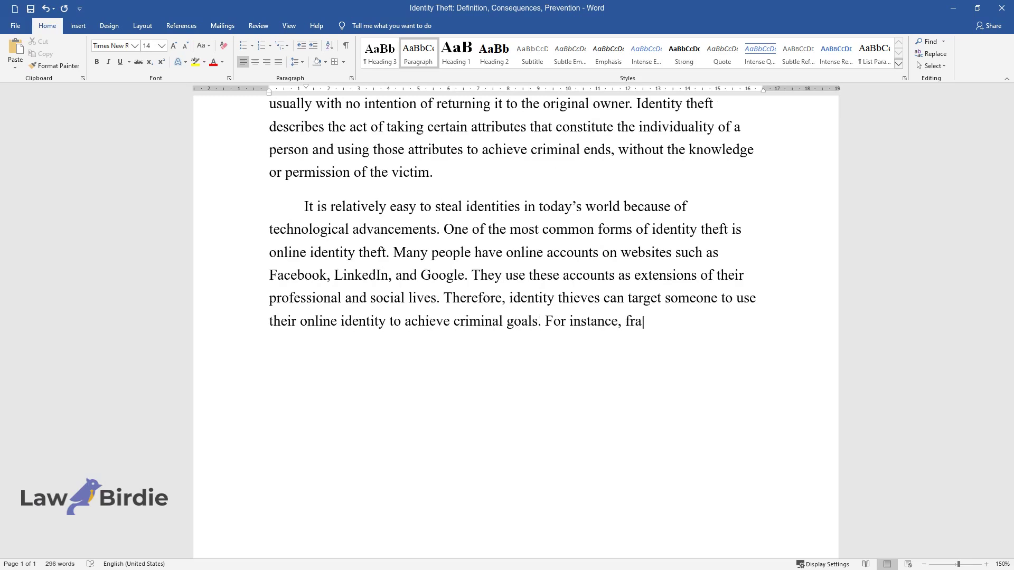
text(udsters can set up an account on o)
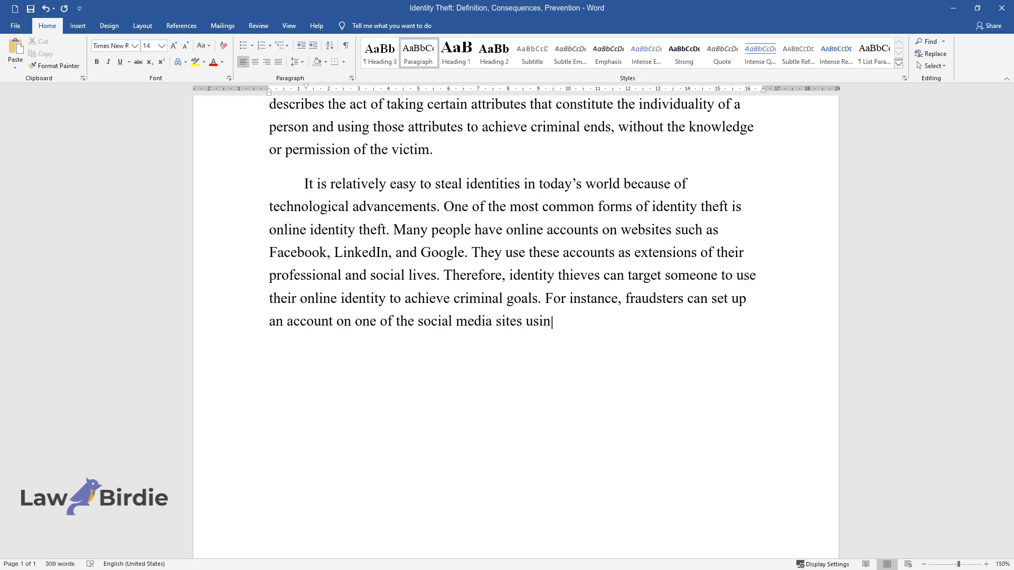
text(obtained from a specific )
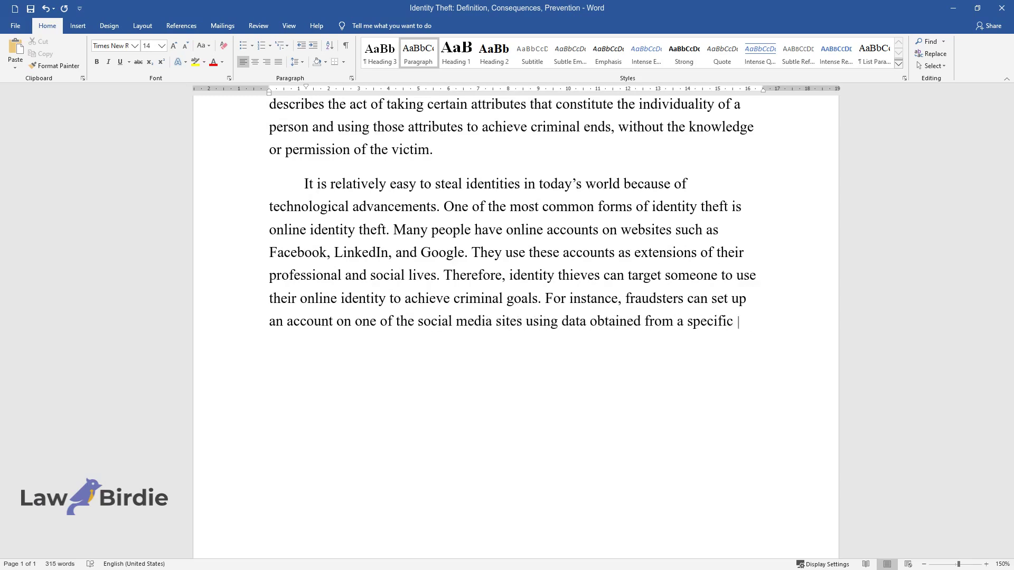
text(individual to pose as that person)
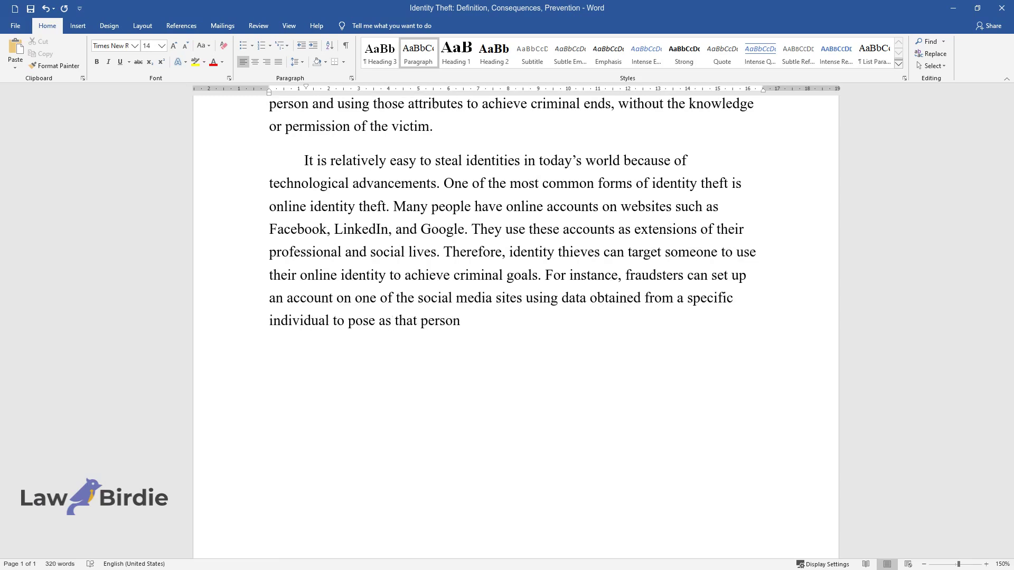
text(ieves then use the victim)
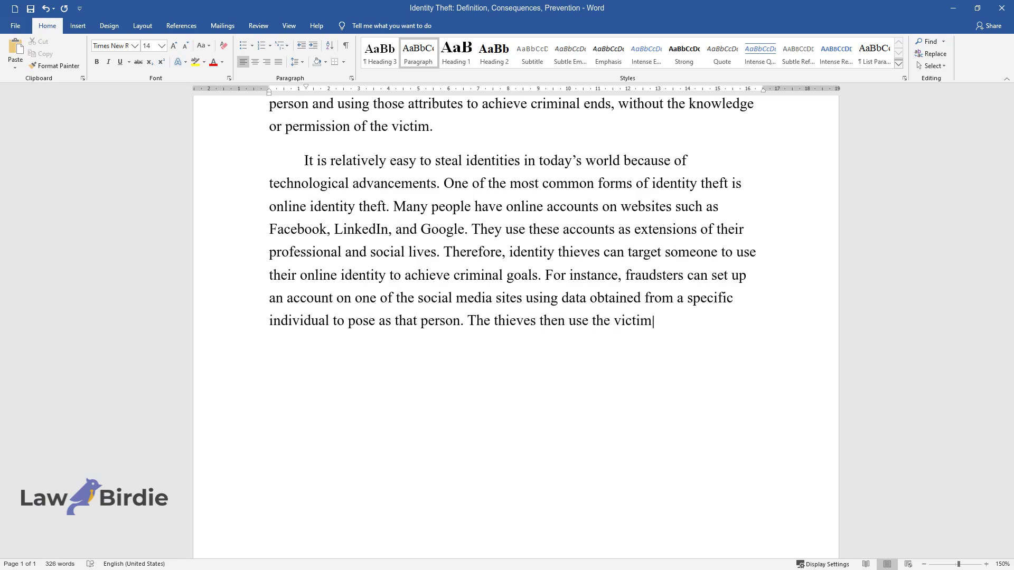
text('s identity to defraud other people.)
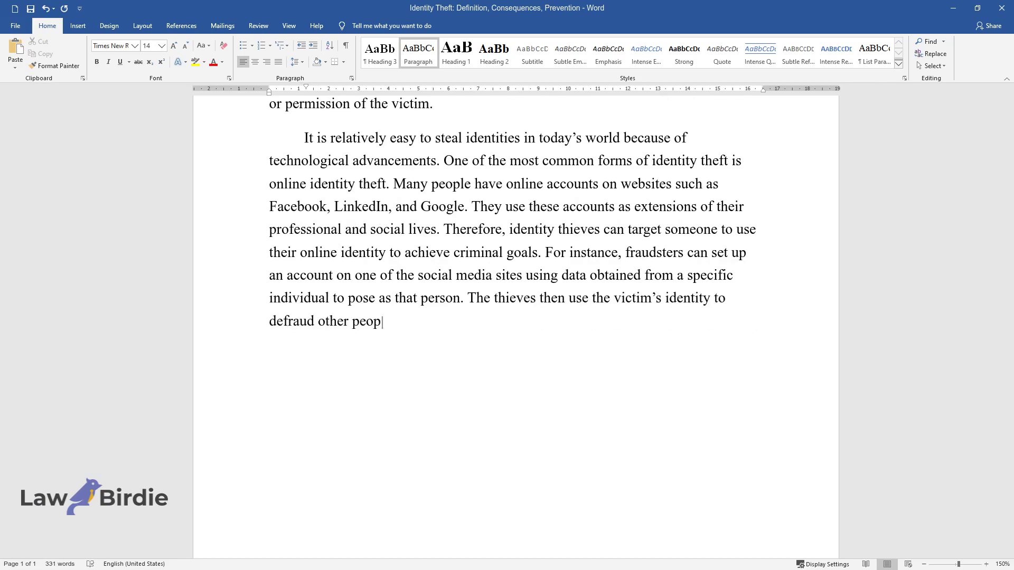
text(The se)
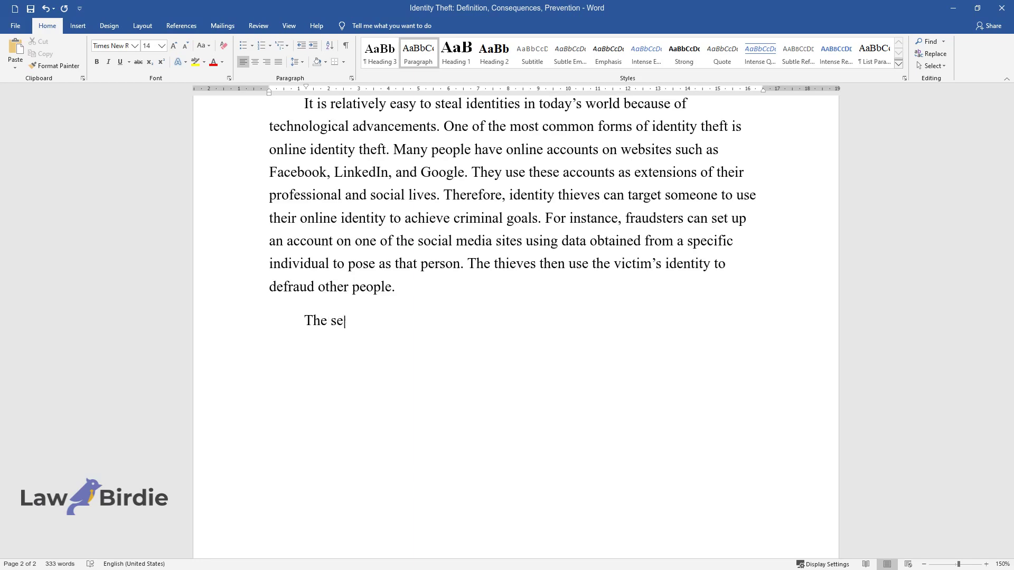
text(cond way in which online identity t)
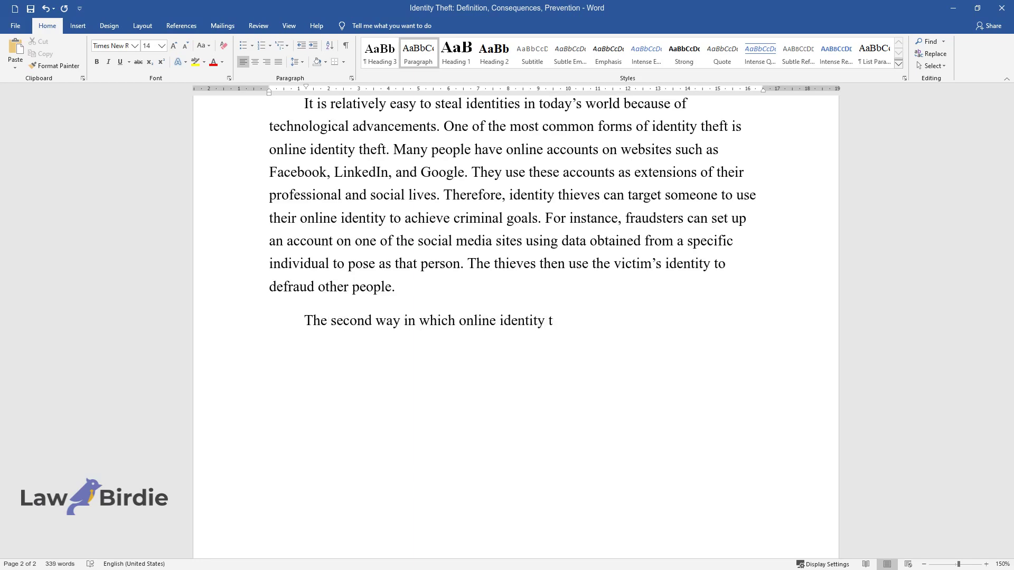
text(hieves execute their schemes is by )
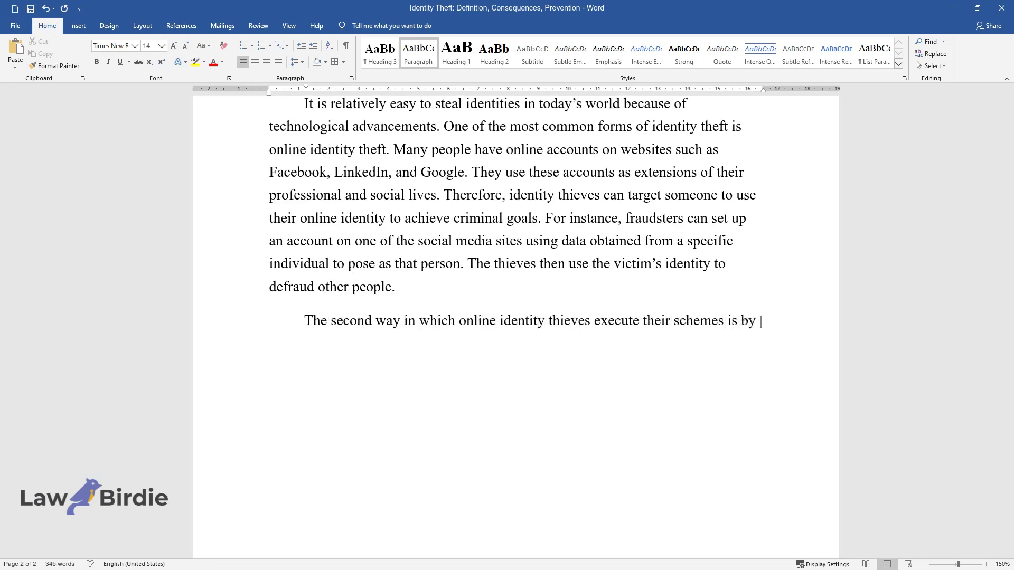
text(hacking into online systems with th)
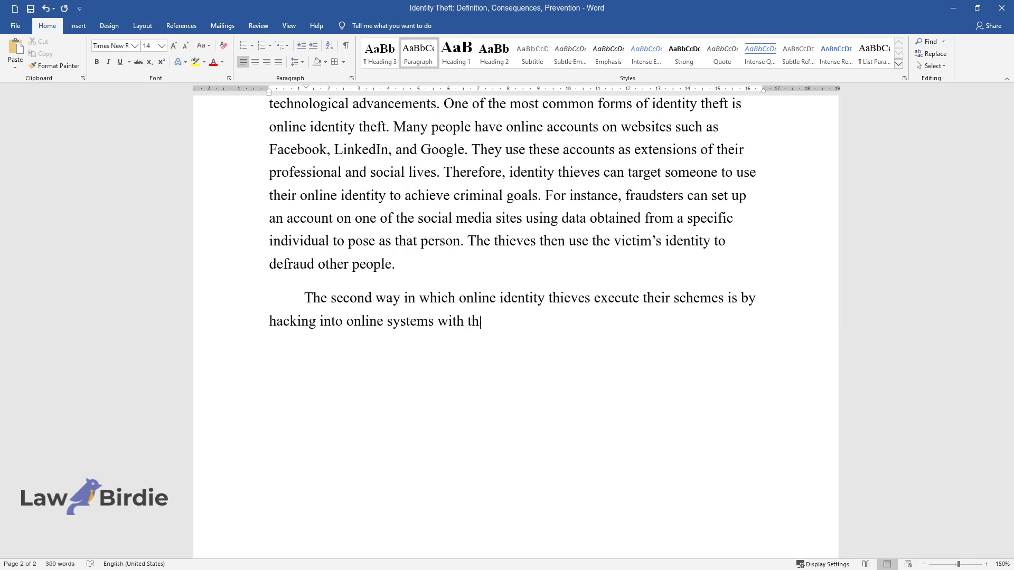
text(e purpose to gain access to people')
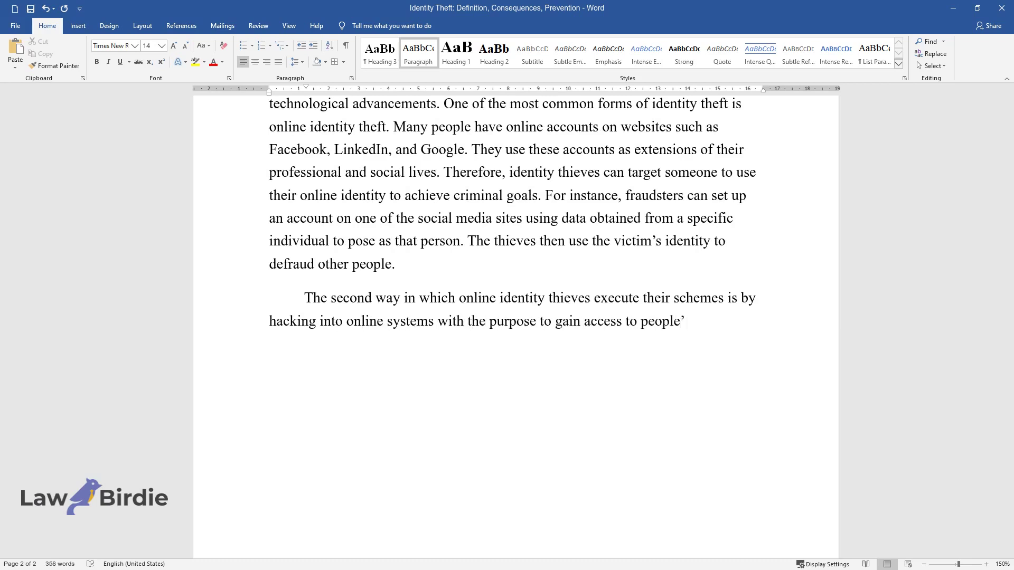
text(s personal information for their cr)
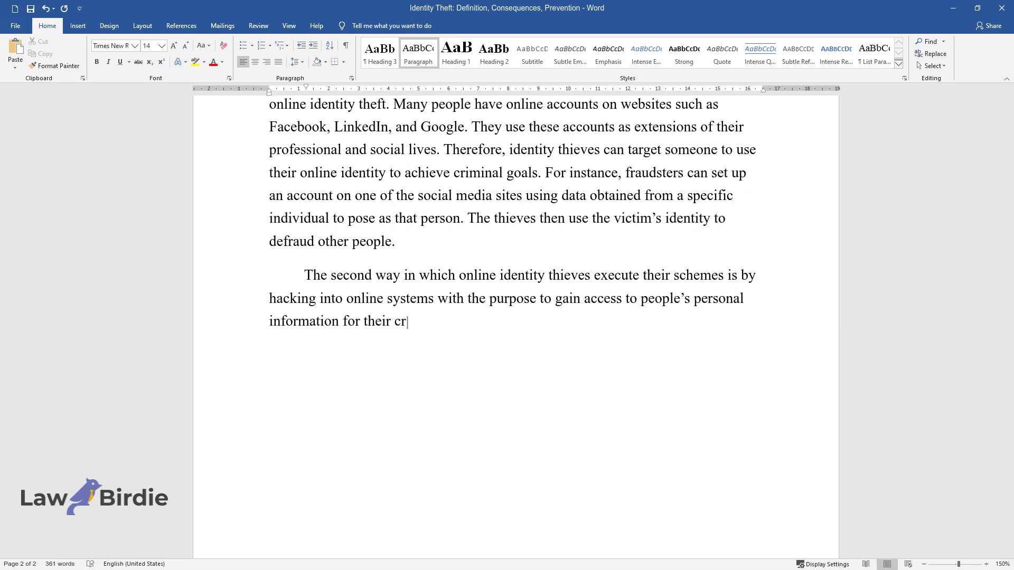
text(iminal ac The systems that)
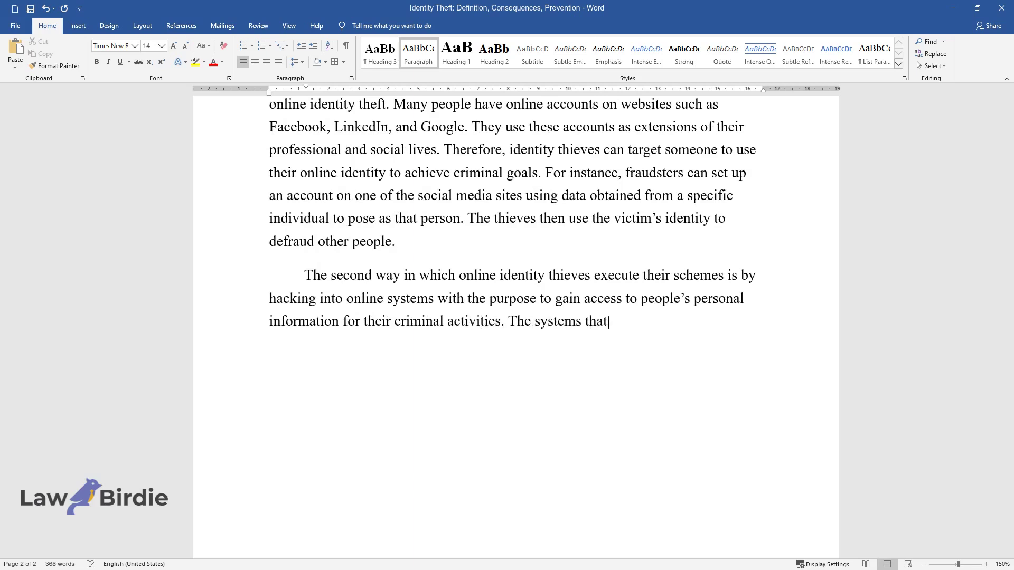
text( they hack vary but they usually in)
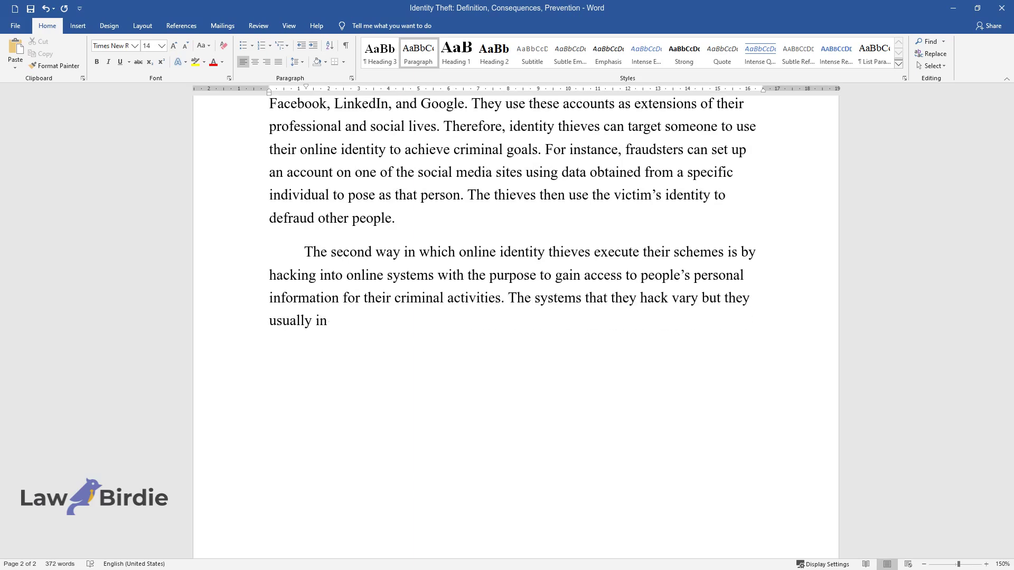
text(volve gaining unauthorized access to)
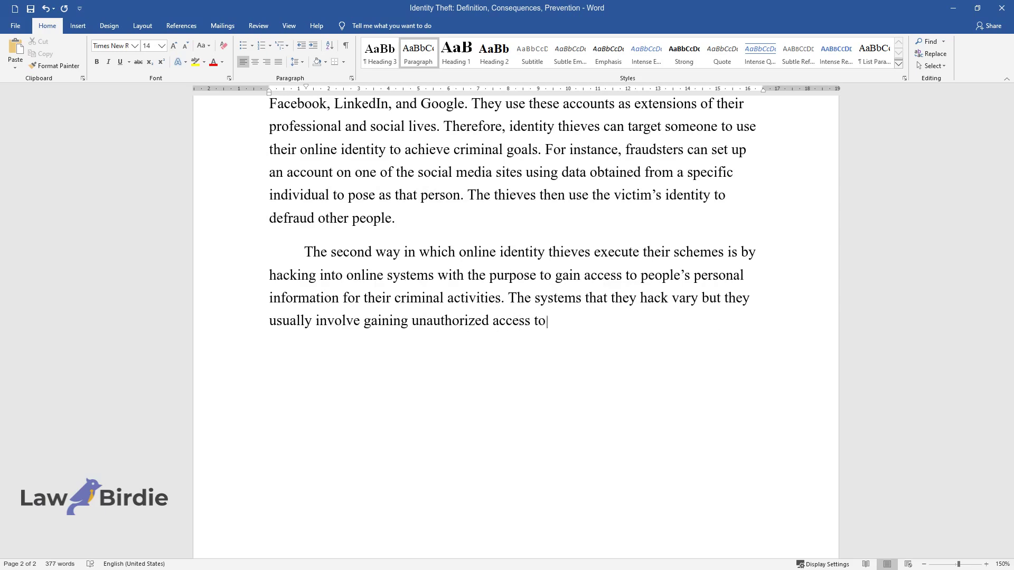
text( databases. For example, identity t)
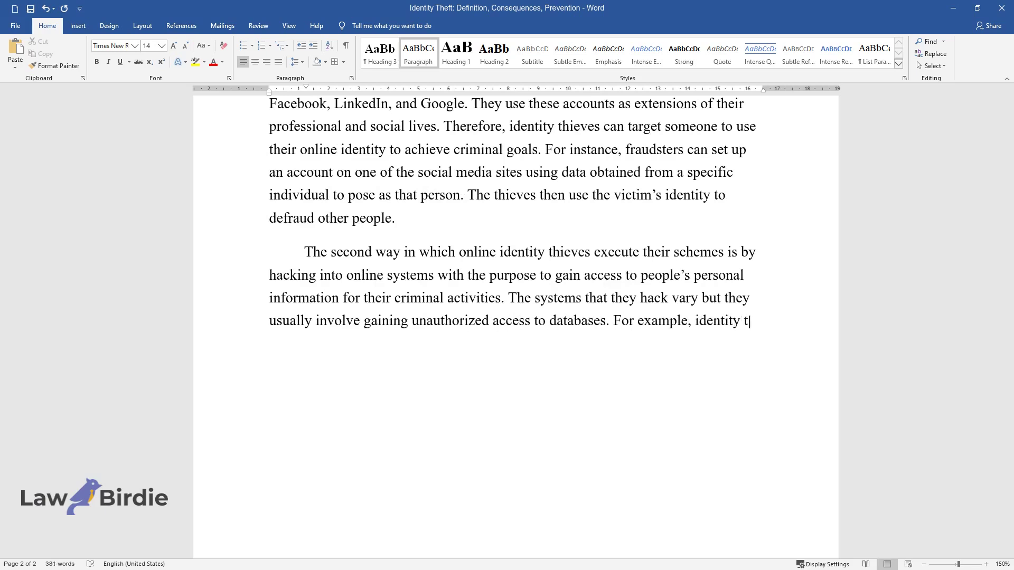
text(hieves can hack into the database )
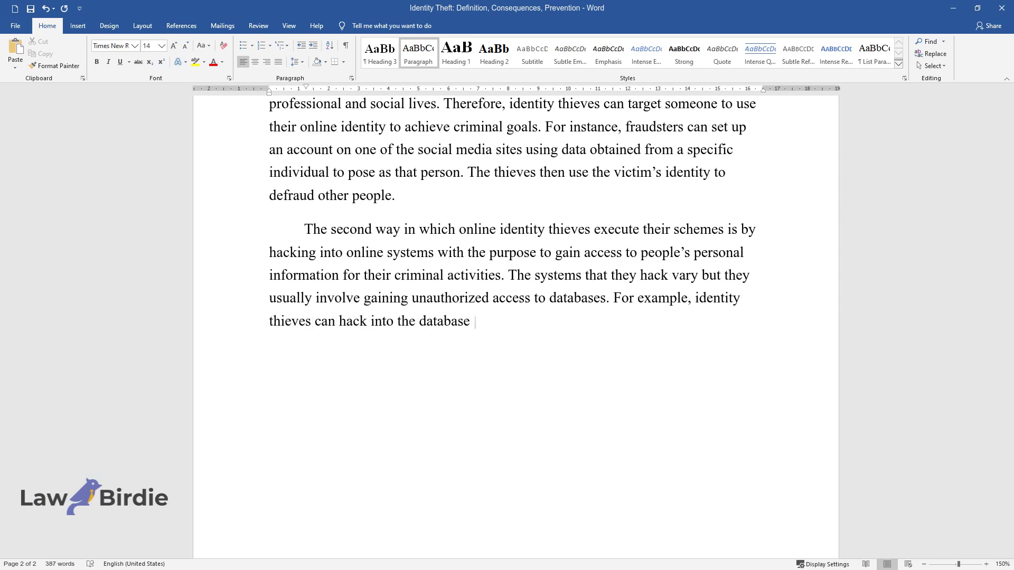
text(of a bank to extract information rel)
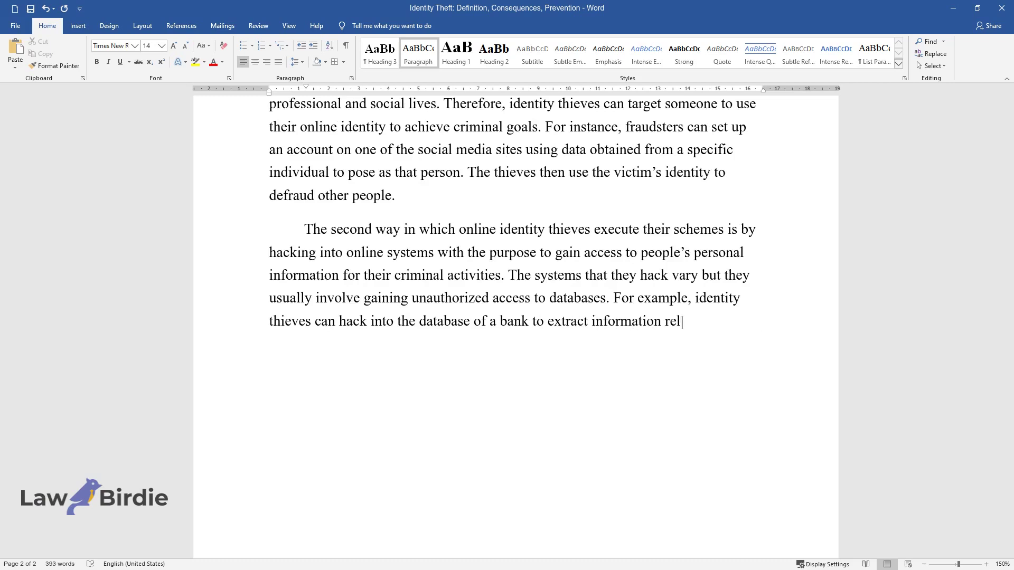
text(ating to a client's accounts. These crimina)
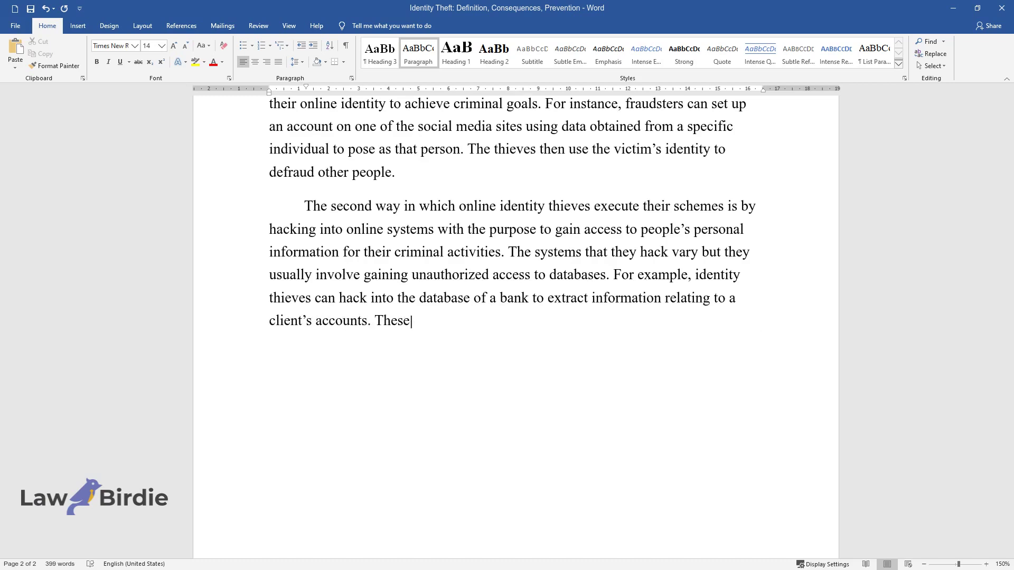
text(ls then use the obtained in)
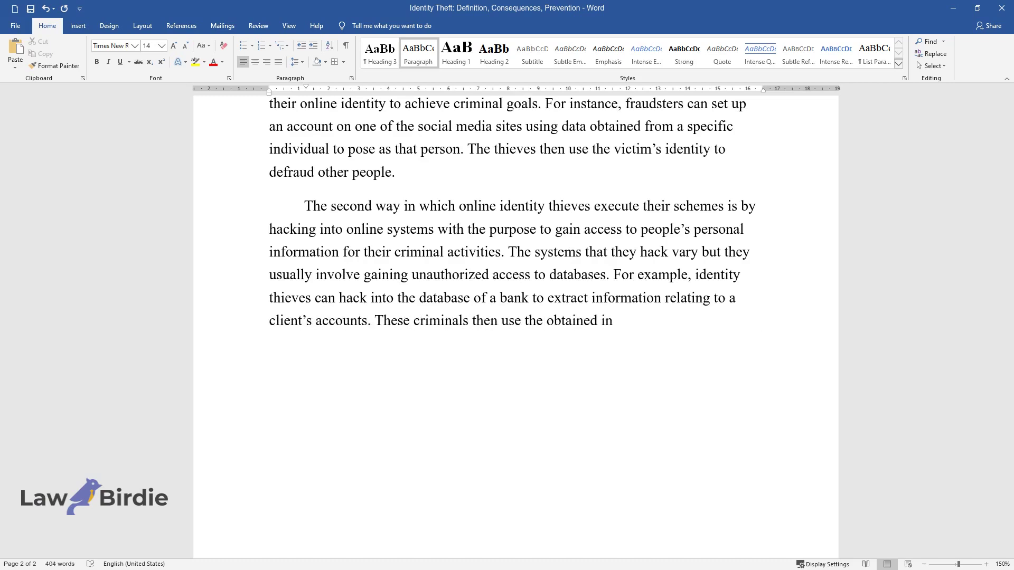
text(formation to plan and execute crimi)
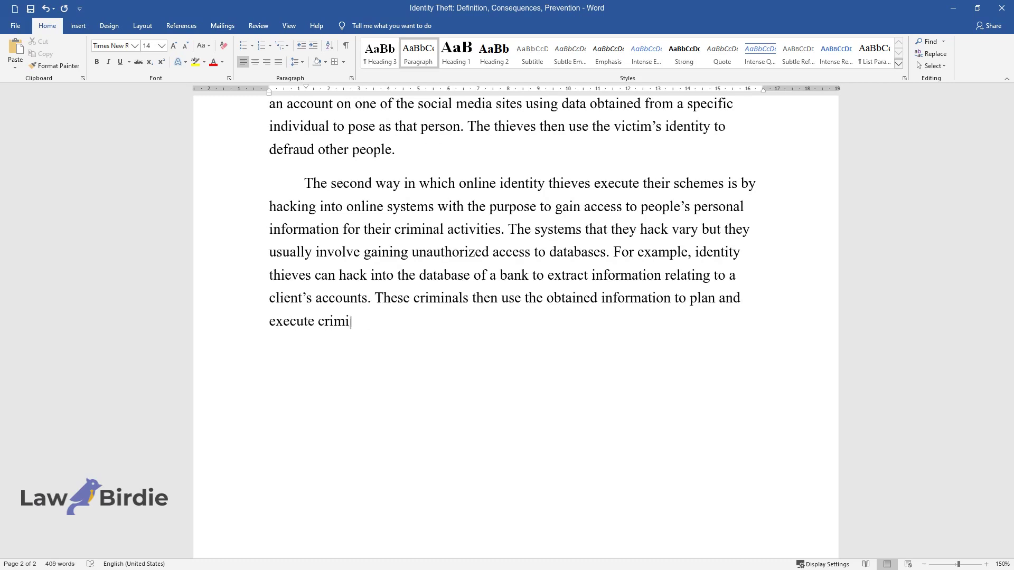
text(nal activities.)
End the database-hacking paragraph at 'execute criminal activities.' and start a new paragraph
key(Return)
Write the offline-theft paragraph ending 'privileges not due to them.' and add heading 'The Consequences of Identity Theft'
text(Cases of identity theft are rare w)
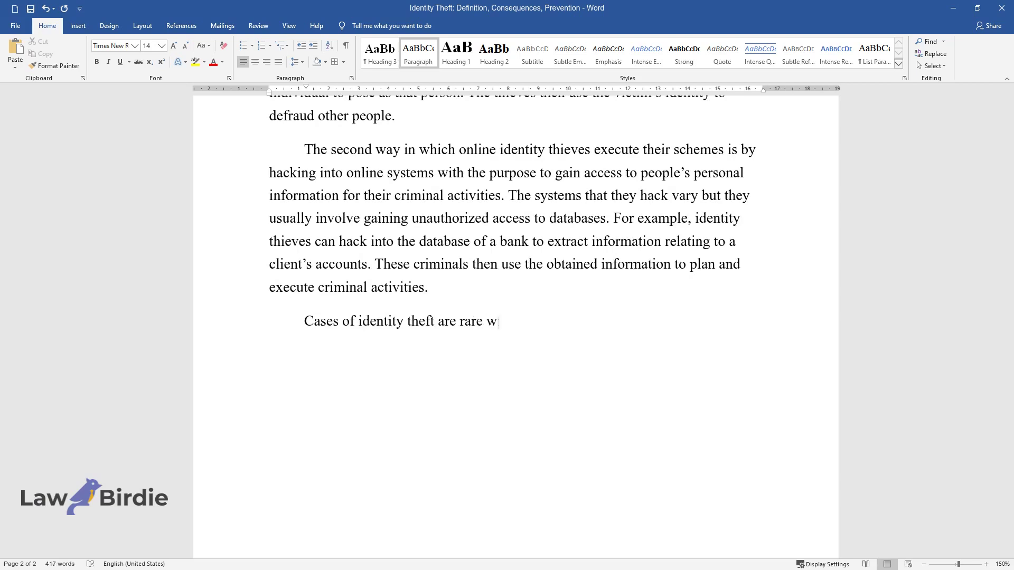
text(ithout the use of the internet. W)
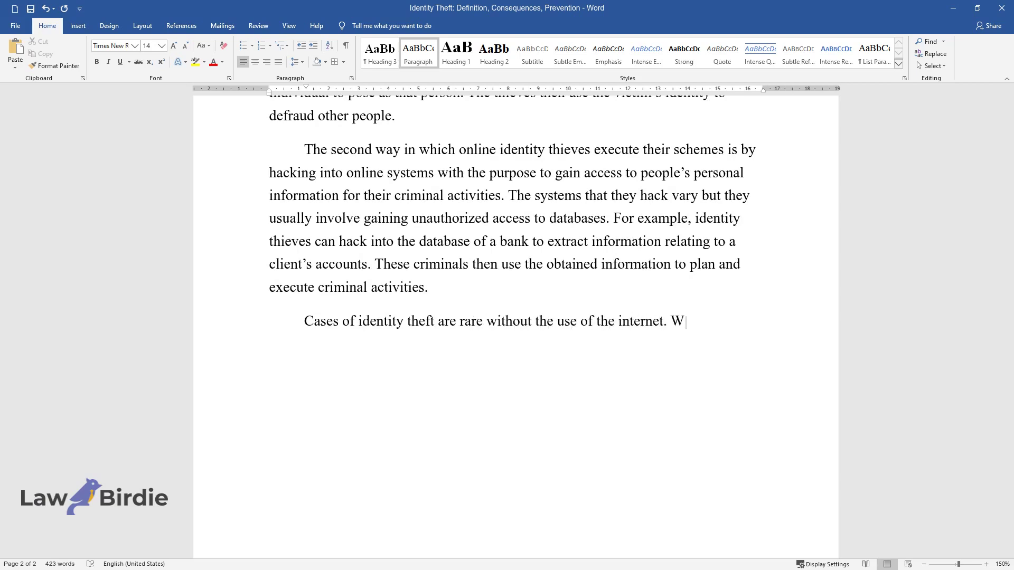
text(hen these occur, they take the for)
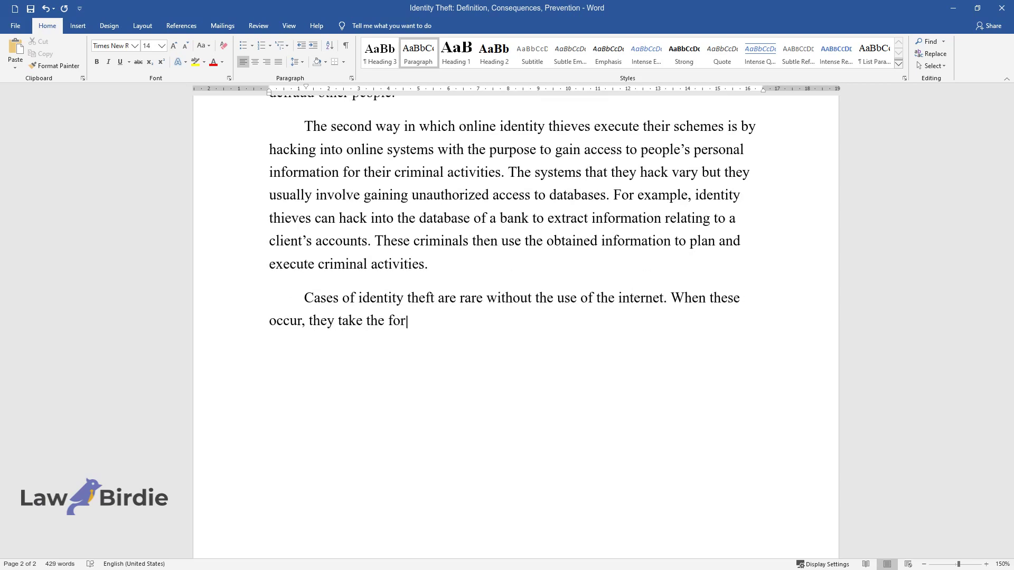
text(m of passport forgery or credit c)
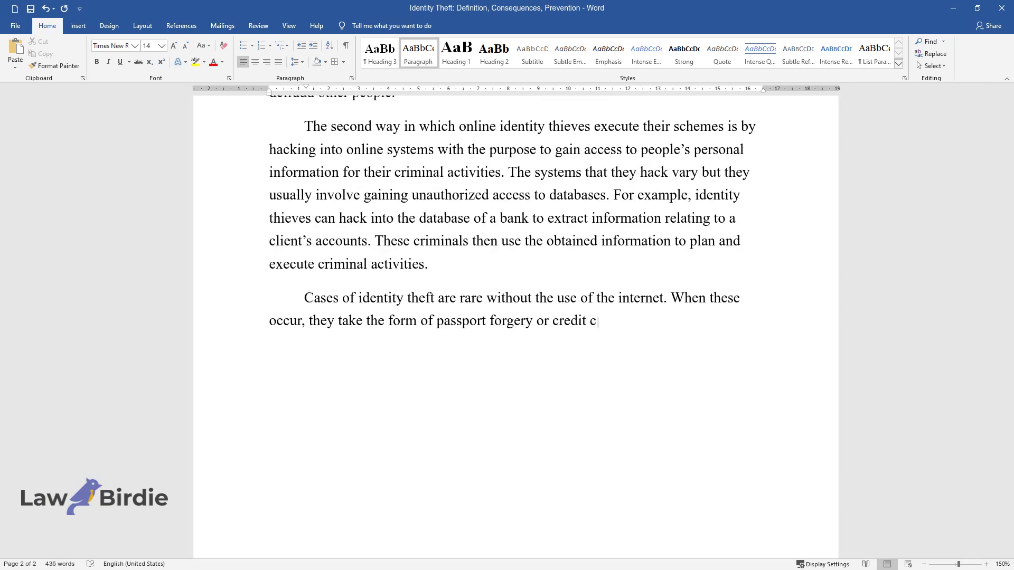
text(ard fraud. In these situations, t)
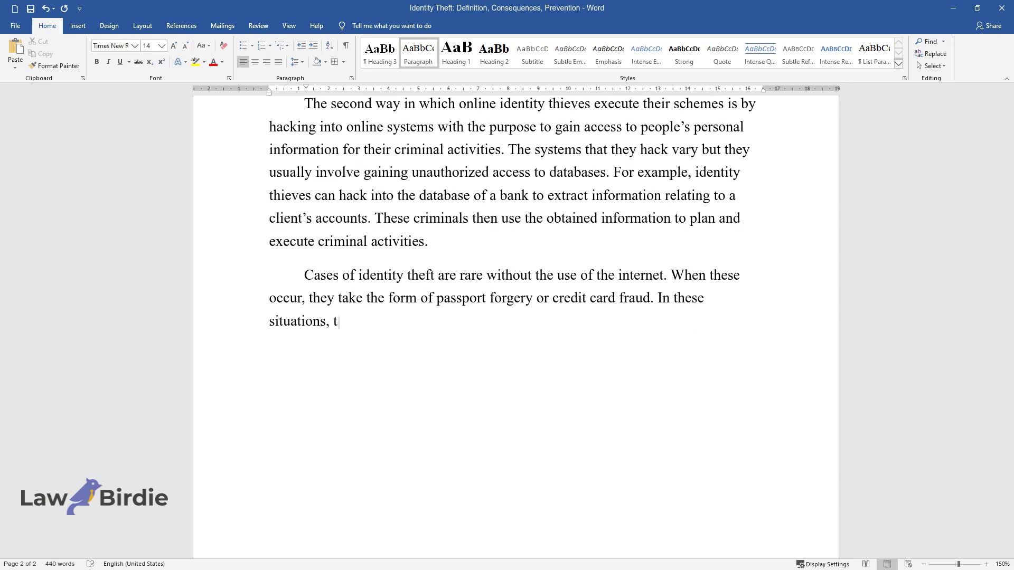
text(hieves use stolen documents to cre)
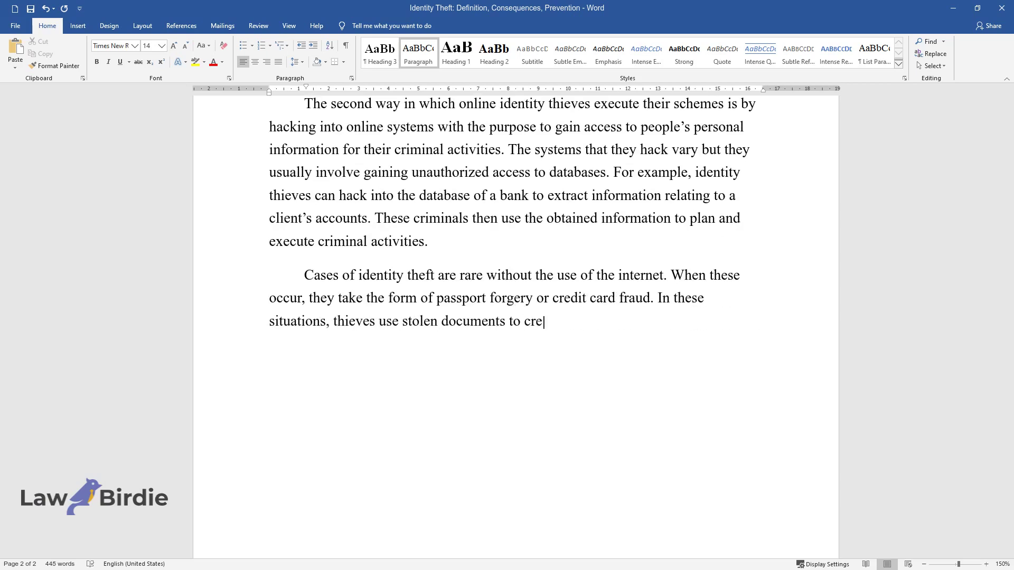
text(ate a false profile of an individ)
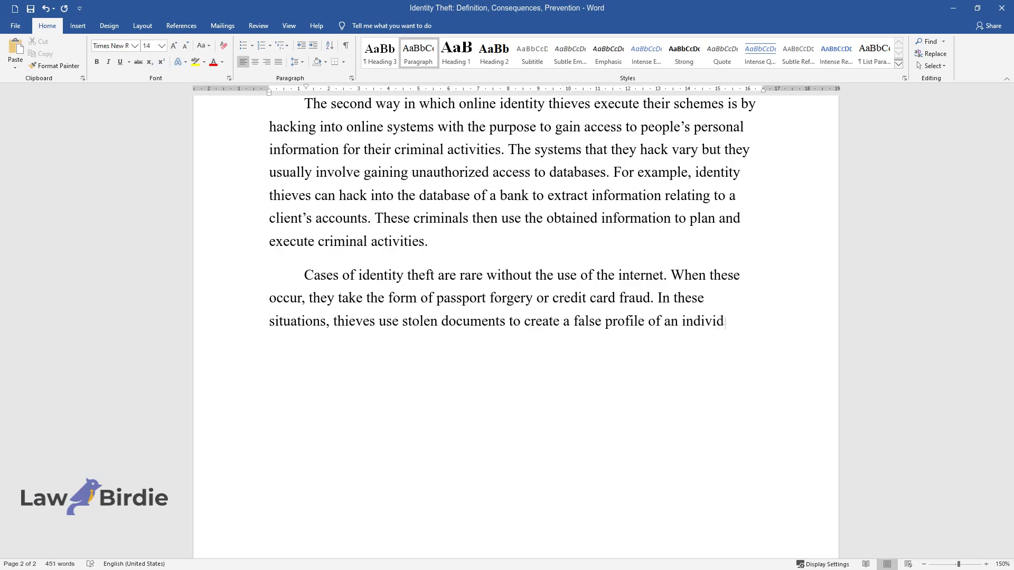
text(ual. Armed with such documents, t)
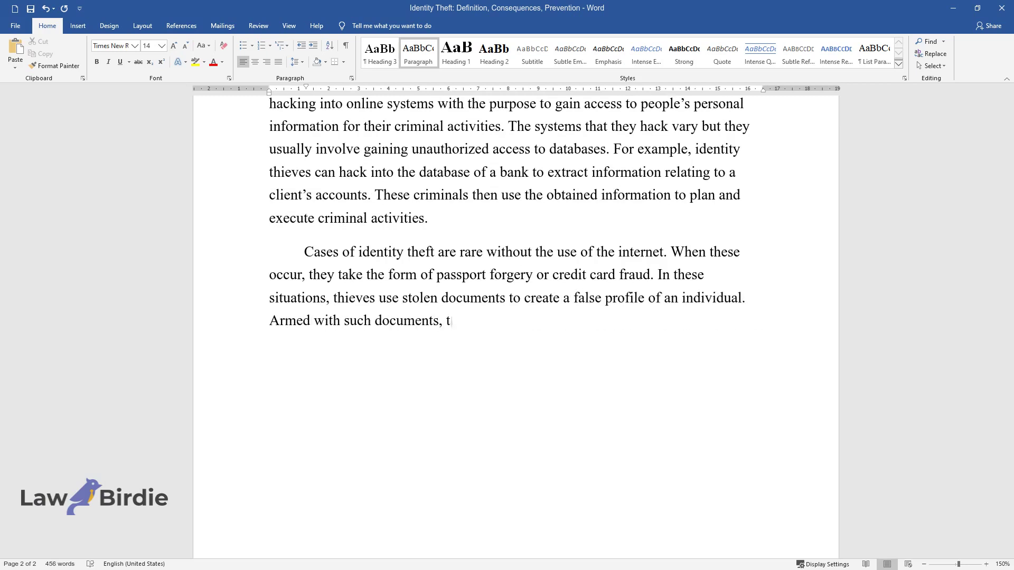
text(hey can pose as the person whose i)
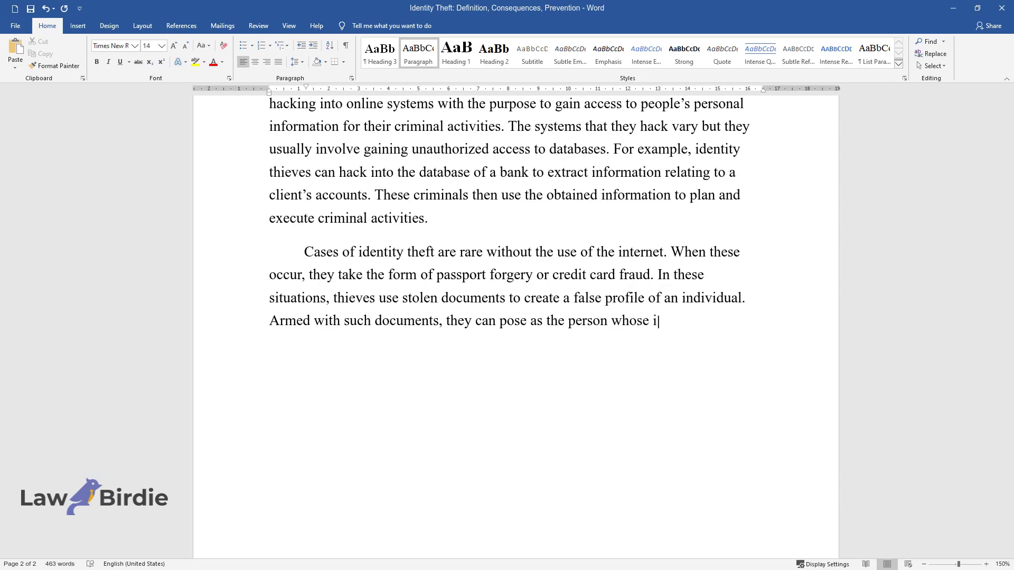
text(dentity they have stolen)
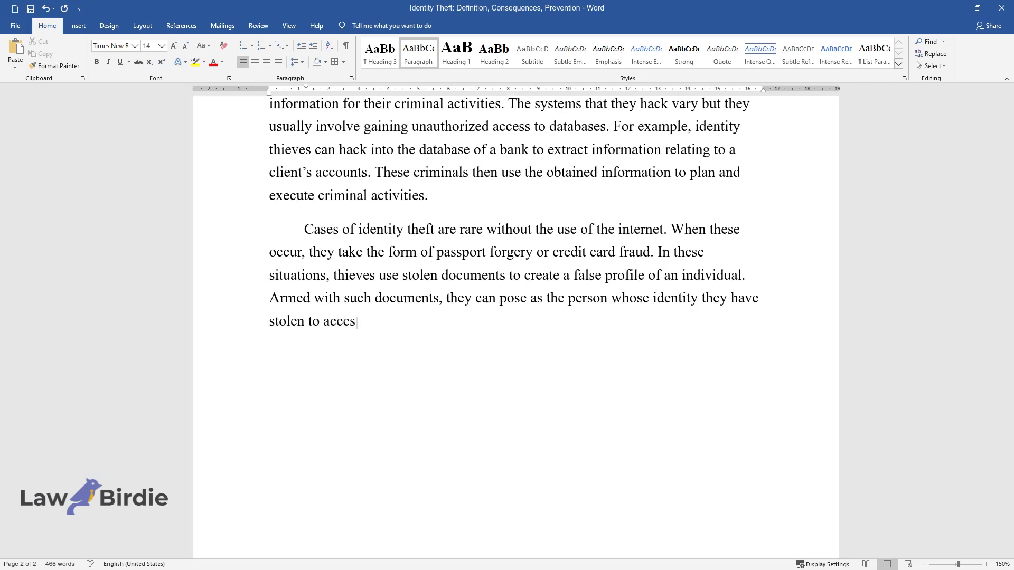
text(s privileges not due to them.)
key(Return)
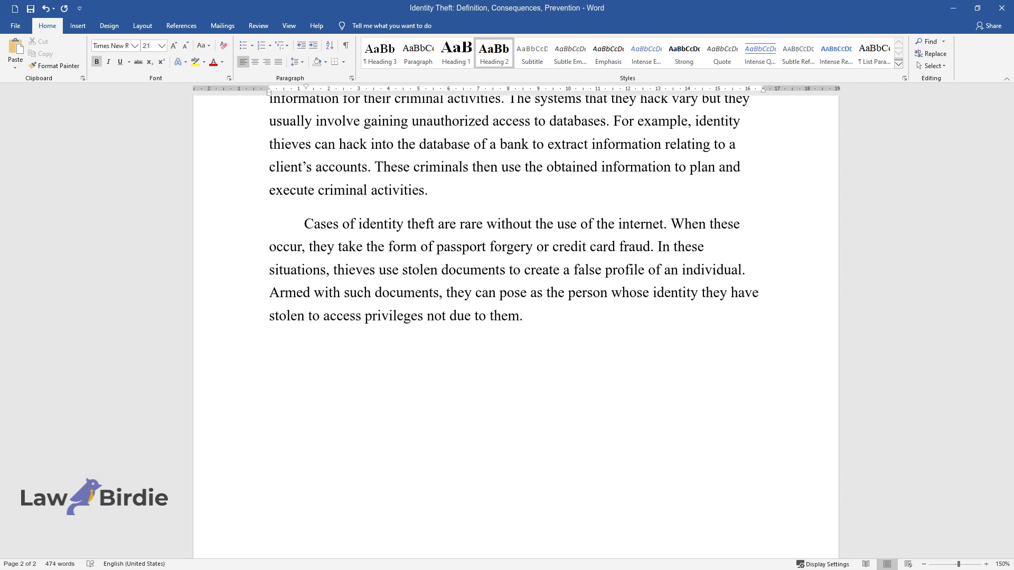
text(The Consequences)
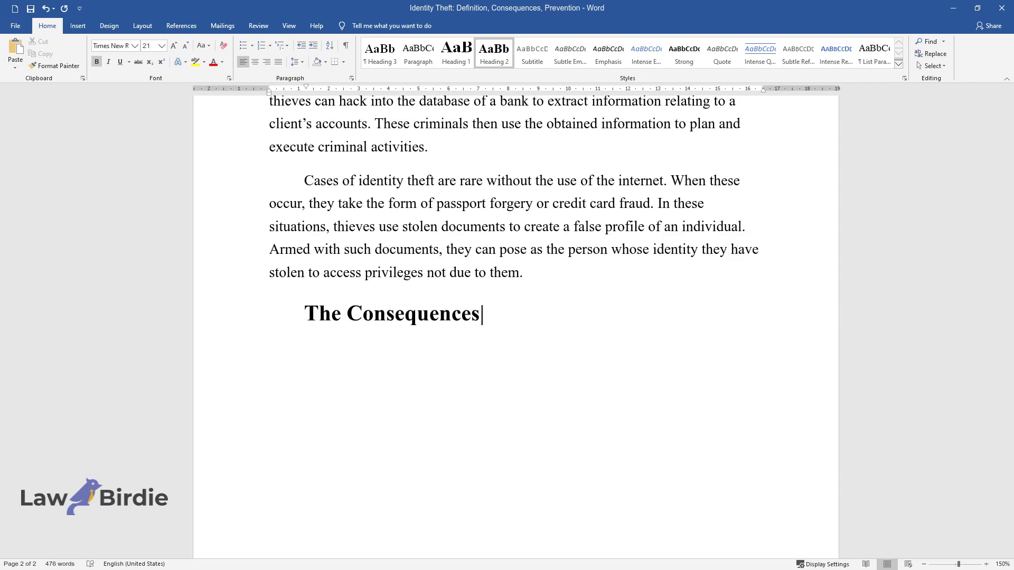
text( of Identity Theft)
key(Return)
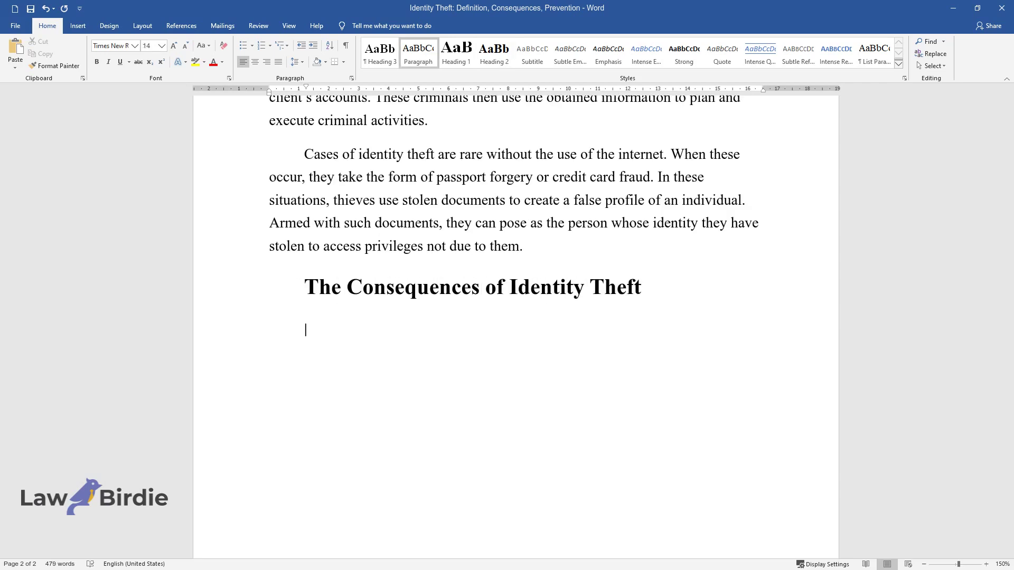
Write the financial-ruin paragraph on credit ratings, then begin 'The second consequence of identity theft is reputational loss…'
text(The consequences of ident)
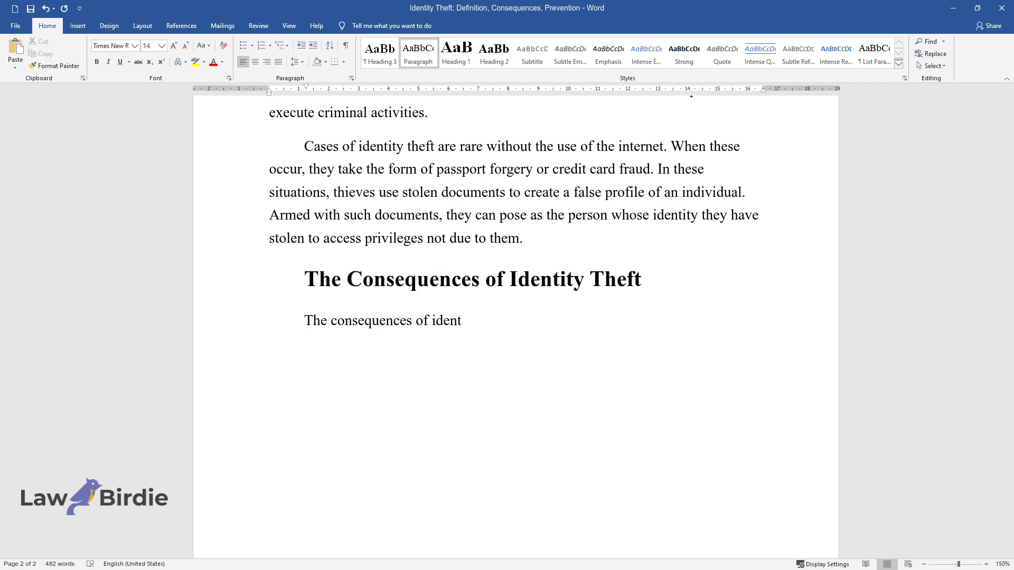
text(ity theft can vary depending on t)
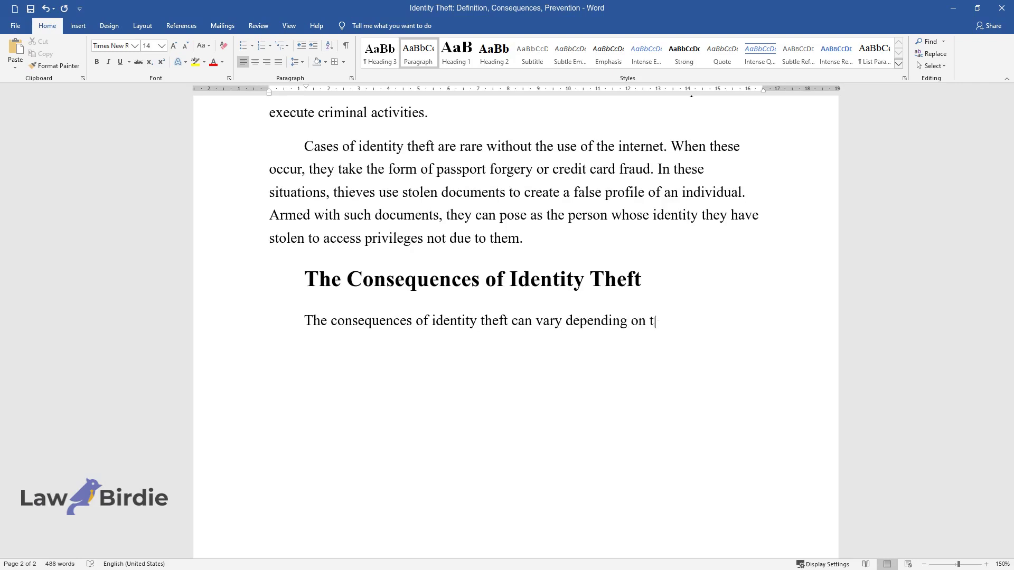
text(he nature of the theft. The most )
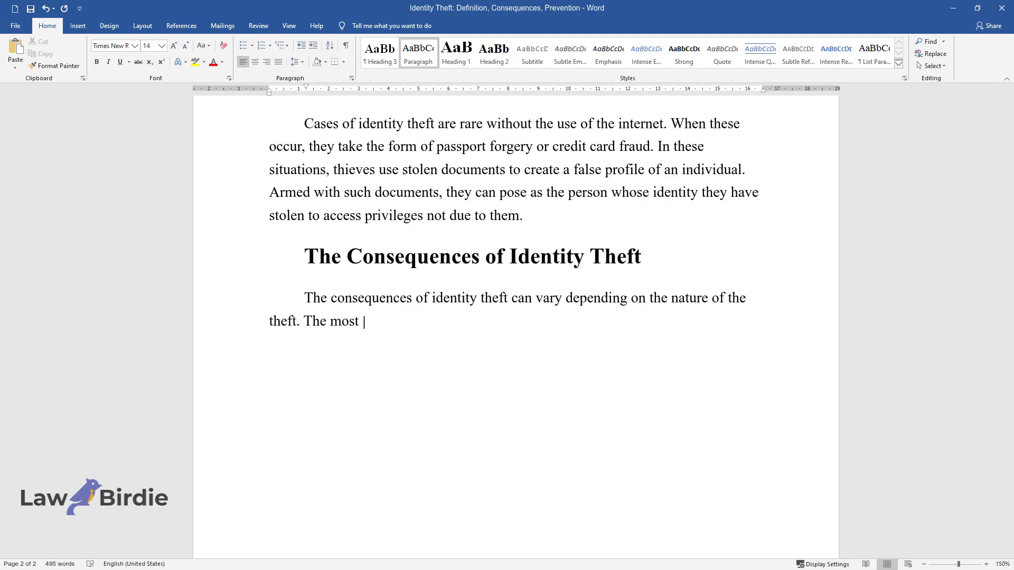
text(common consequence for victims is)
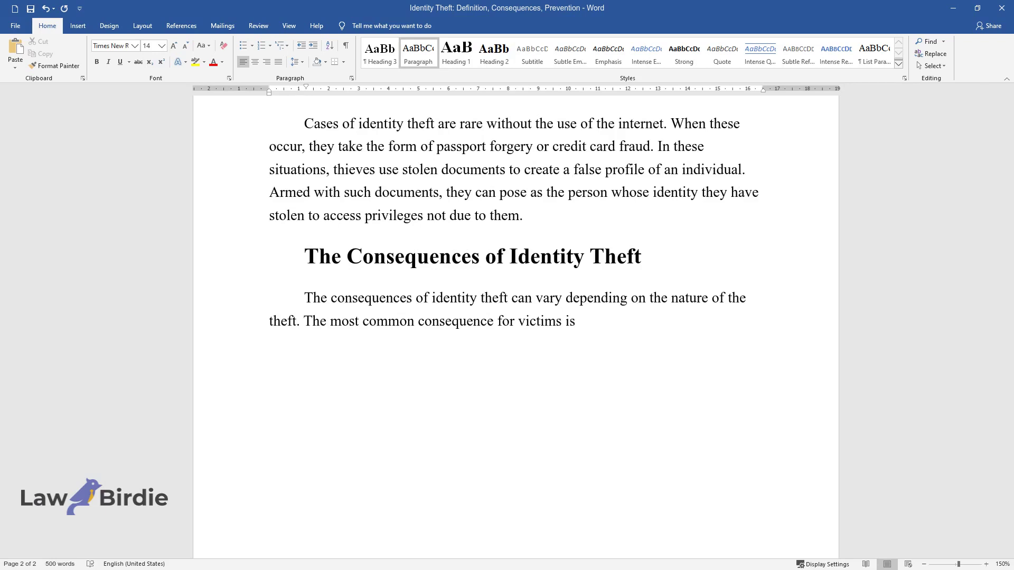
text( financial ruin. When identity thi)
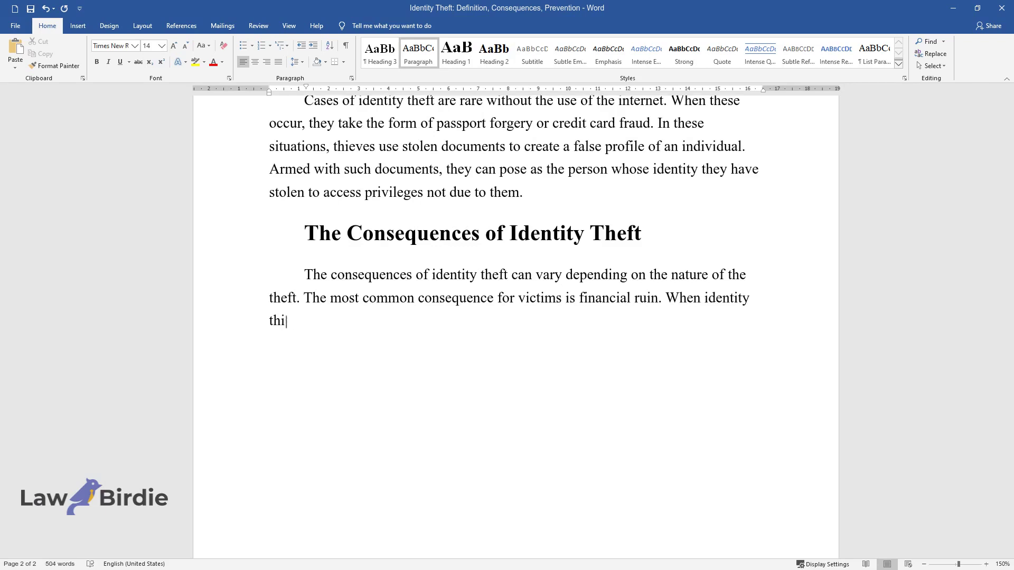
text(eves take control of a victim's bank account or credit car)
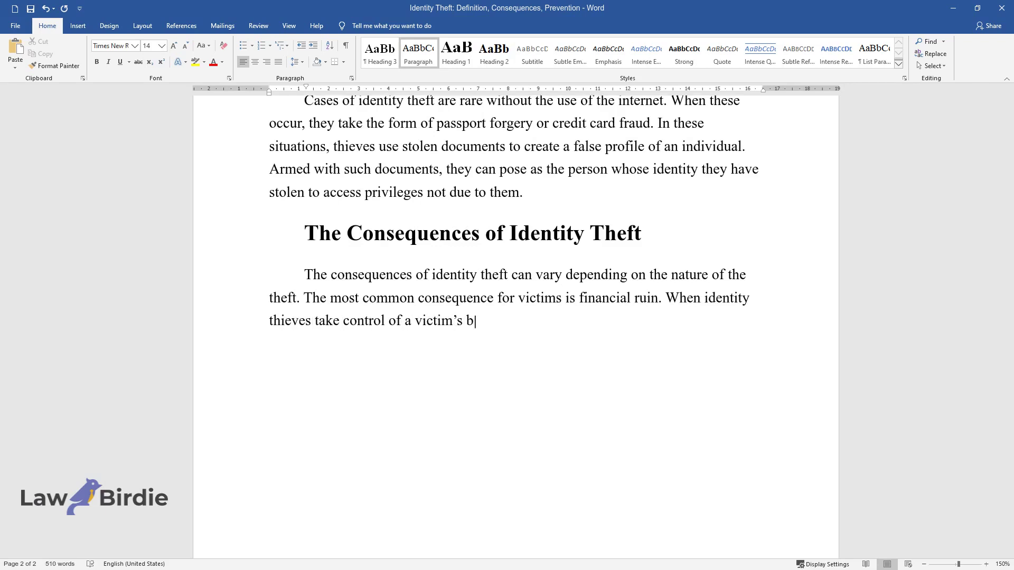
text(d, the th)
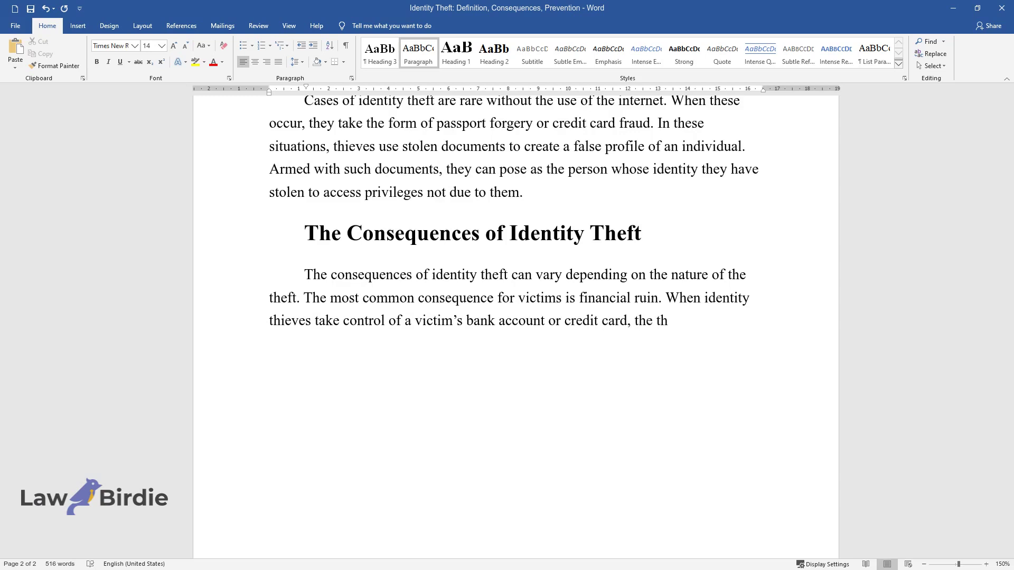
text(ieves can use up all the funds. T)
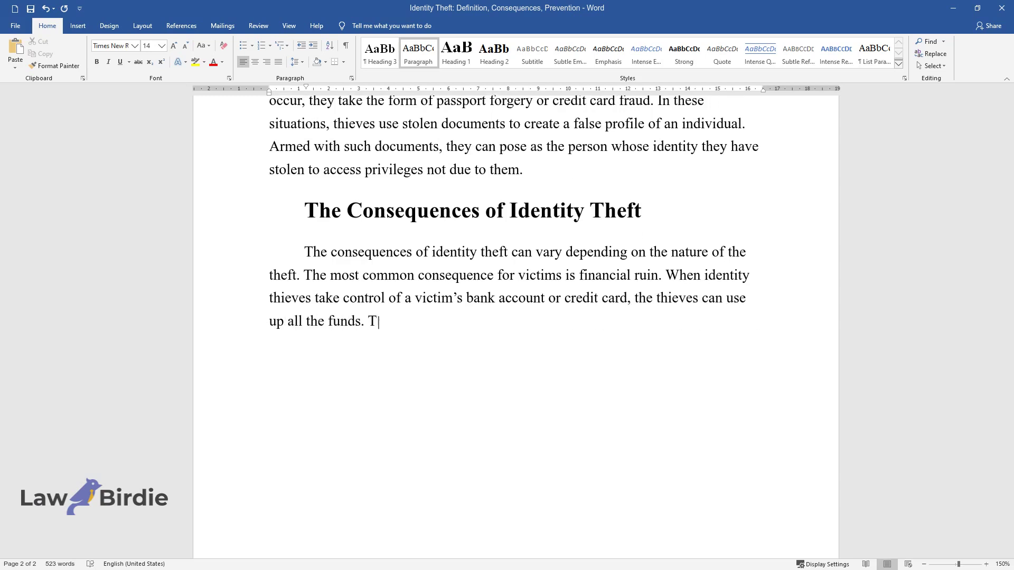
text(hese situations usually leave the)
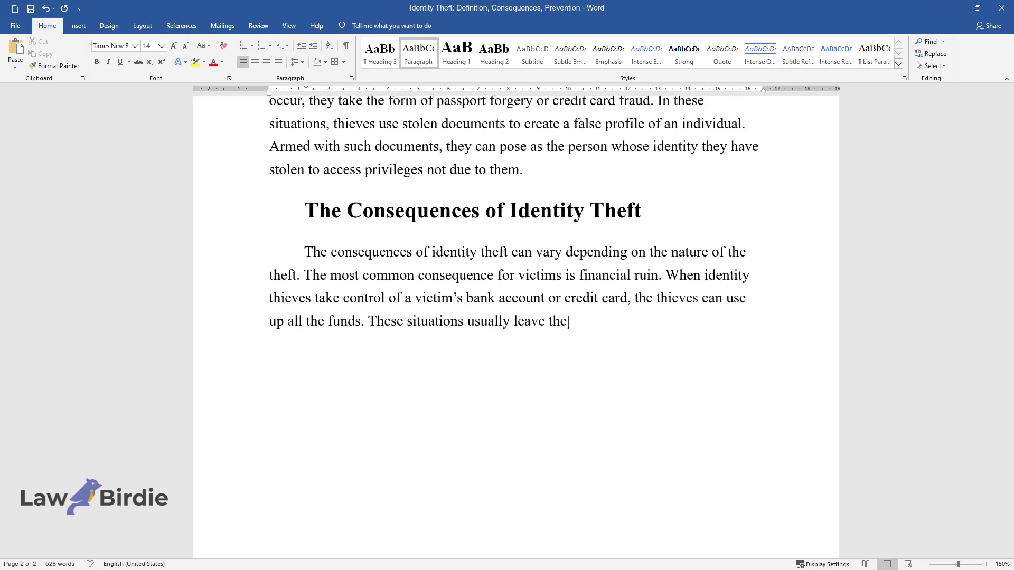
text( victim in a very difficult financ)
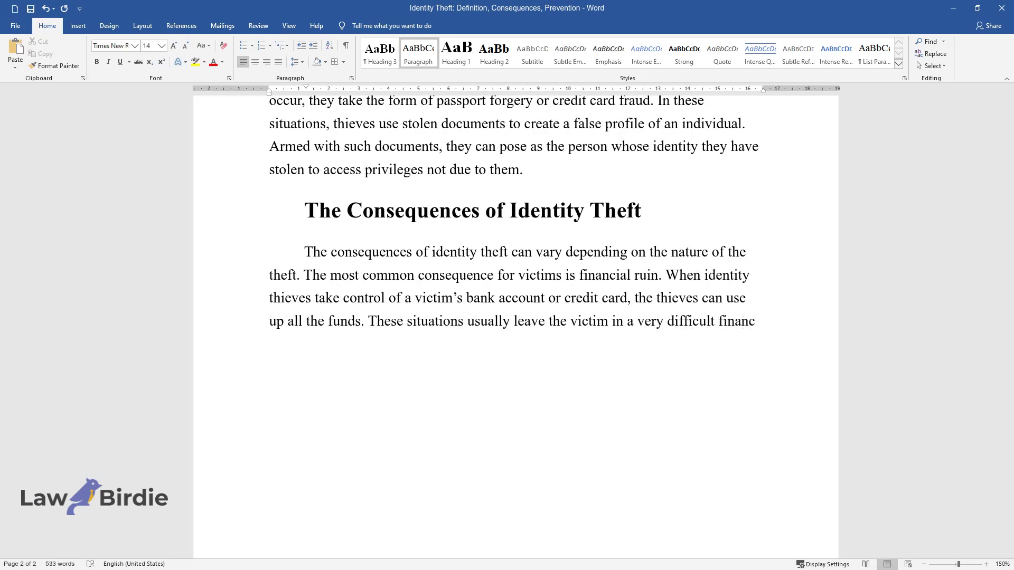
text(ial position. In cases involving )
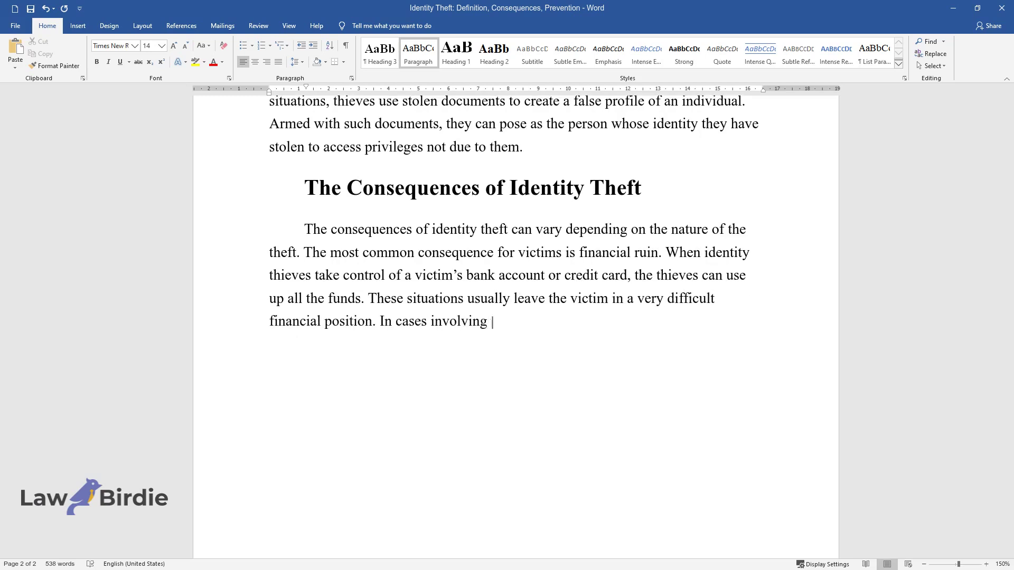
text(the loss of credit cards, identit)
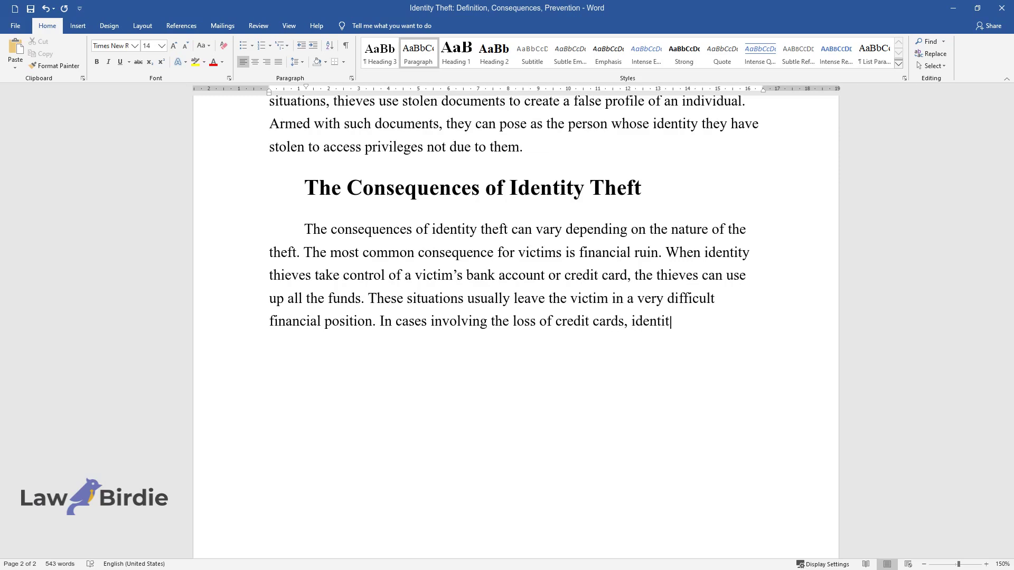
text(y thieves can damage the v)
text(ictim's)
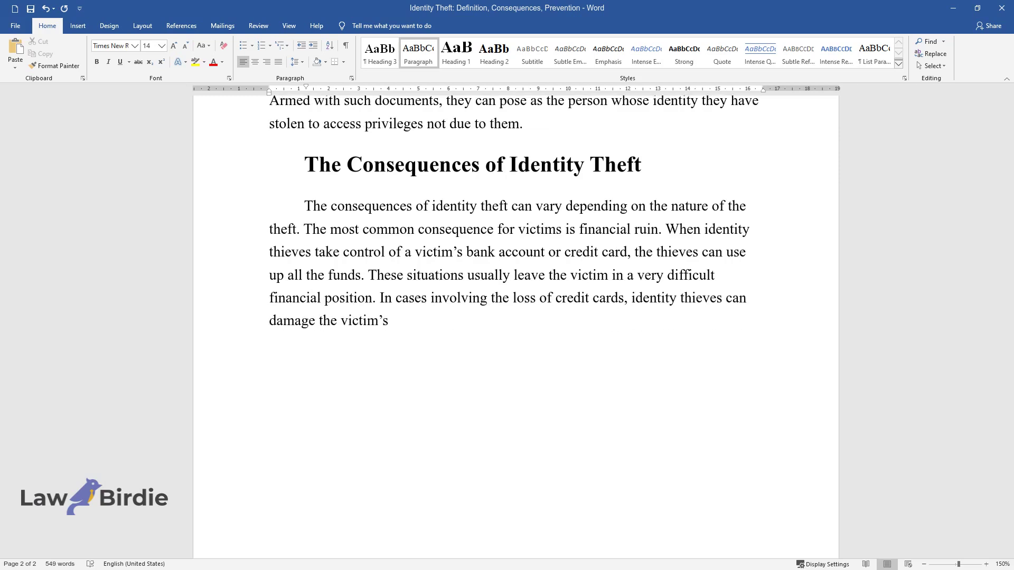
text( credit ratings. This can affect the creditworthiness of the victim)
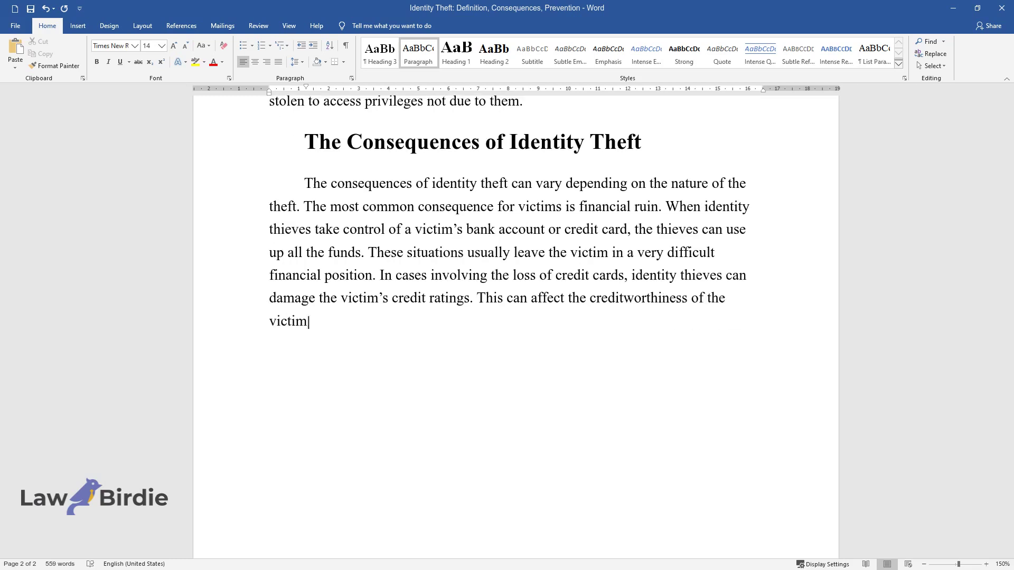
text( for several years.)
key(Return)
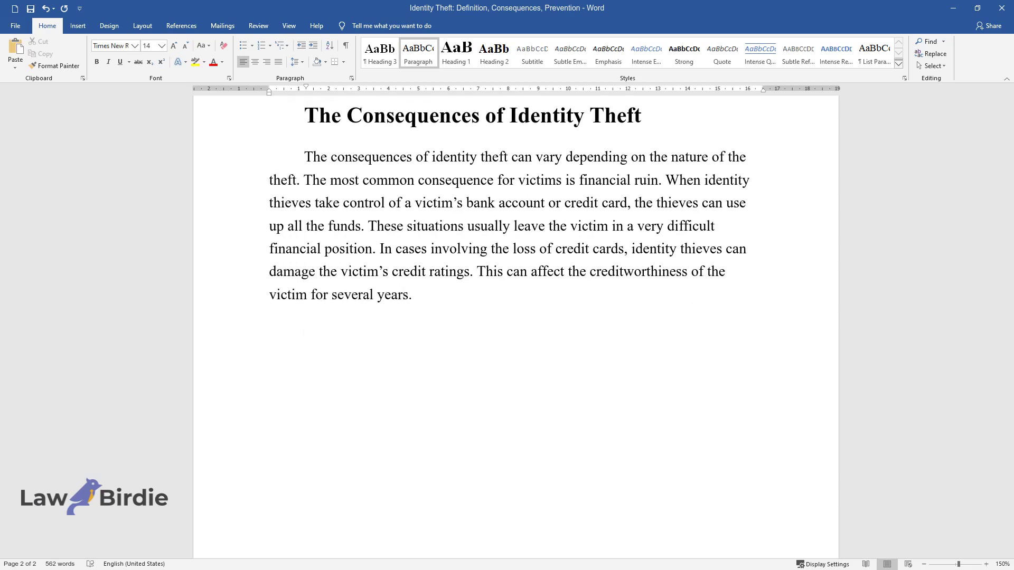
text(The second consequence of ident)
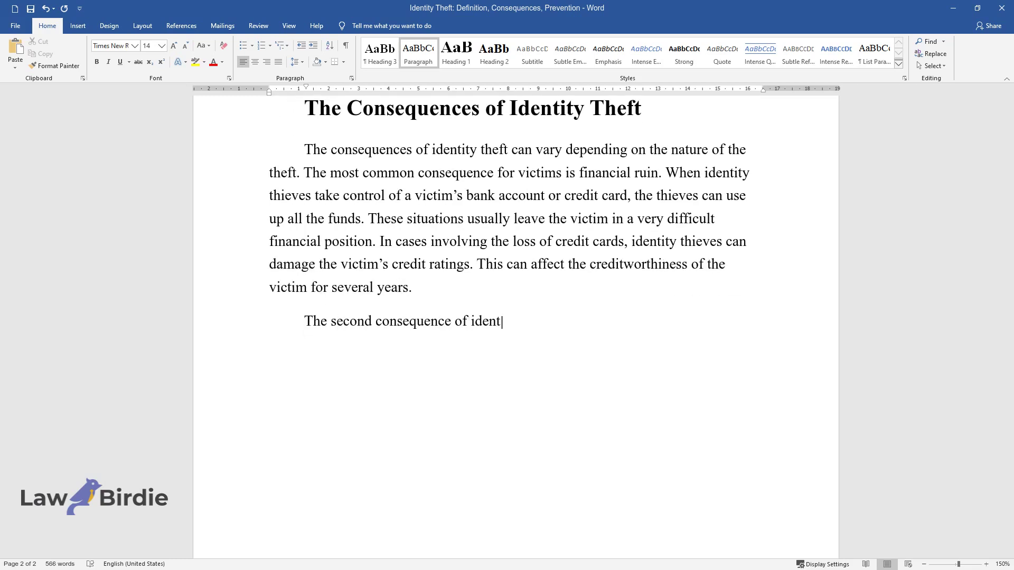
text(ity theft is reputational loss. An)
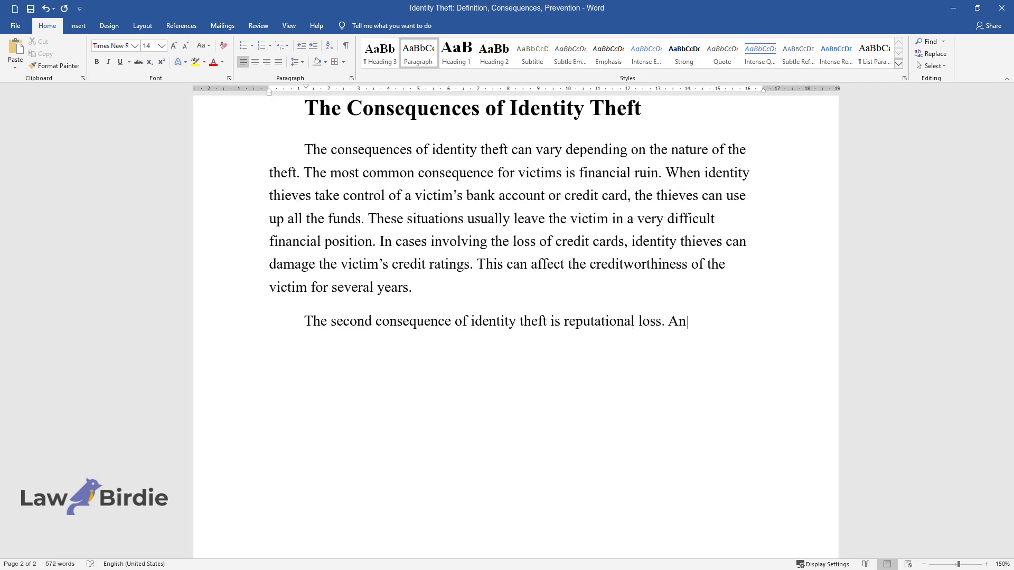
text( identity thief can commit crimina)
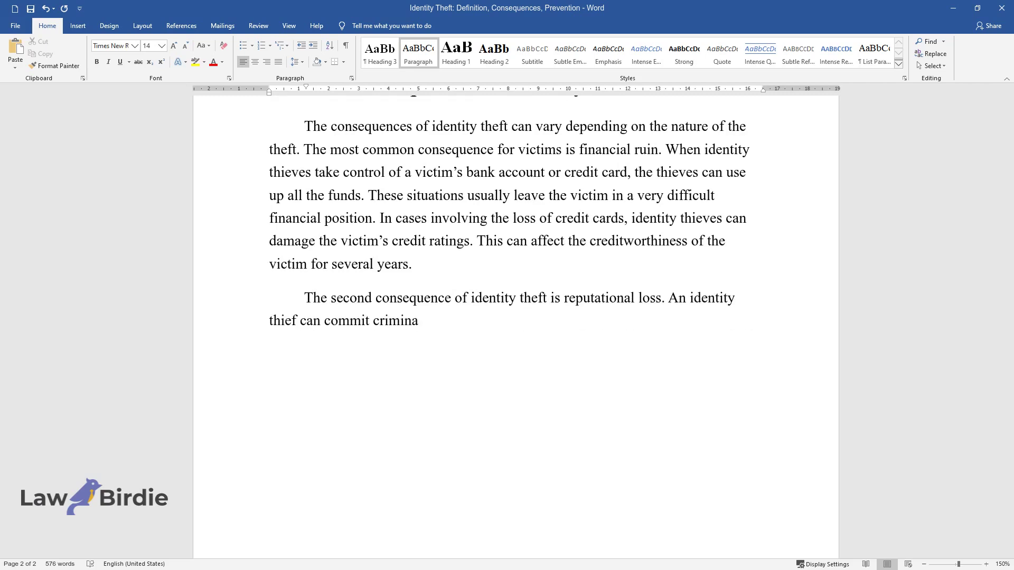
text(l offenses using the identity of t)
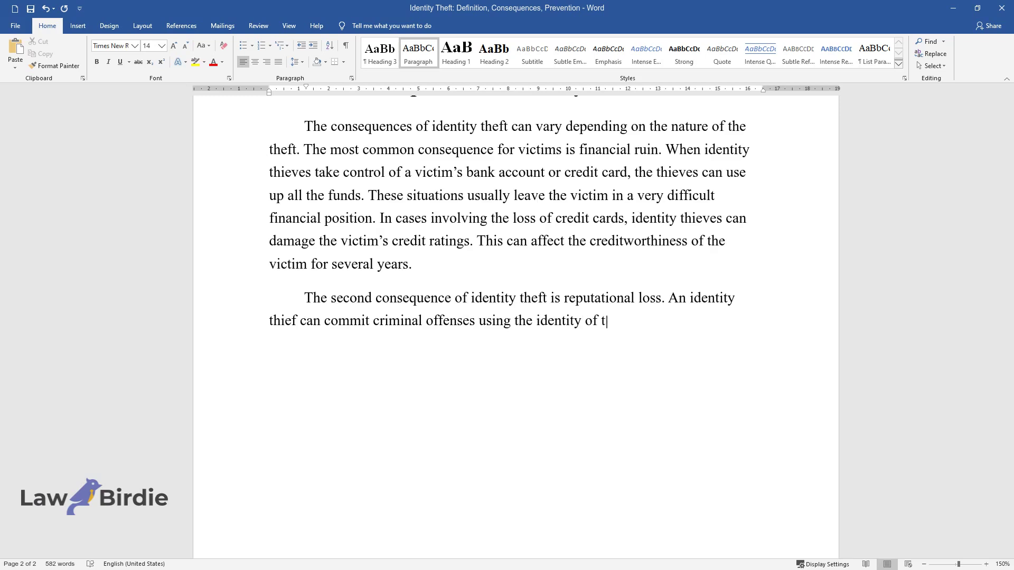
text(heir victim. If the victim does no)
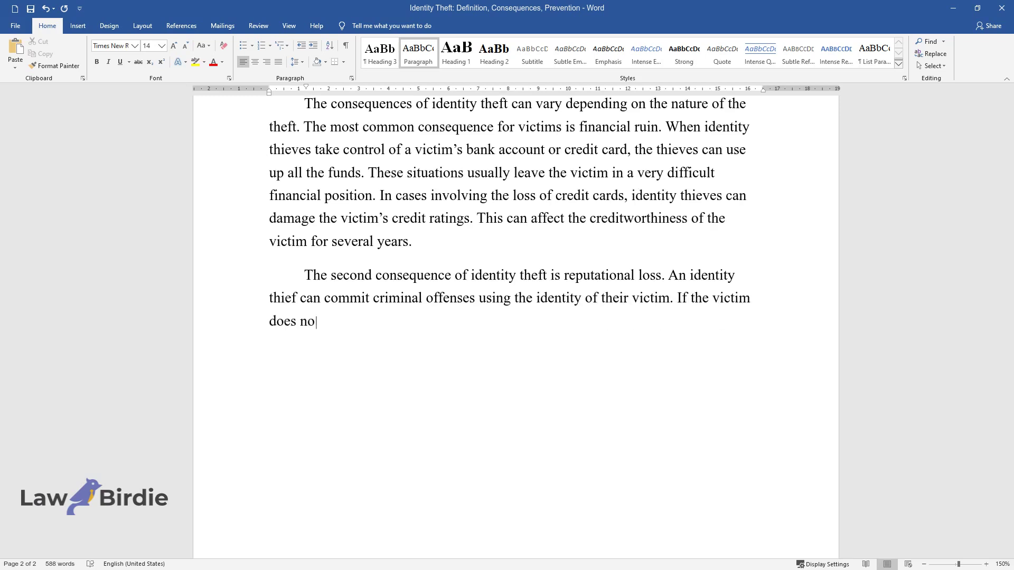
text(t realize someone else is using th)
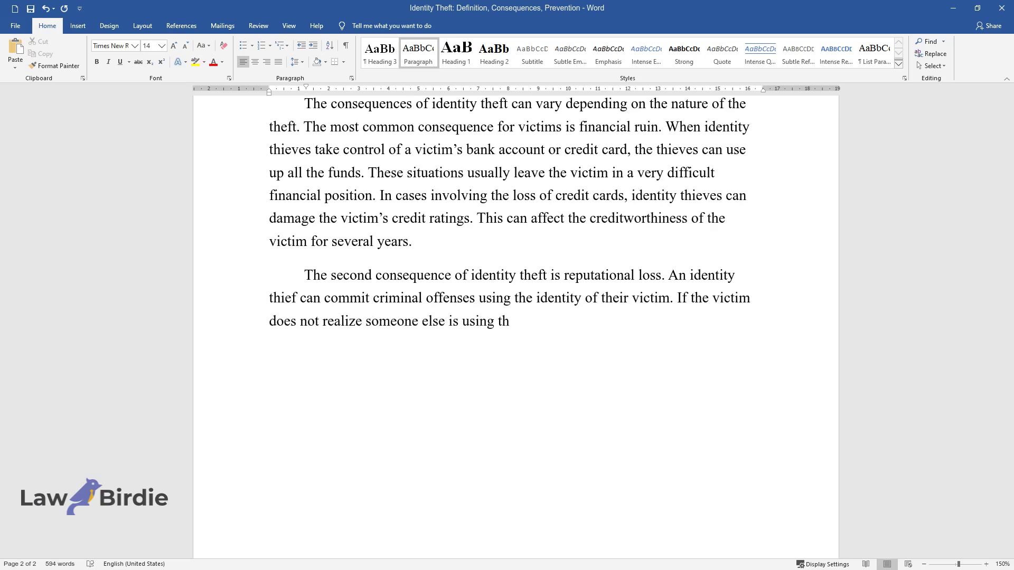
text(eir identity, he can end up in jai)
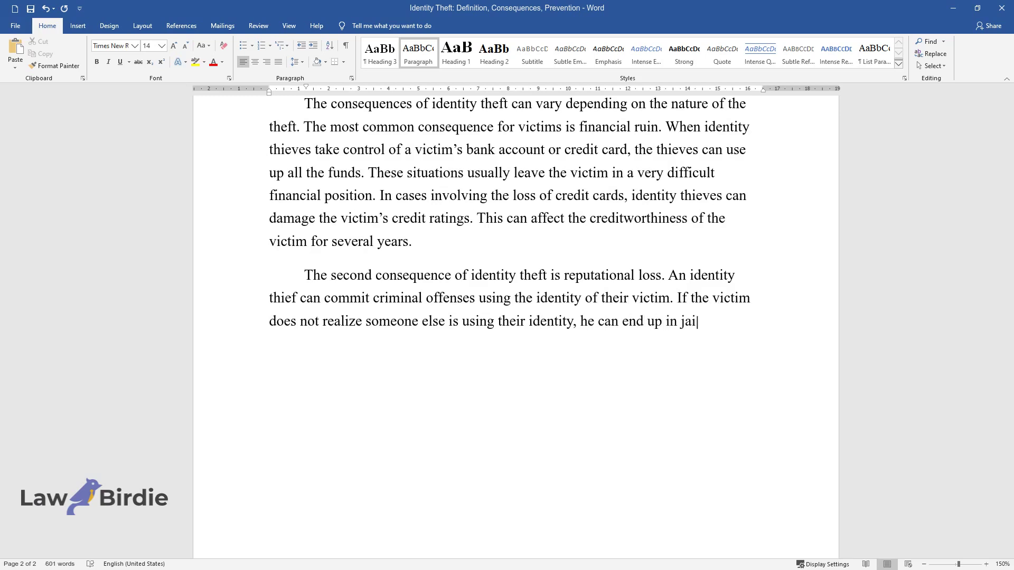
text(l because of activities associated)
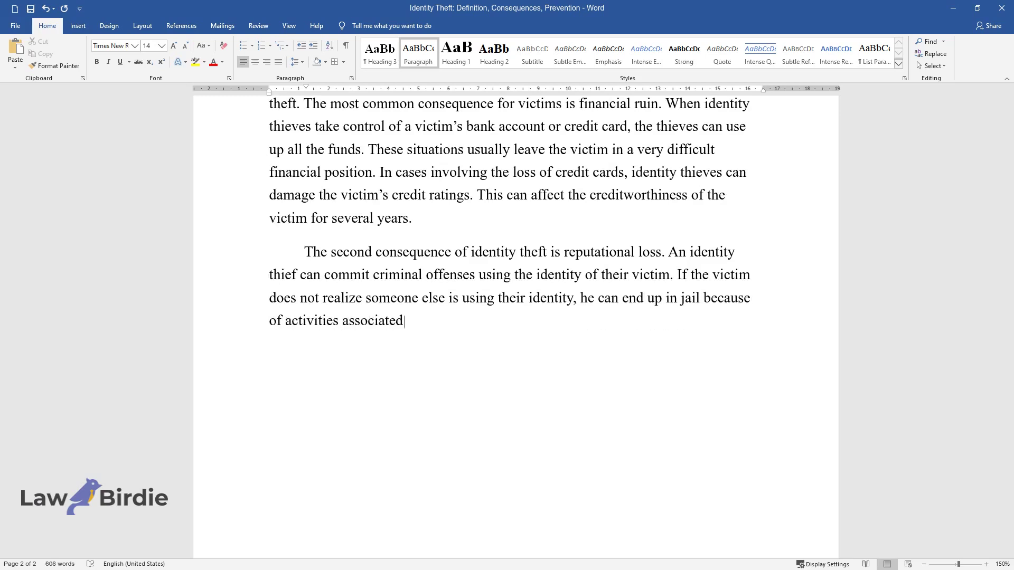
text( with them. In some cases, such th)
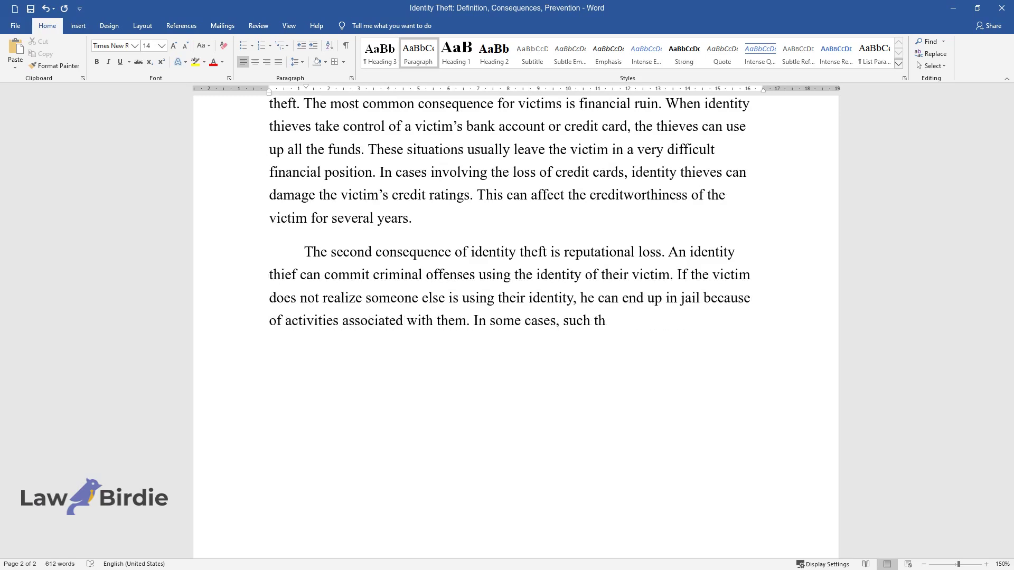
text(eft can damage relationships between the v)
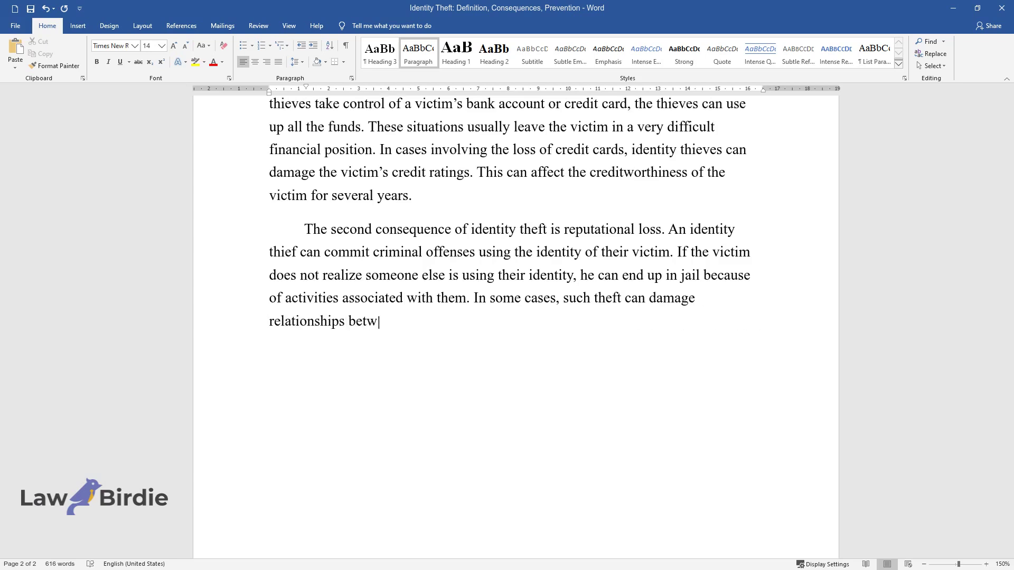
text(ictim and other people. F)
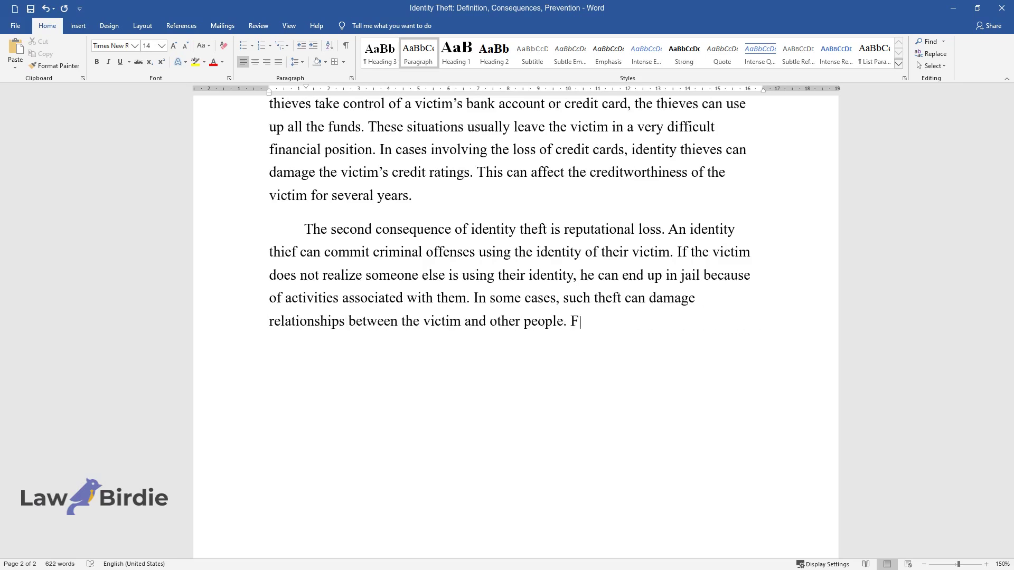
text(or instance, if an identity thief)
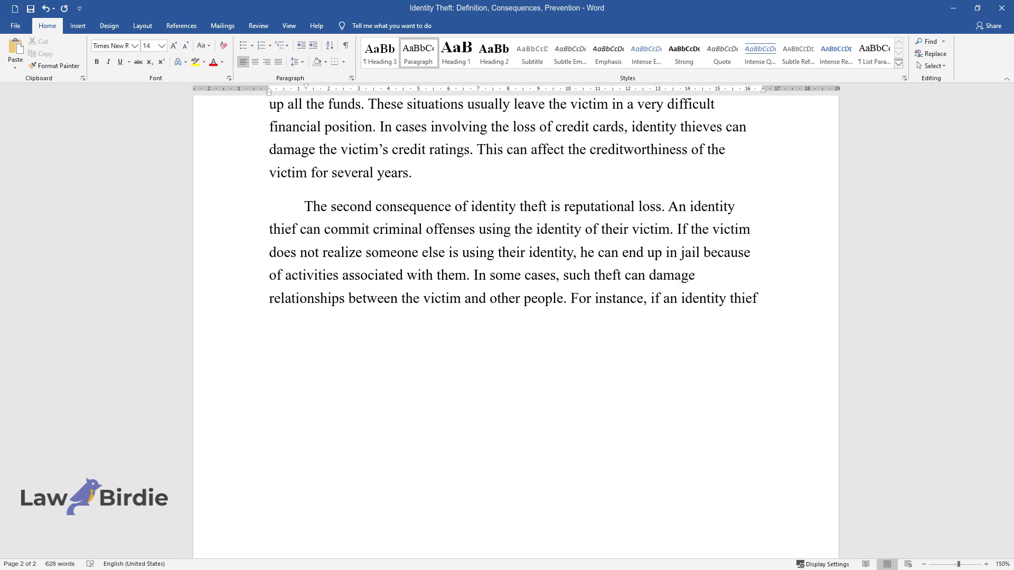
text( posing as the victim conned someon)
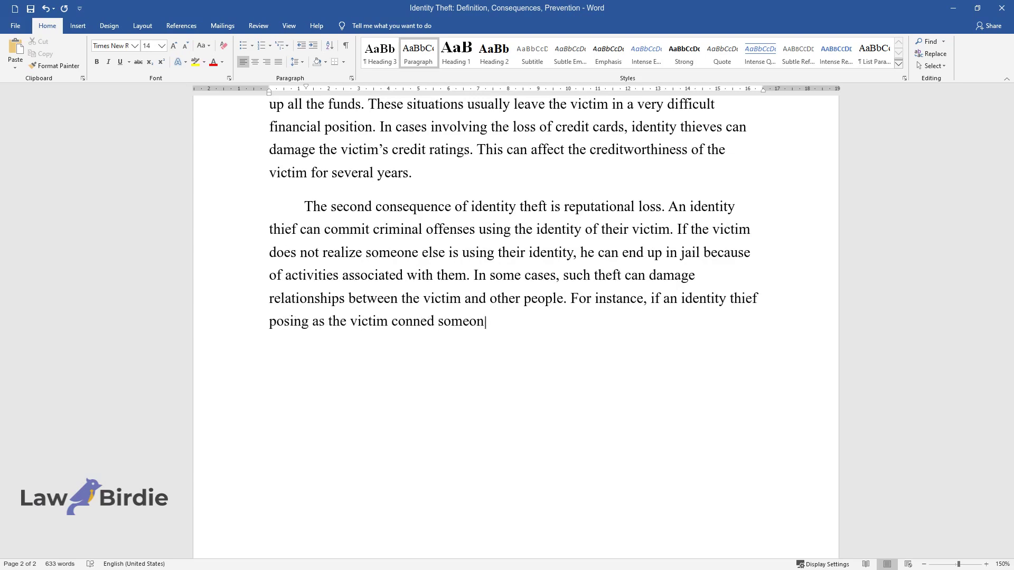
text(e, the person who is conned will n)
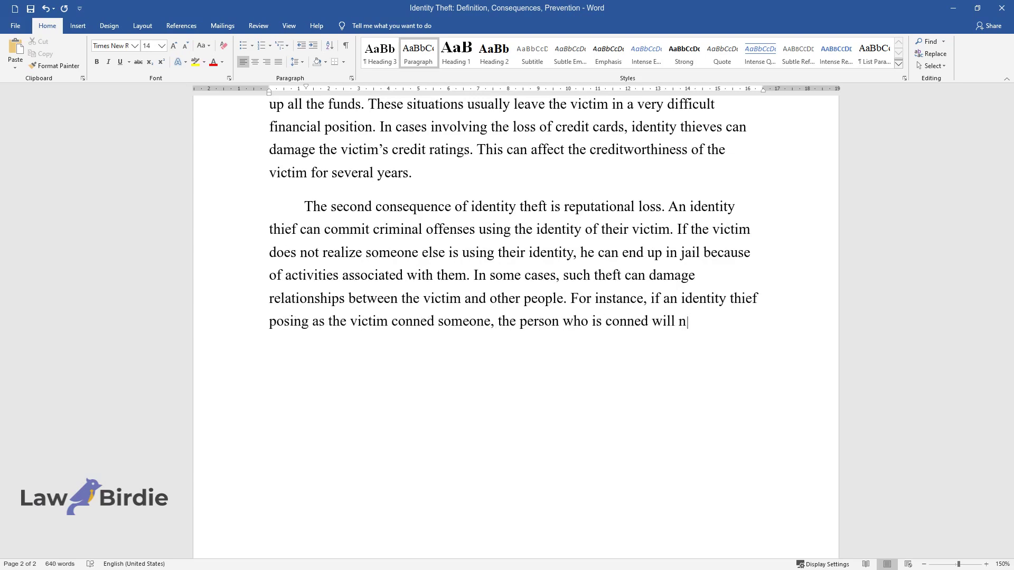
text(ot want anything to do with the victim.)
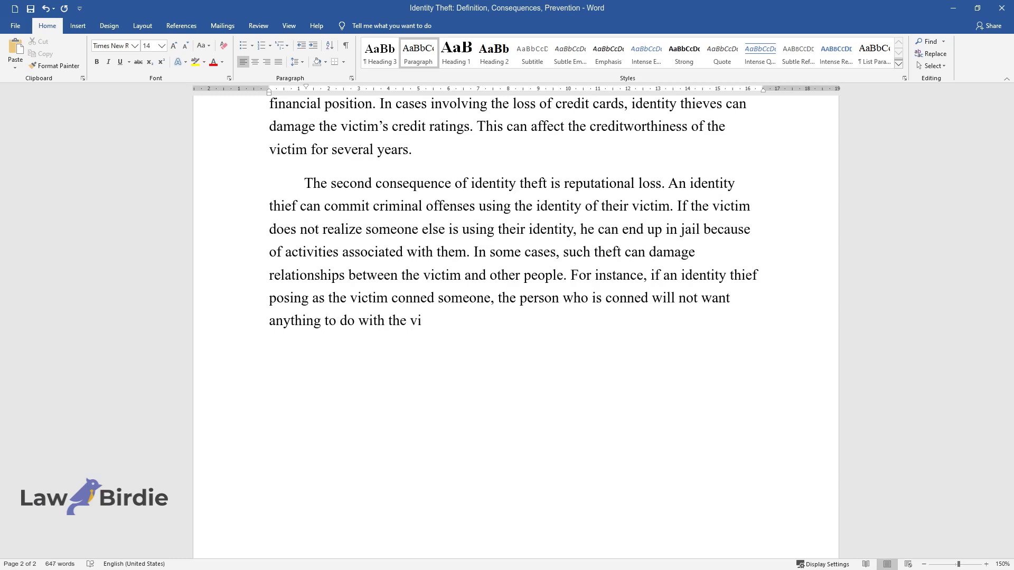
End the reputational-loss paragraph at 'anything to do with the victim.' and start a new paragraph
key(Return)
Write the third-consequence paragraph on victims feeling vulnerable and losing trust in institutions
text(The third)
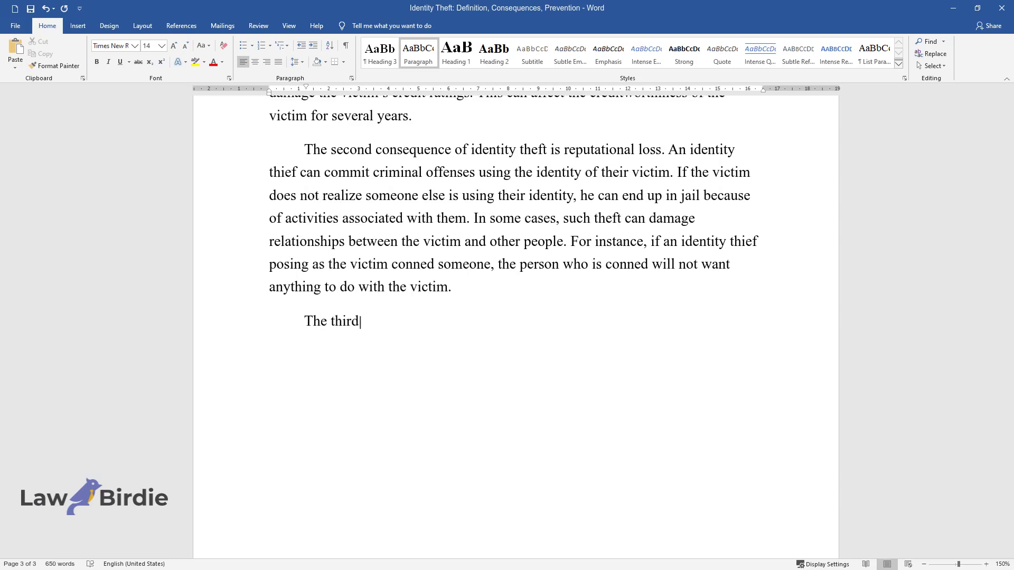
text( consequence of identity theft is tha)
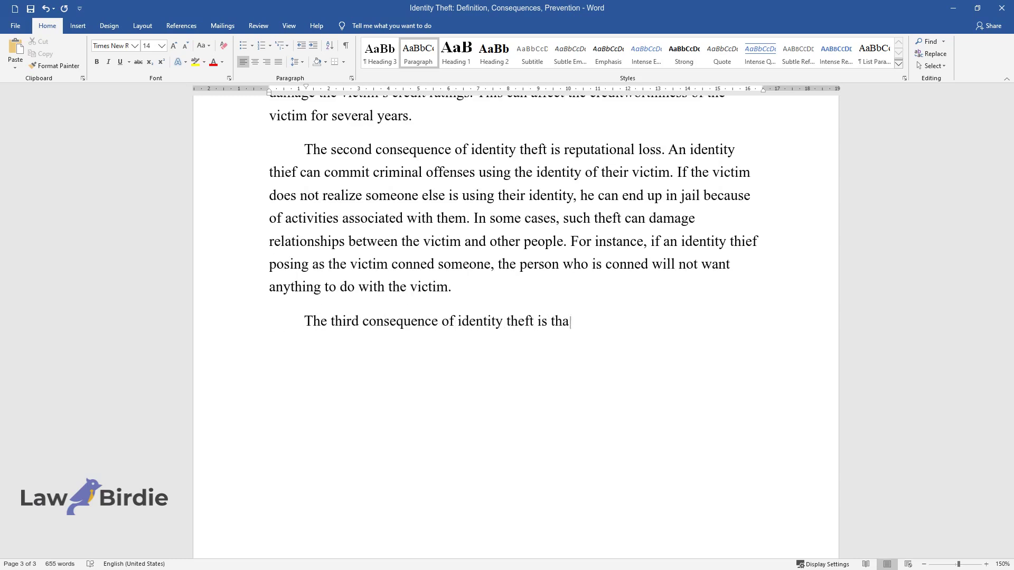
text(t it leaves the victim feeling vulner)
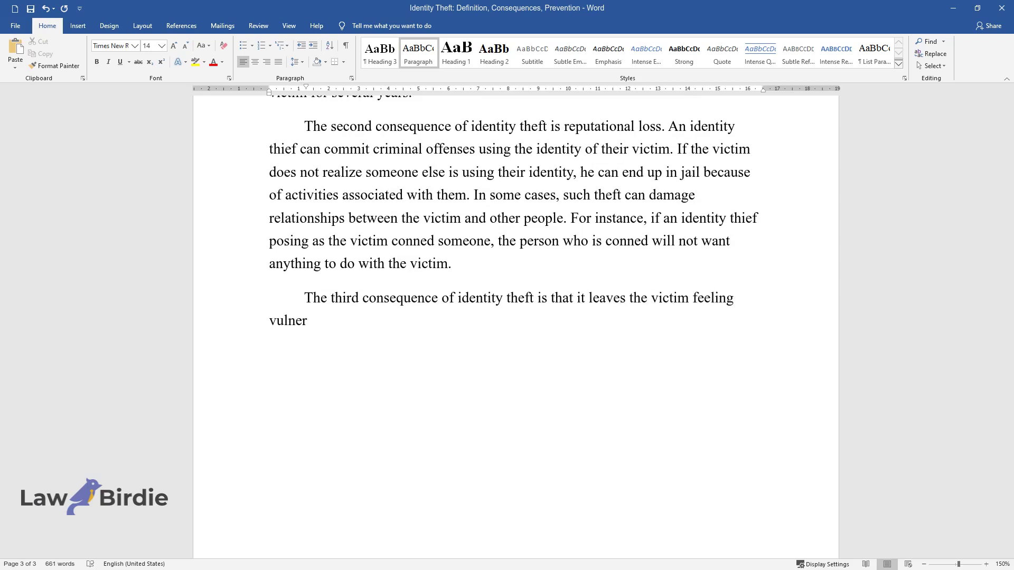
text(able and it erodes their trust in ins)
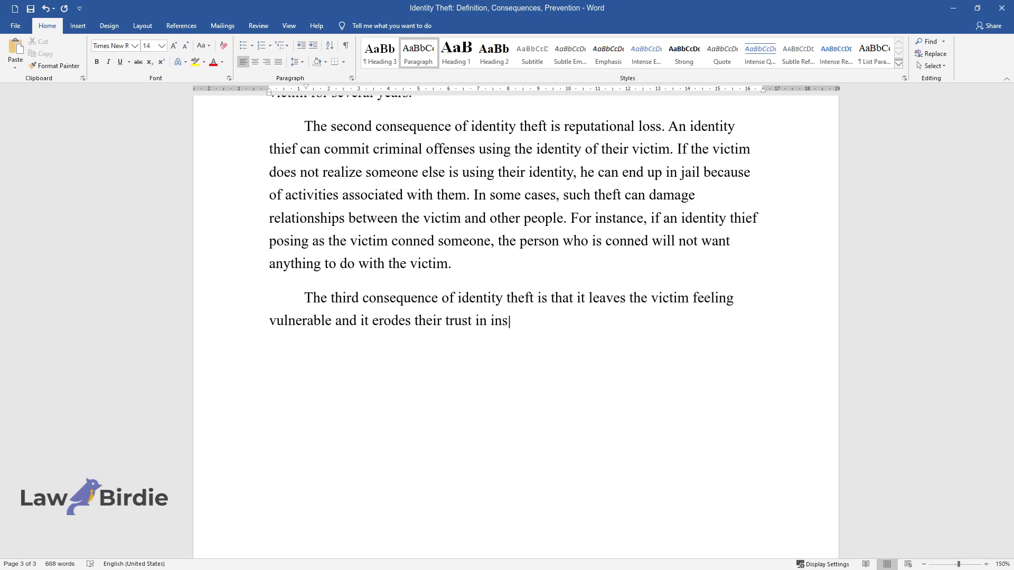
text(titutions. This state of mental siege)
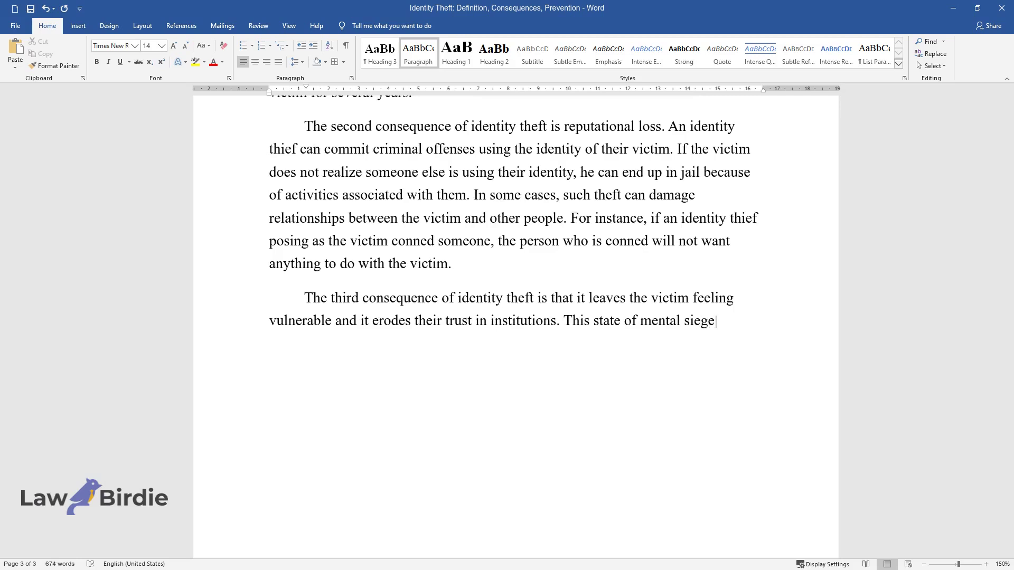
text( affects the quality of the victim’s)
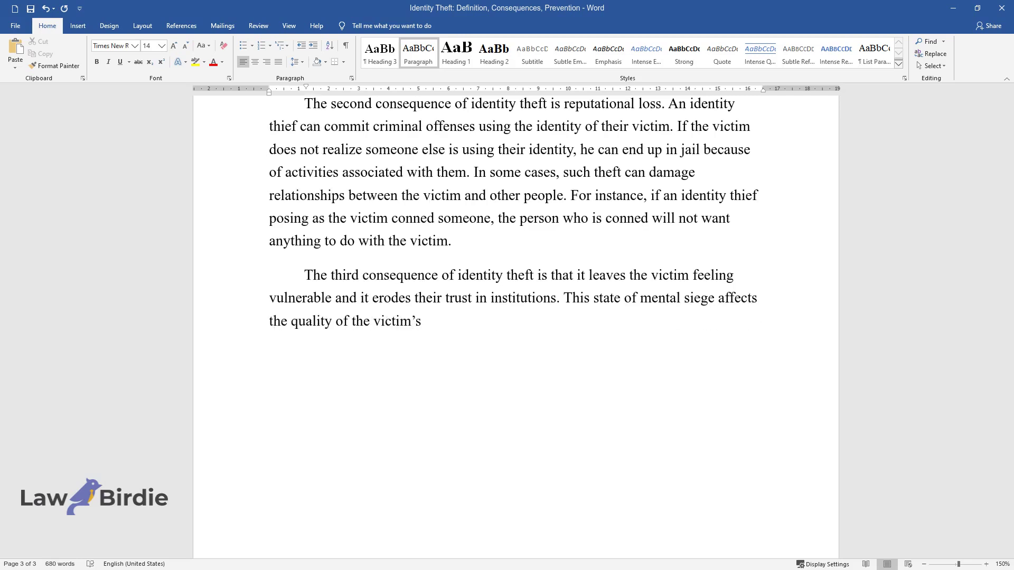
text( life. Deterrenc)
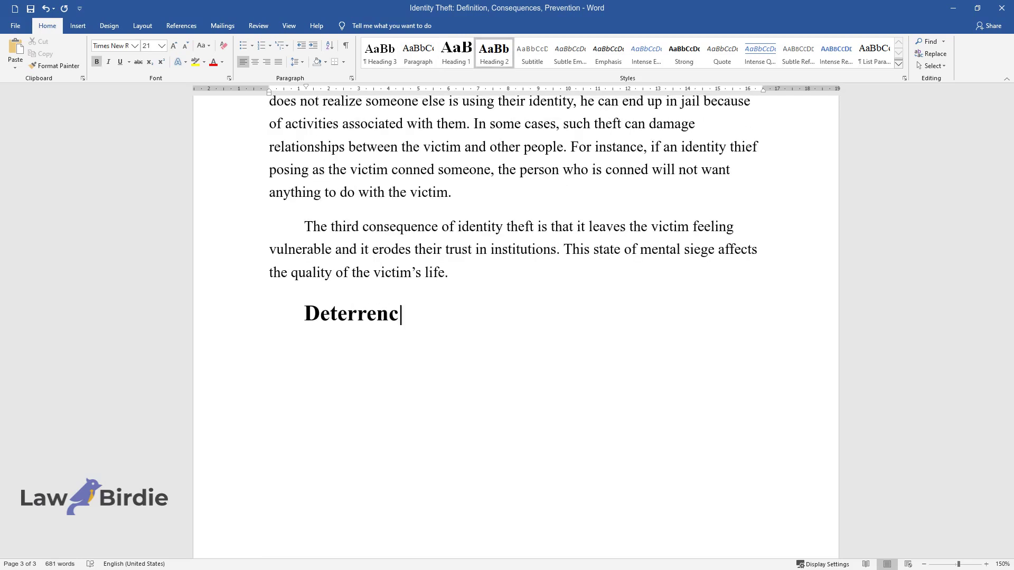
text(e of Identity Theft)
Under 'Deterrence of Identity Theft', write the individual-level prevention paragraph ending 'when using the internet.'
key(Return)
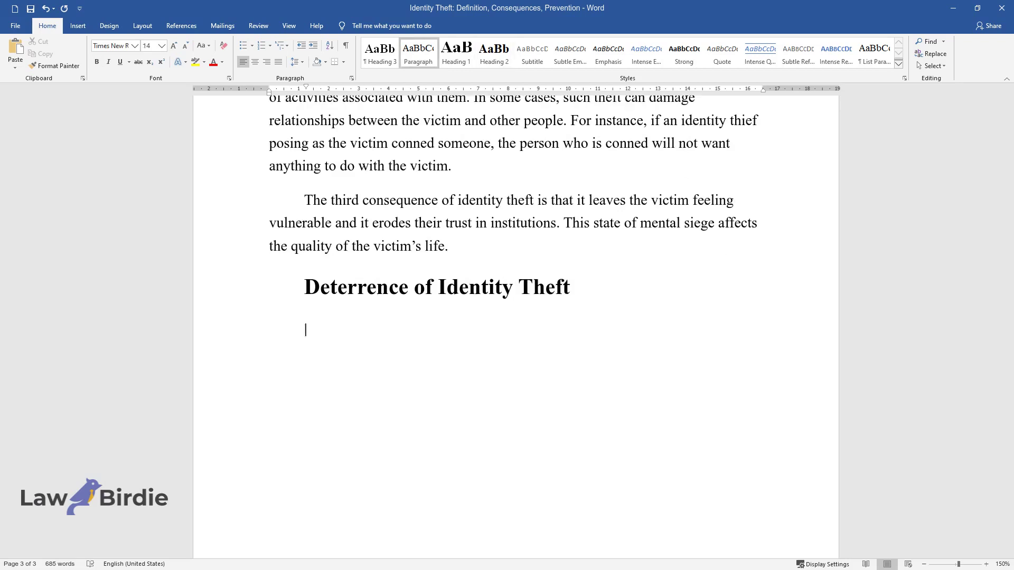
text(Prevention of identity th)
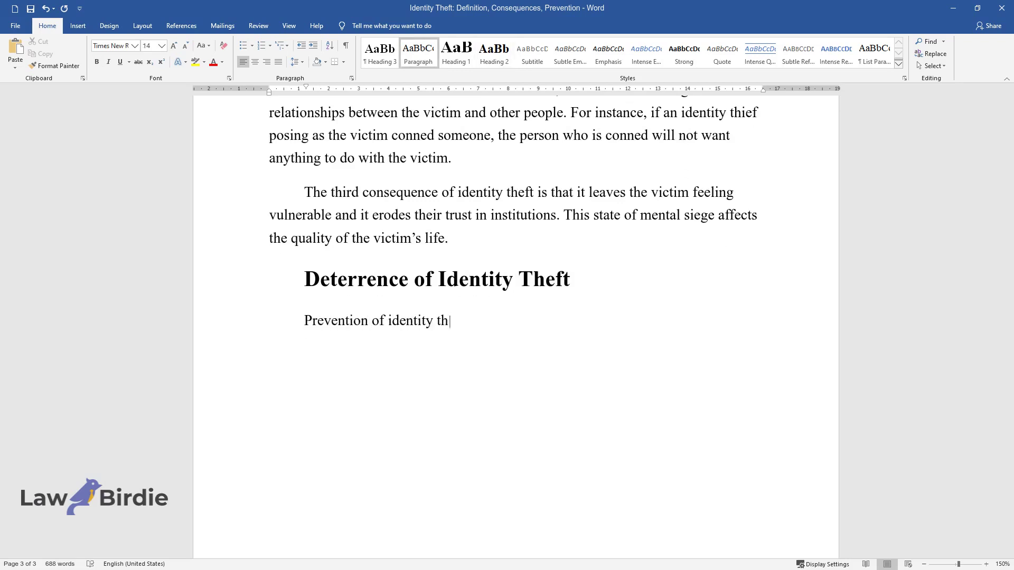
text(eft requires a combination of measu)
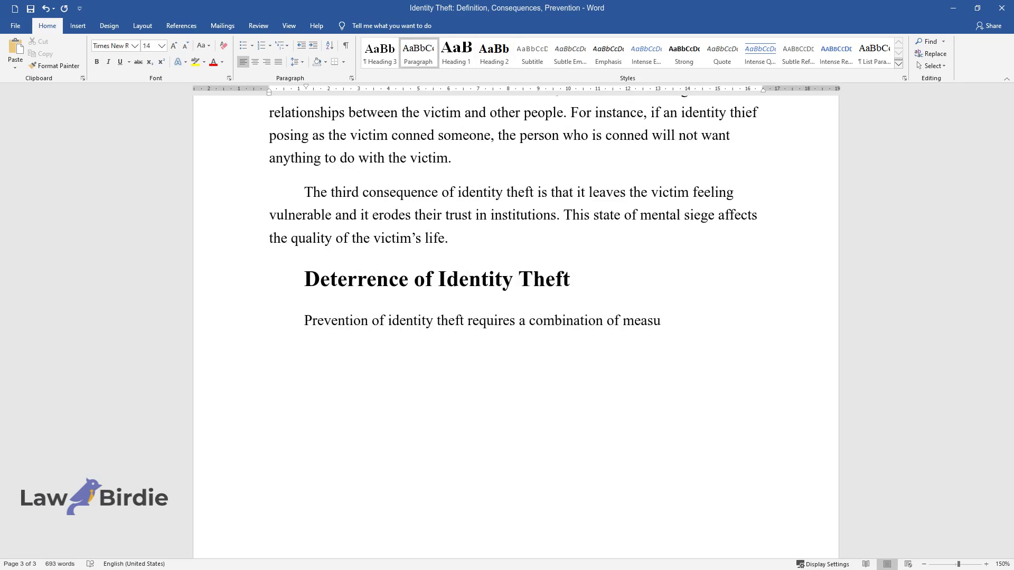
text(res at the individual level, the o)
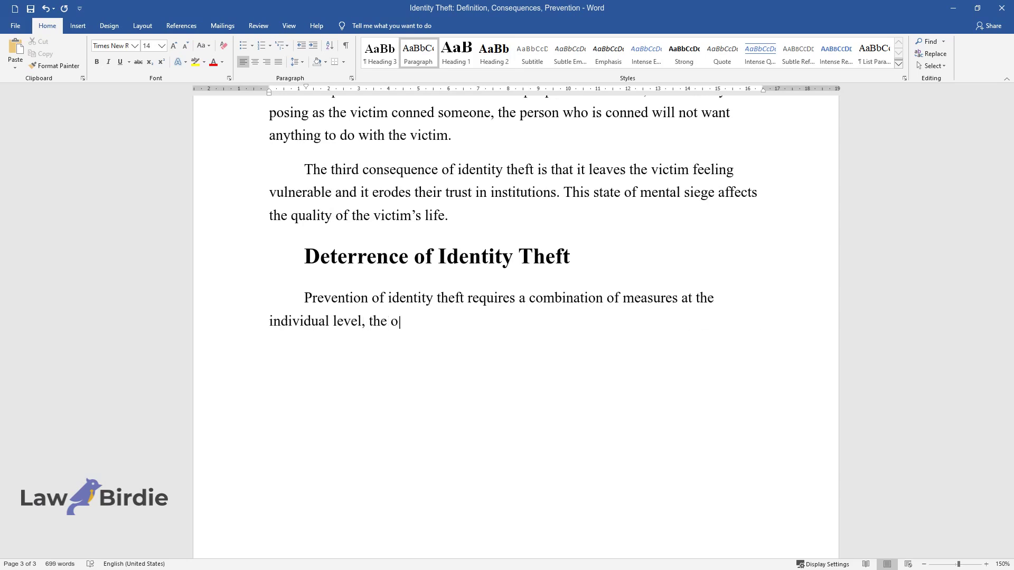
text(rganizational level, and the state )
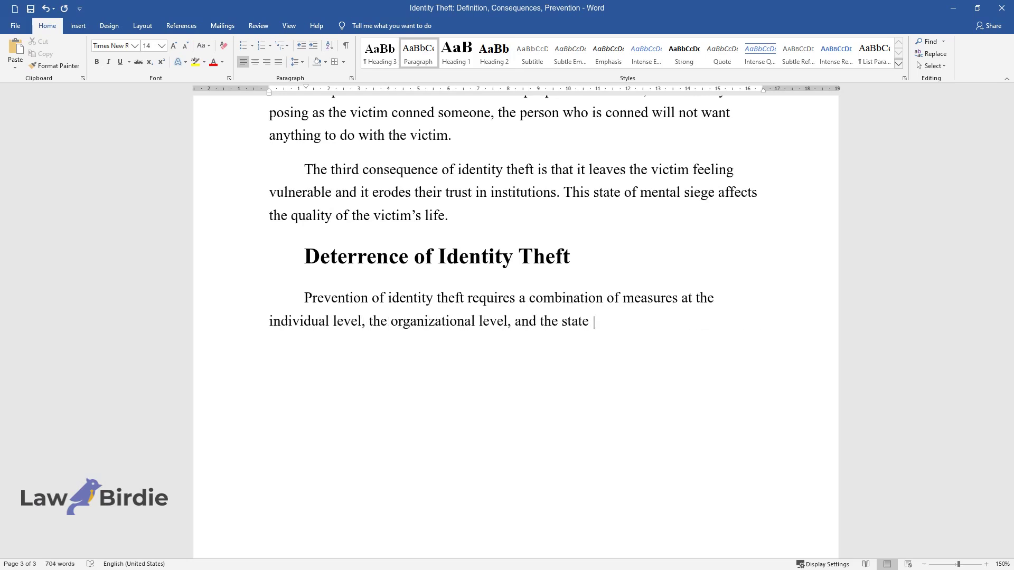
text(level. At the individual level, it is impor)
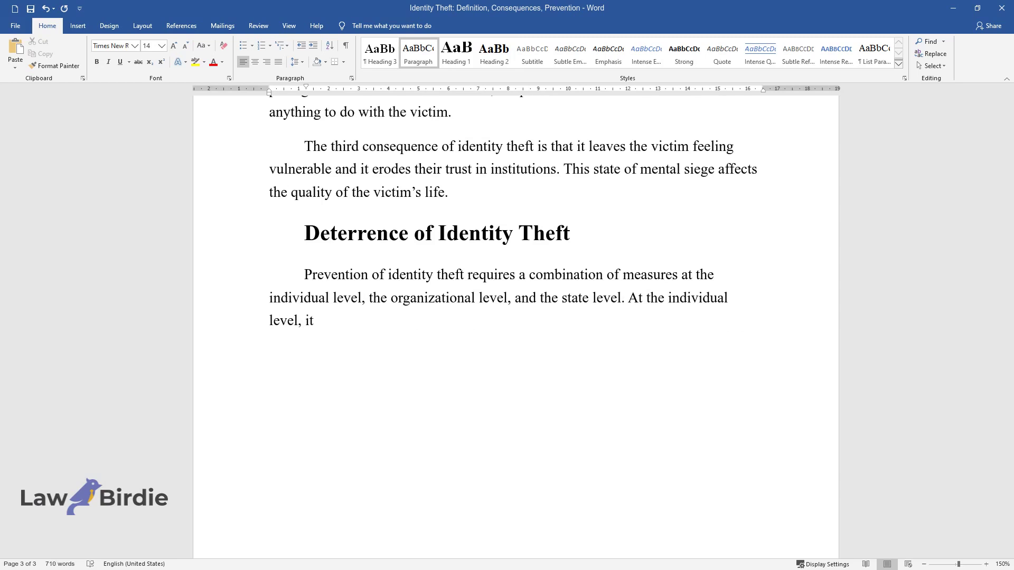
text(tant to observe basic rule)
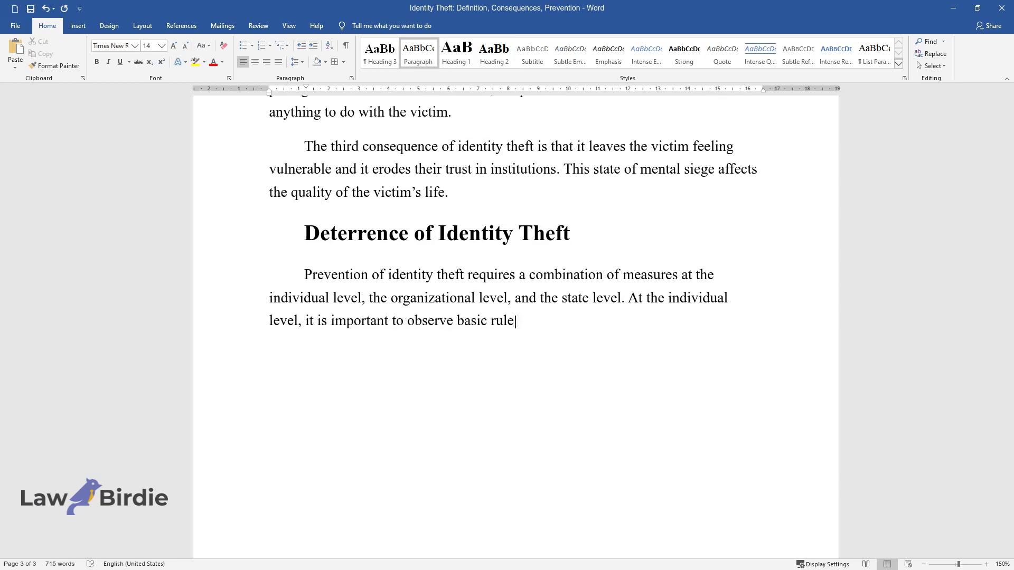
text(s regarding the use of technologic)
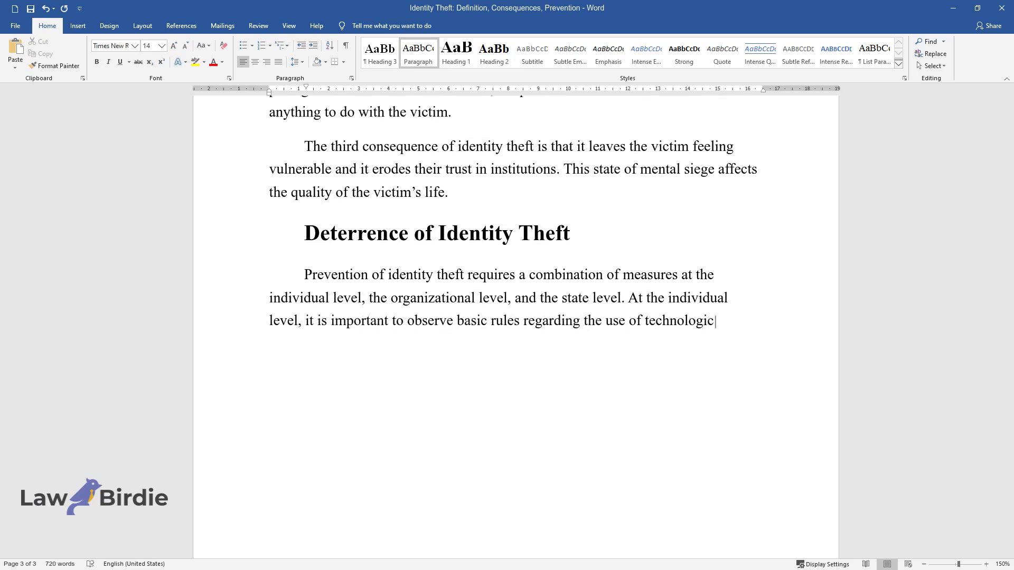
text(al tools prone to attacks from iden)
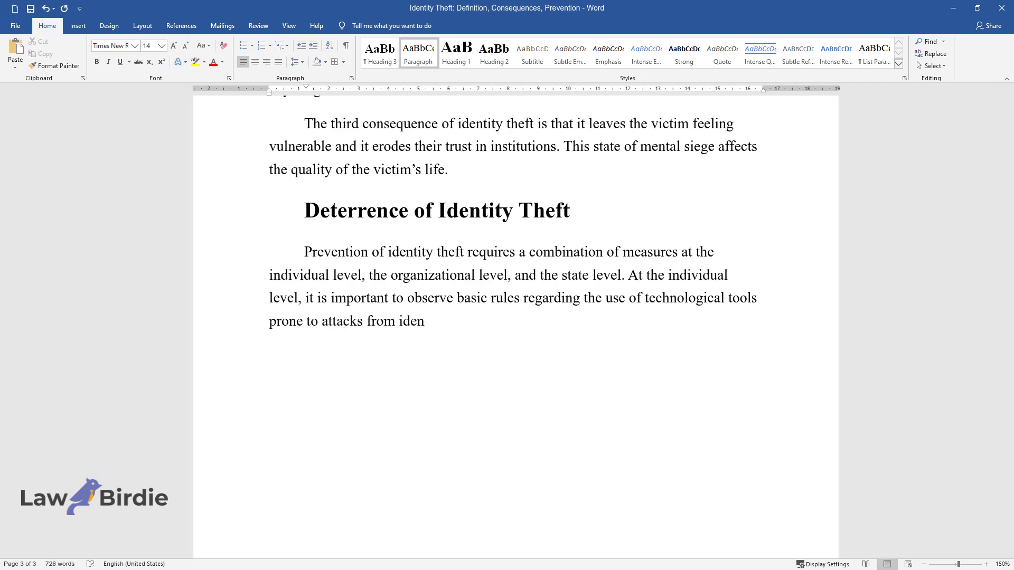
text(tity thieves. This means that it i)
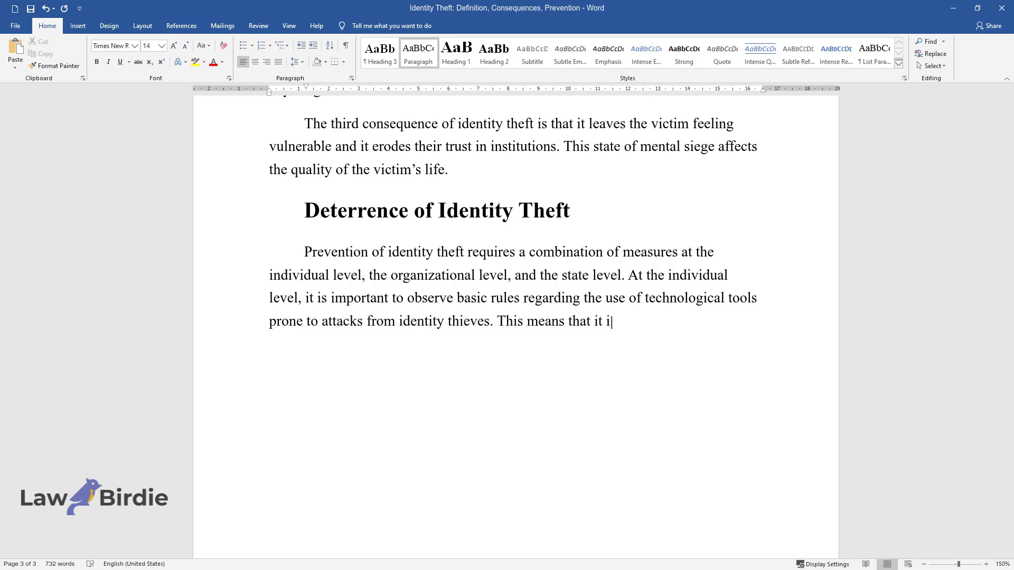
text(s important to keep and monitor the)
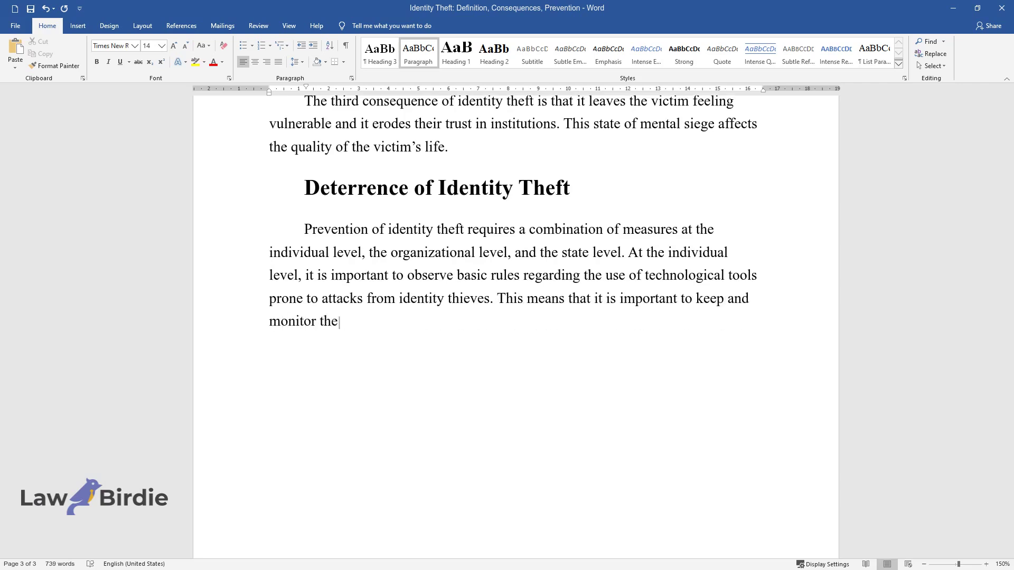
text( use of personal identification do)
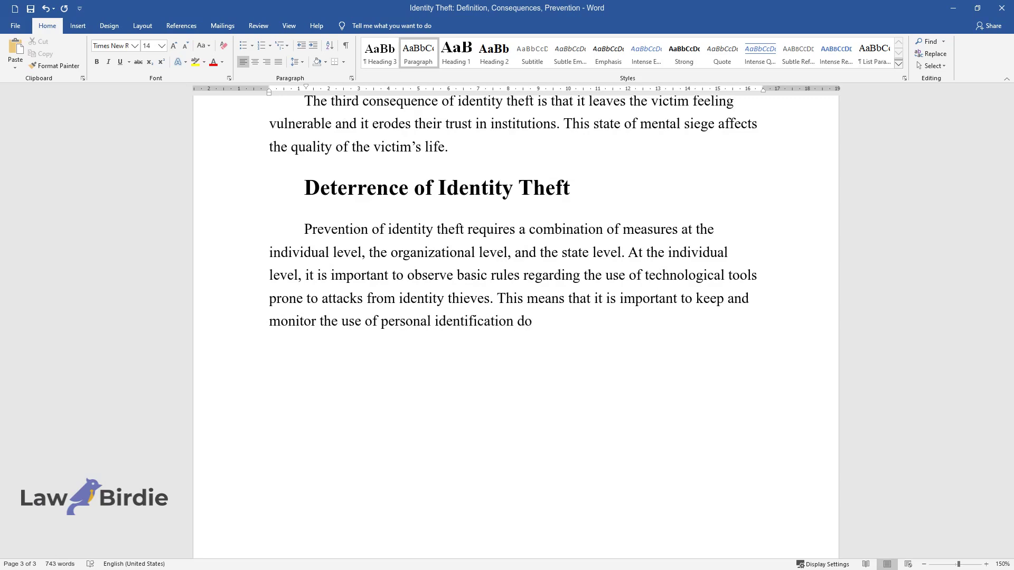
text(cuments such as passports as well a)
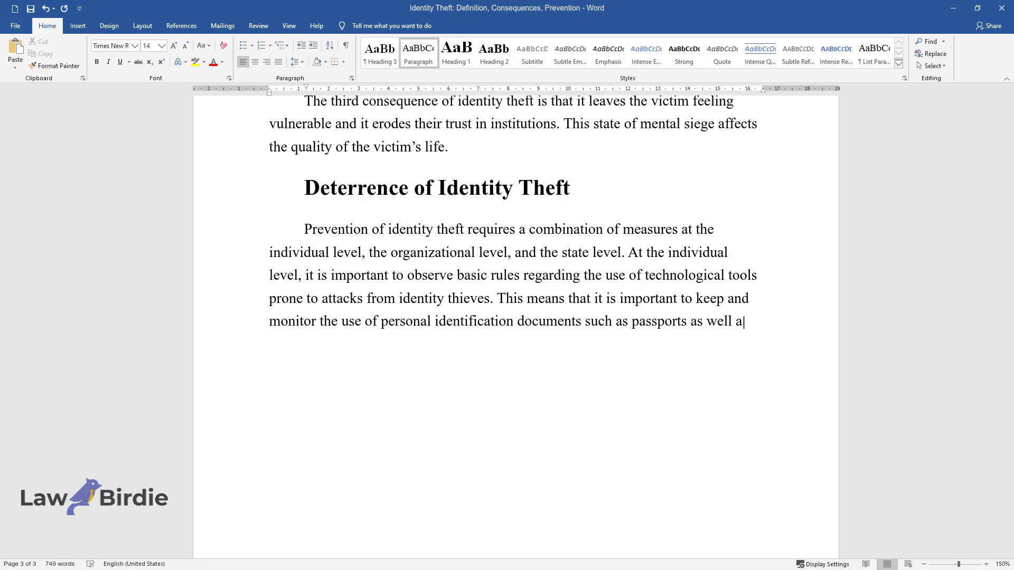
text(s credit and debit cards. In addit)
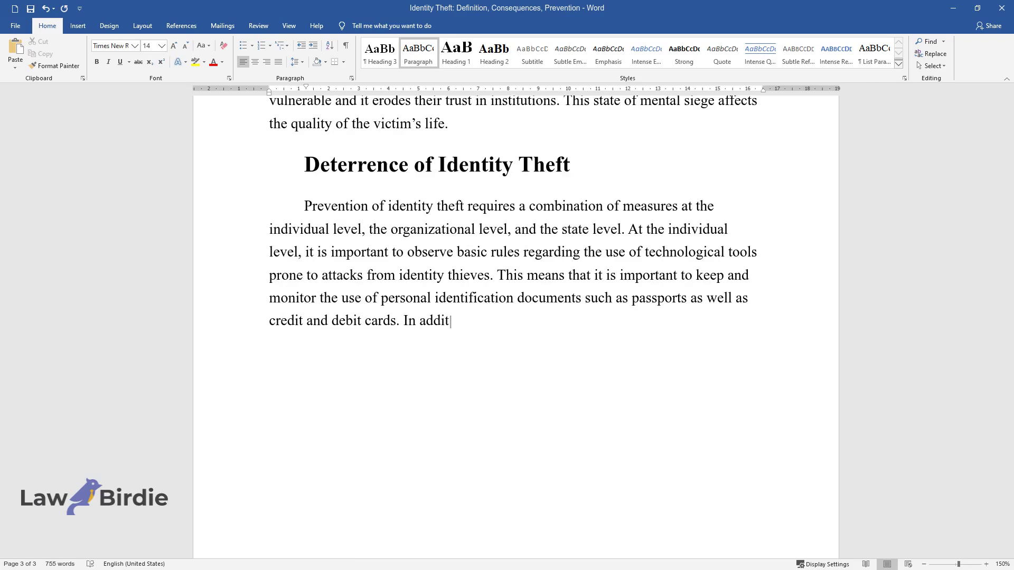
text(ion, there is a need to observe per)
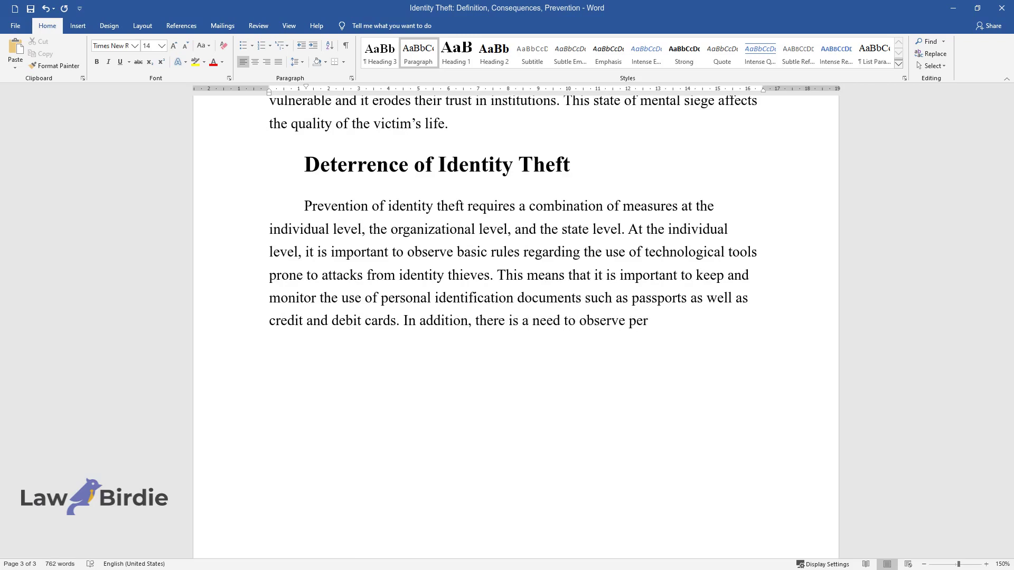
text(sonal safety rules regarding privacy when using the)
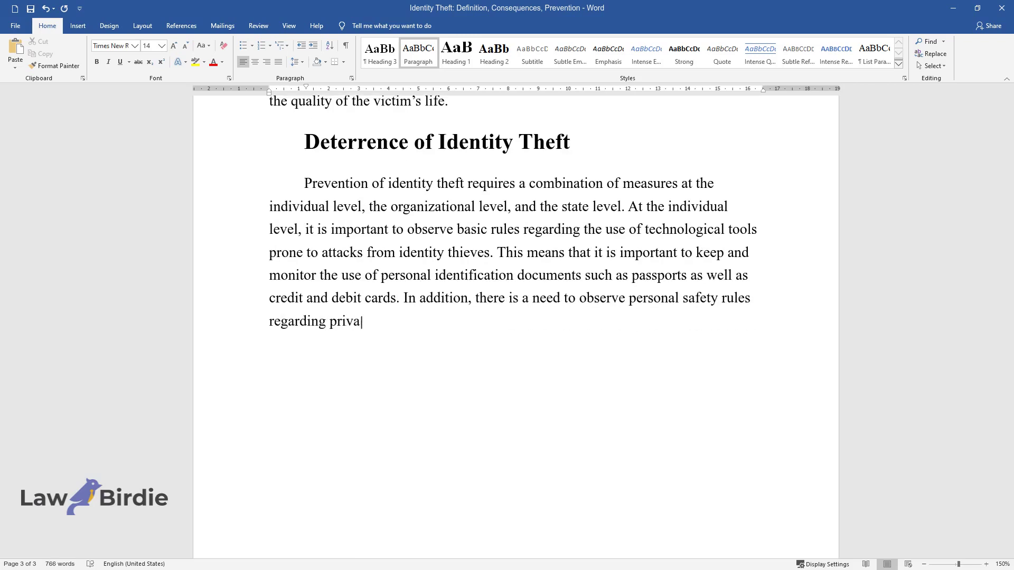
text( internet.)
key(Return)
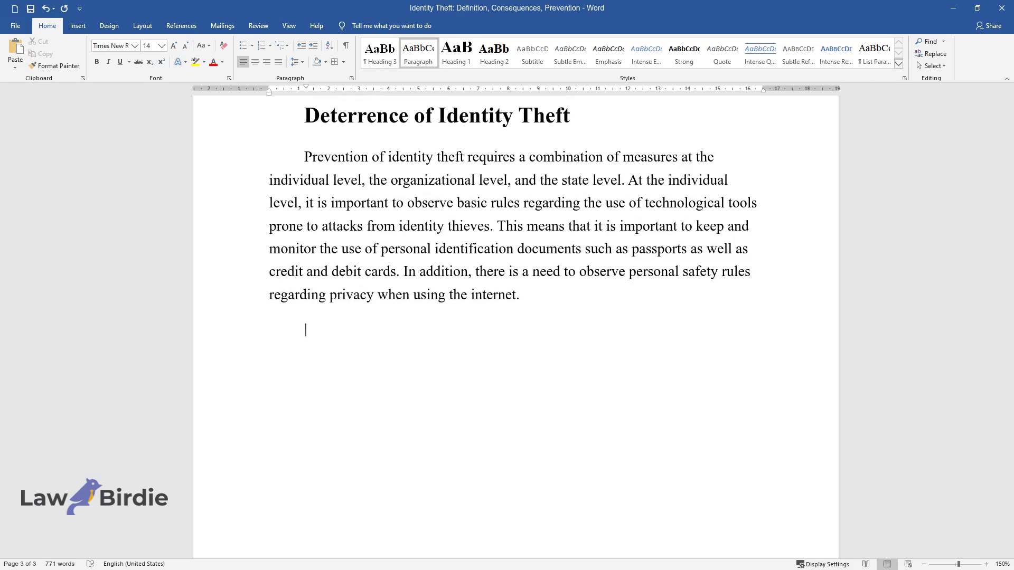
Write the institutional paragraph on encryption and client-data access, then begin 'Governments also have a big role…'
text(At the institutional leve)
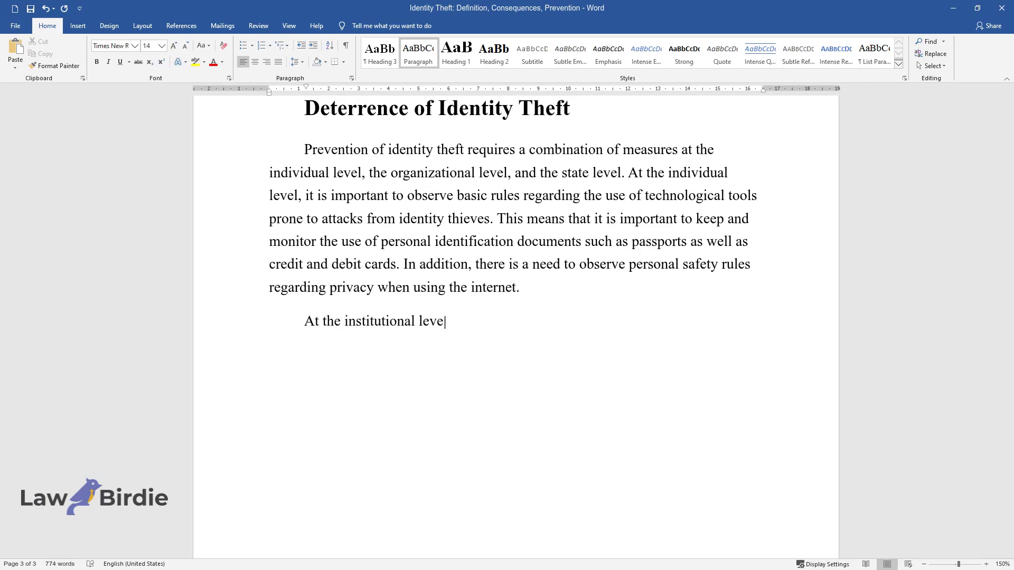
text(l, every organization owes it to it)
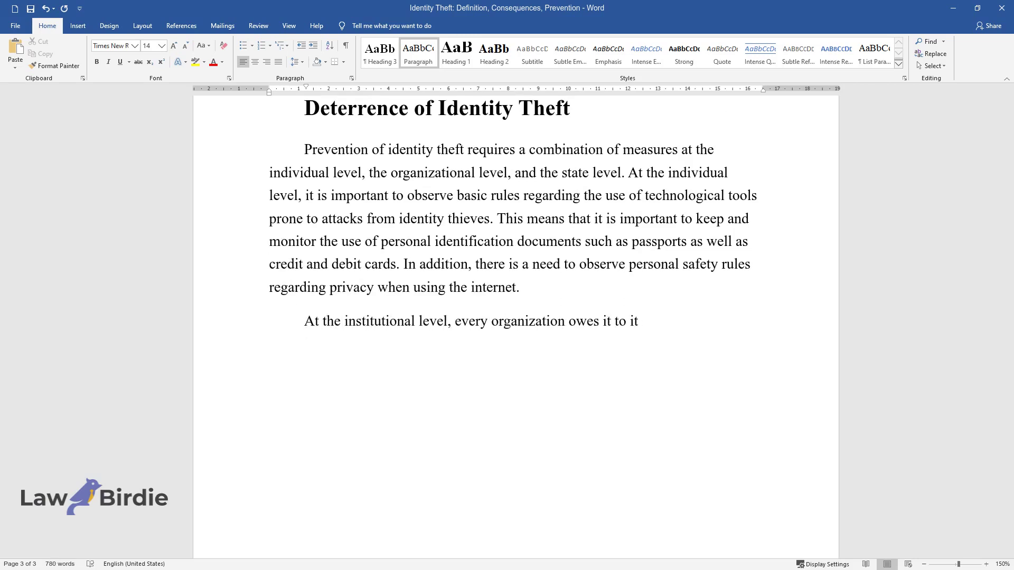
text(s clients to keep their information)
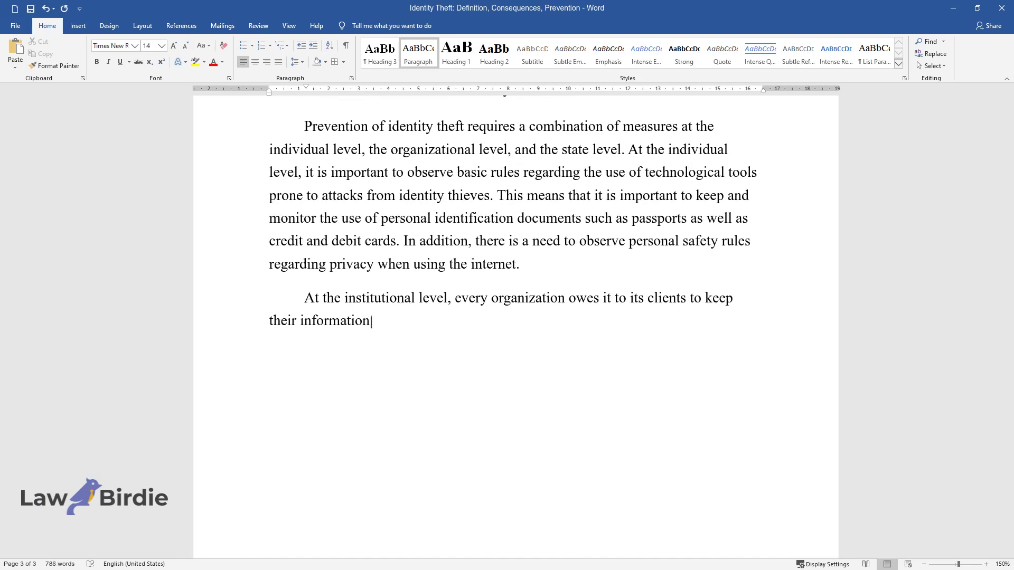
text( safe from unauthorized access. This)
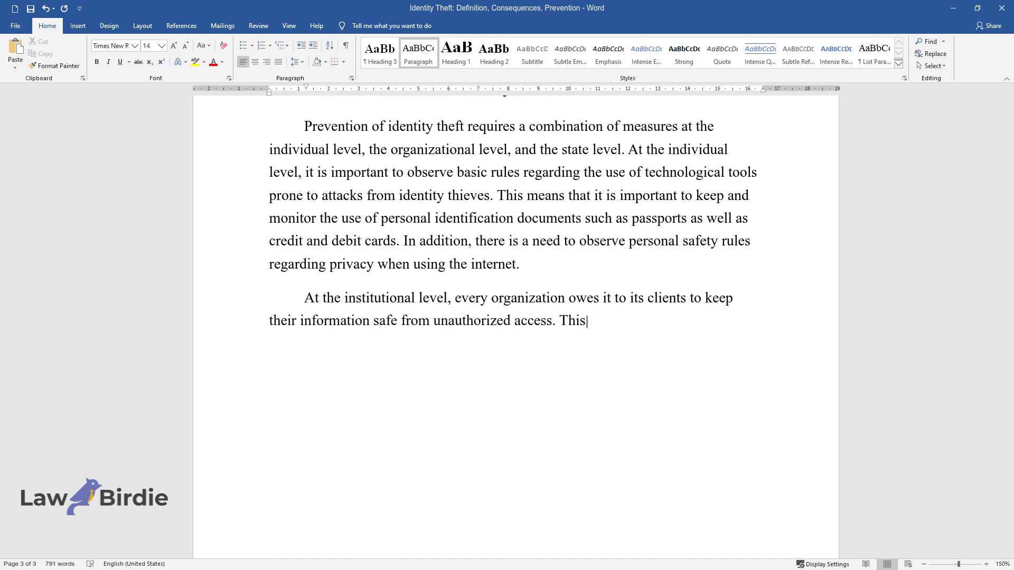
text( means that organizations that hand)
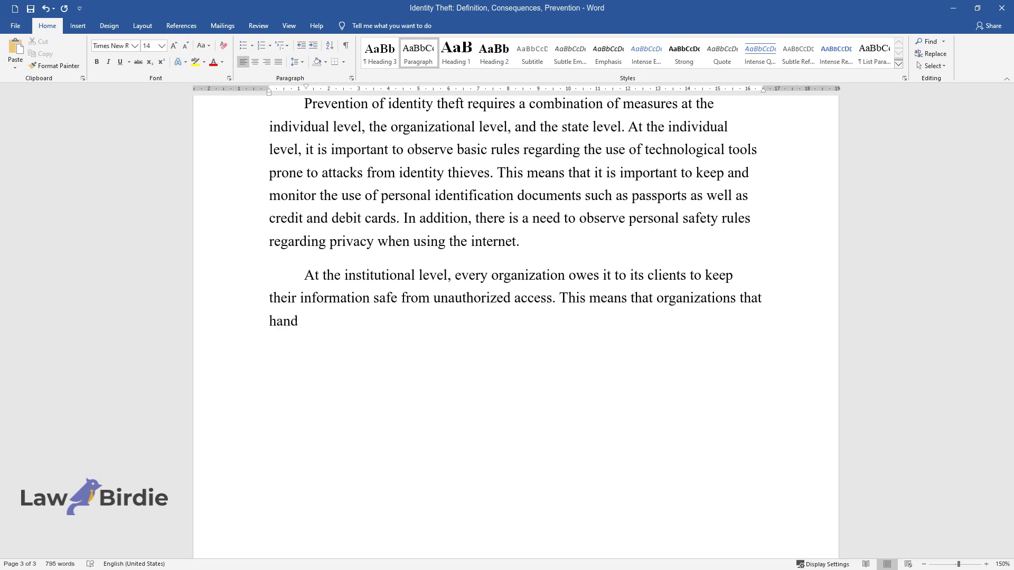
text(le large volumes of personal data f)
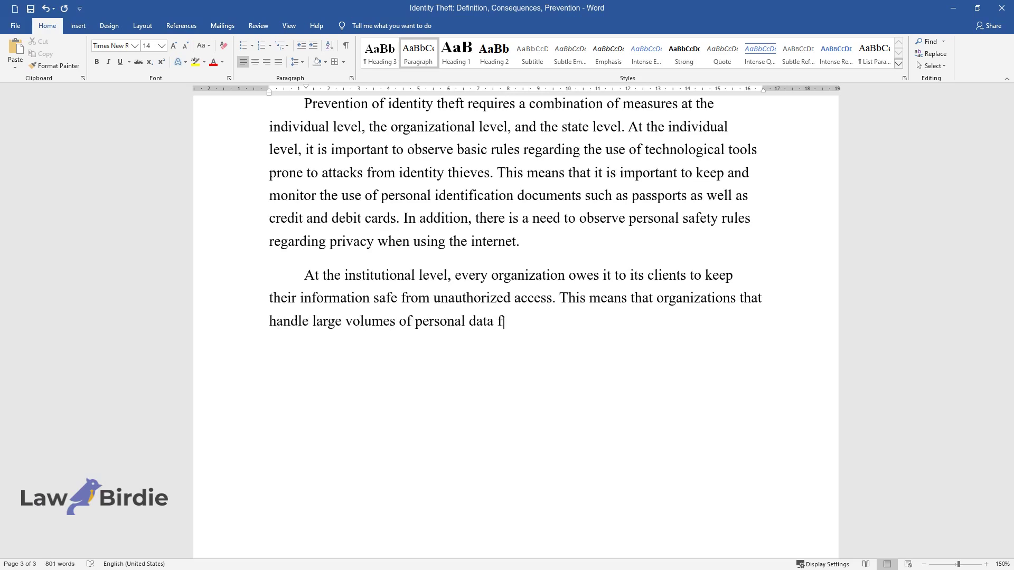
text(rom clients should ensure that the )
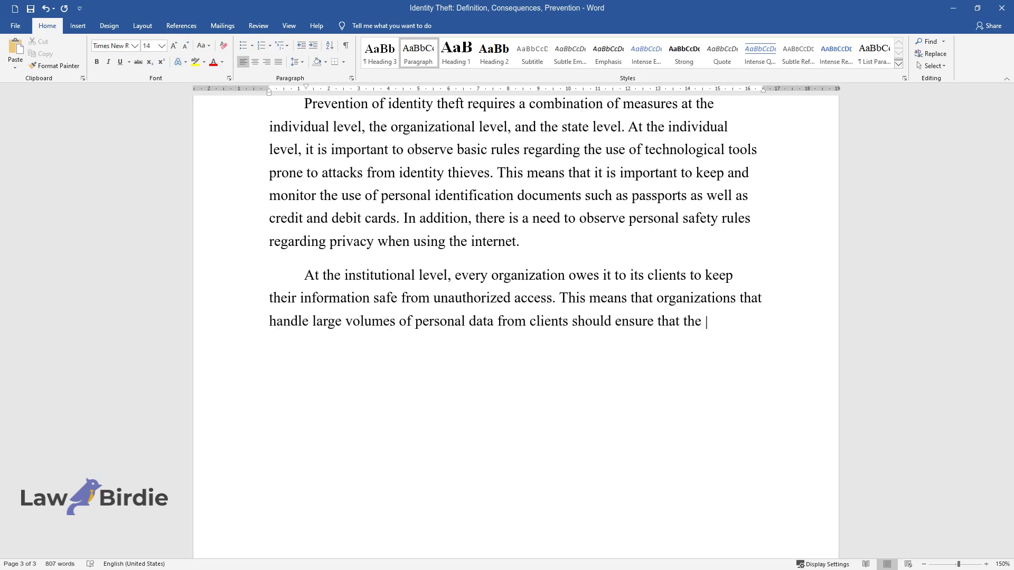
text(data is as secure as possible. Such)
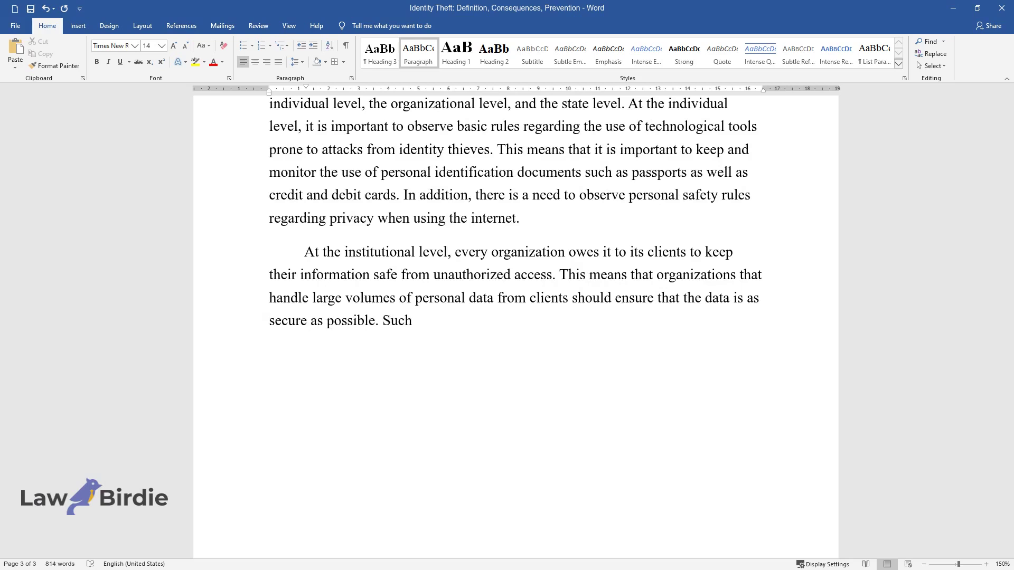
text( organizations as banks and those )
text(that issue personal identif)
text(ication d)
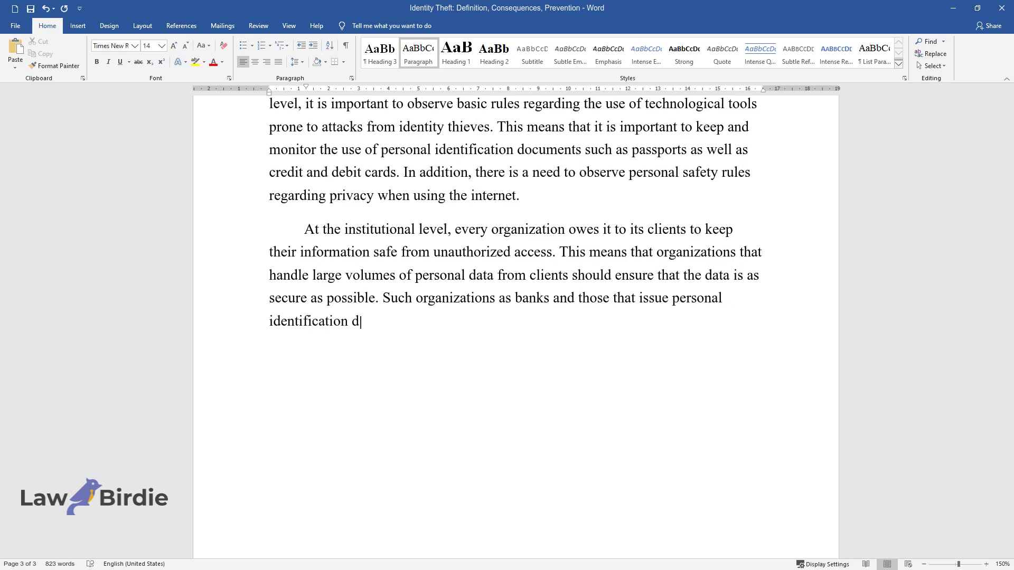
text(ocuments need to use effective encr)
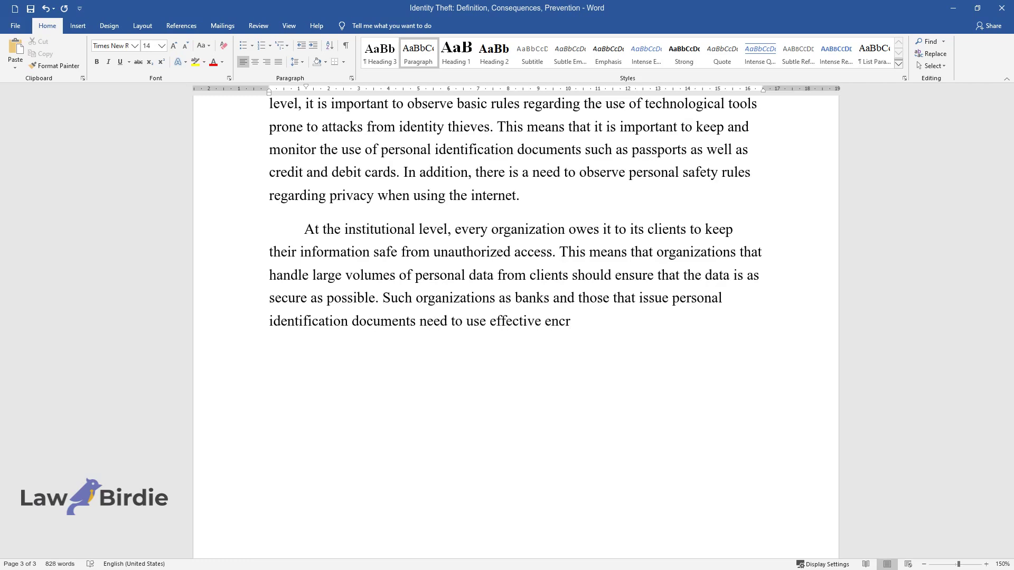
text(yption techniques to keep data in their custody as sa)
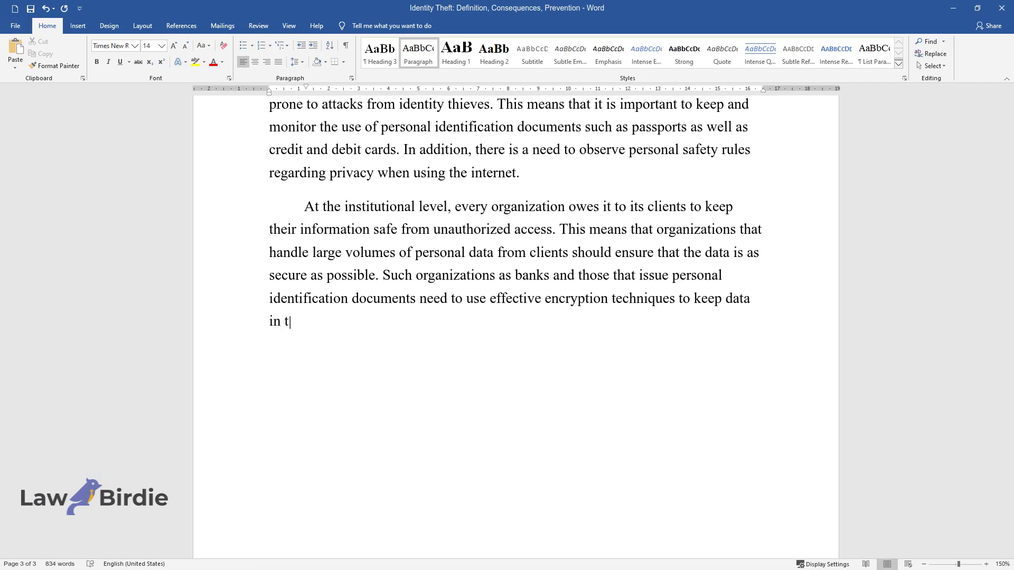
text(fe as possible. I)
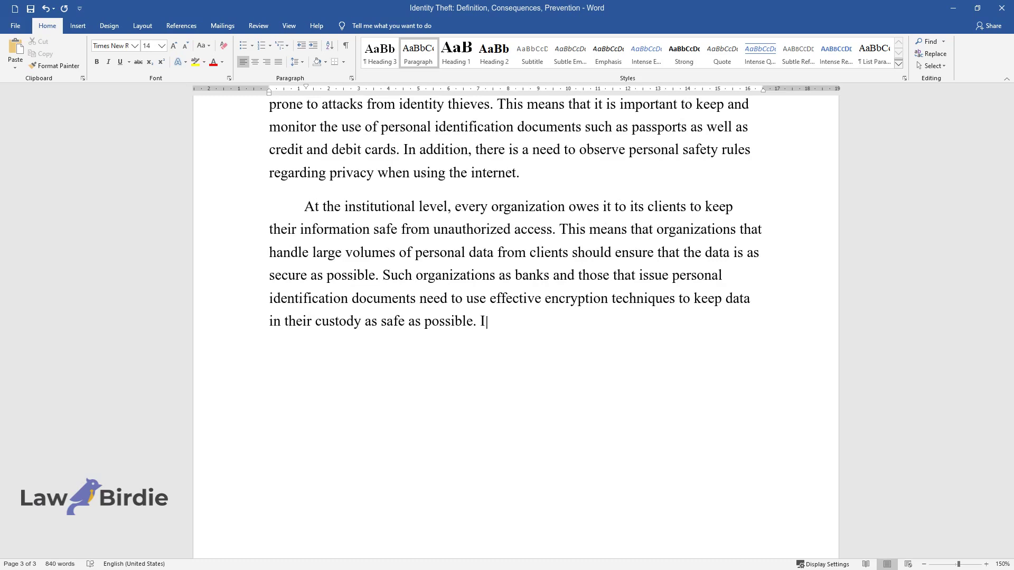
text(n addition, it is important to main)
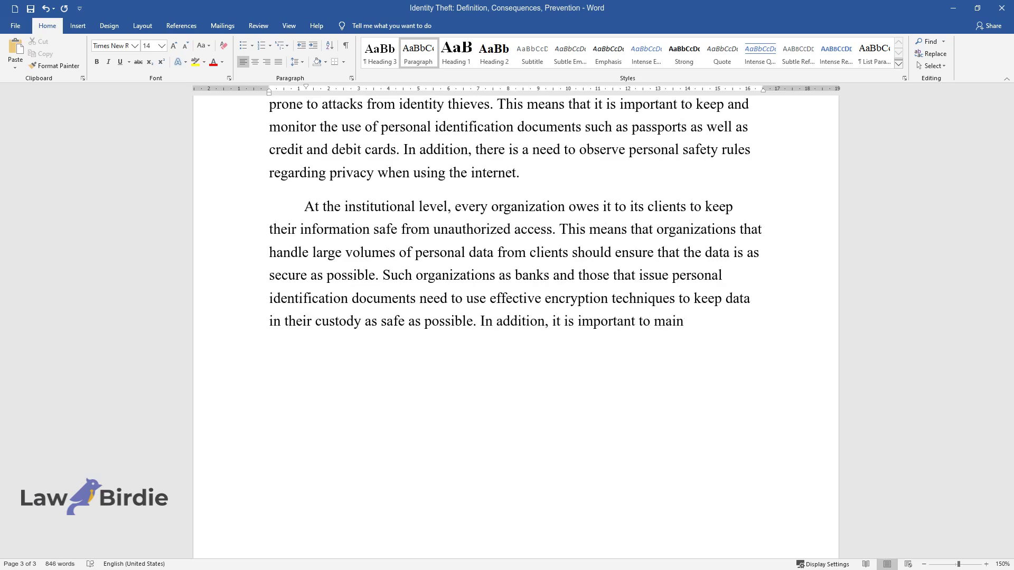
text(tain rules and regulations regarding access )
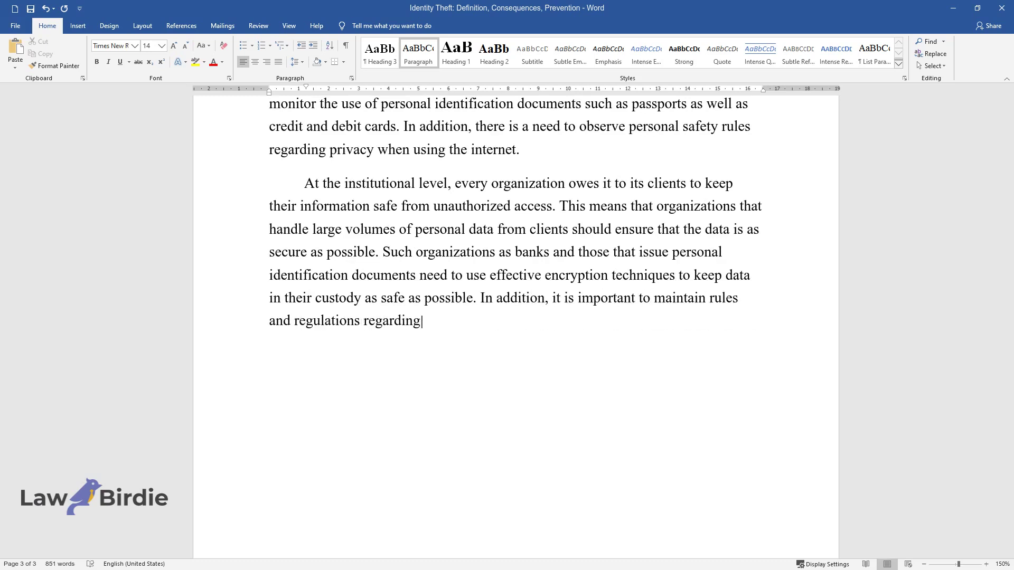
text(to client information.)
key(Return)
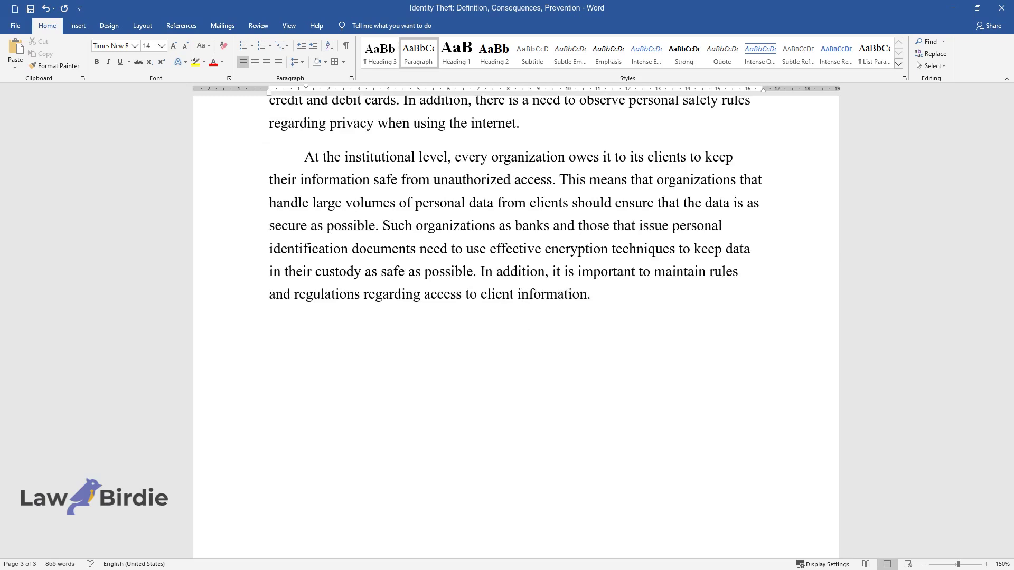
text(Governments a)
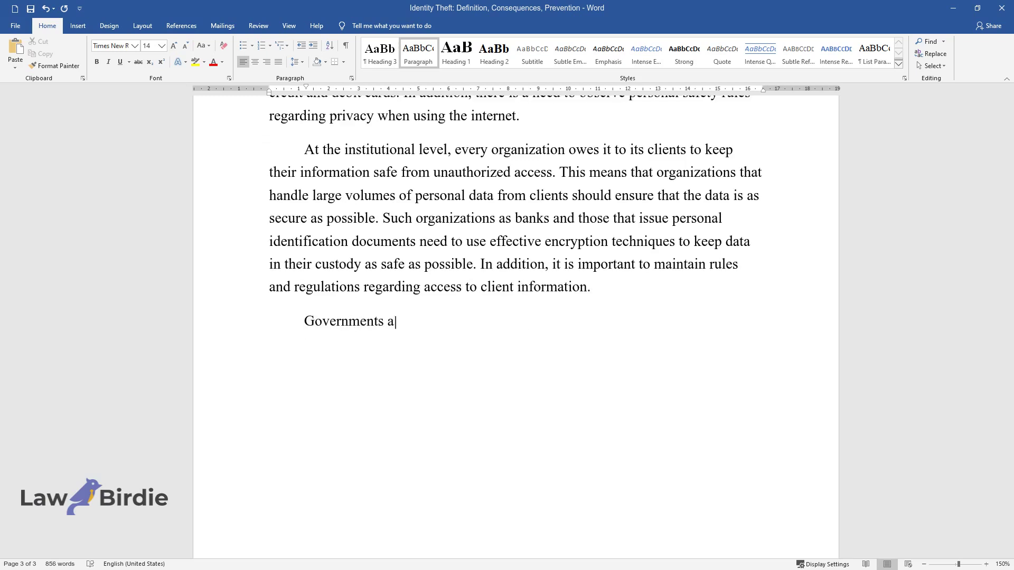
text(lso have a big role to play in pre)
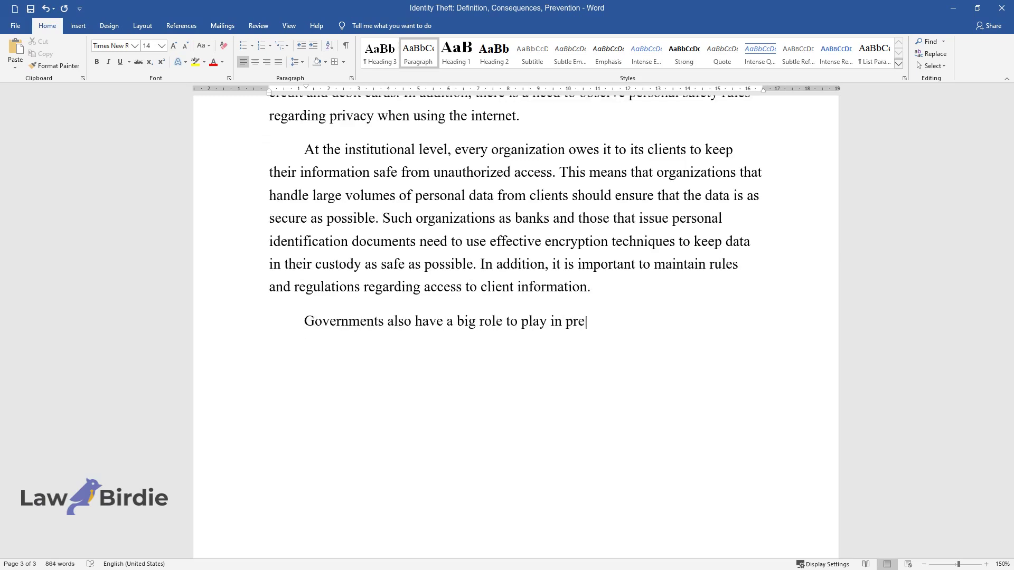
text(venting and managing identity theft)
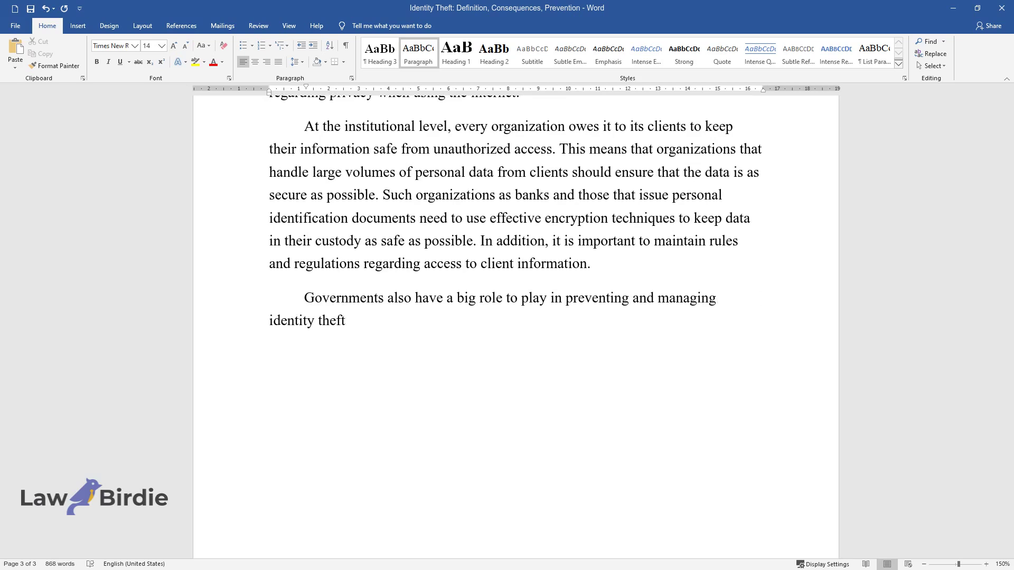
text(. The first tool for this is legis)
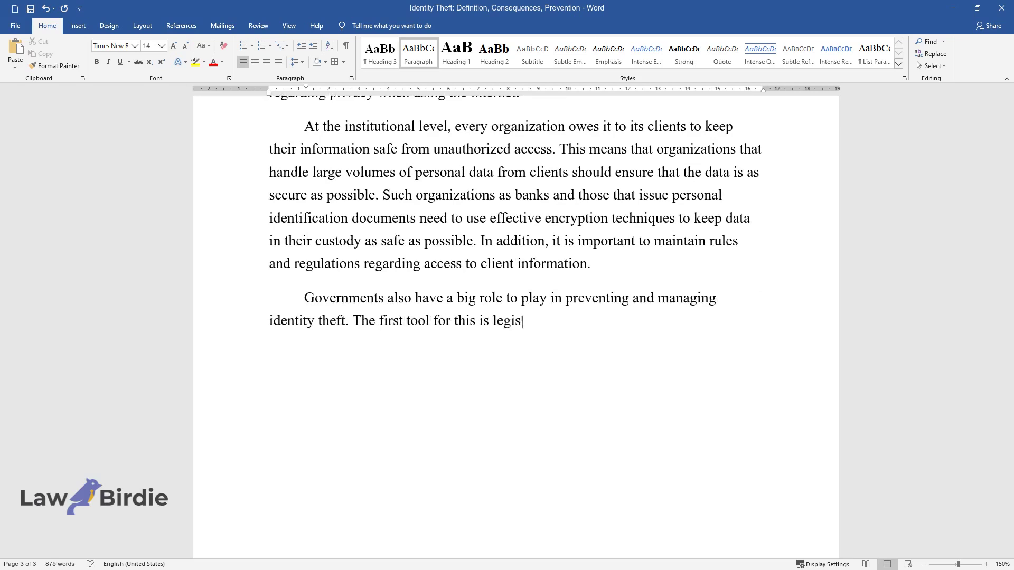
text(lation. The government must enact l)
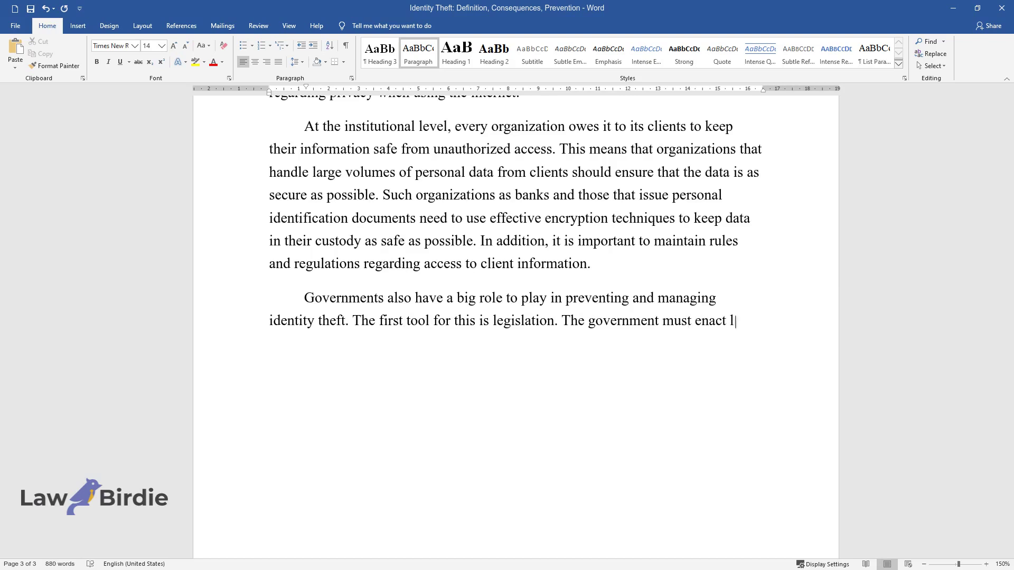
text(aws that can help deal with identi)
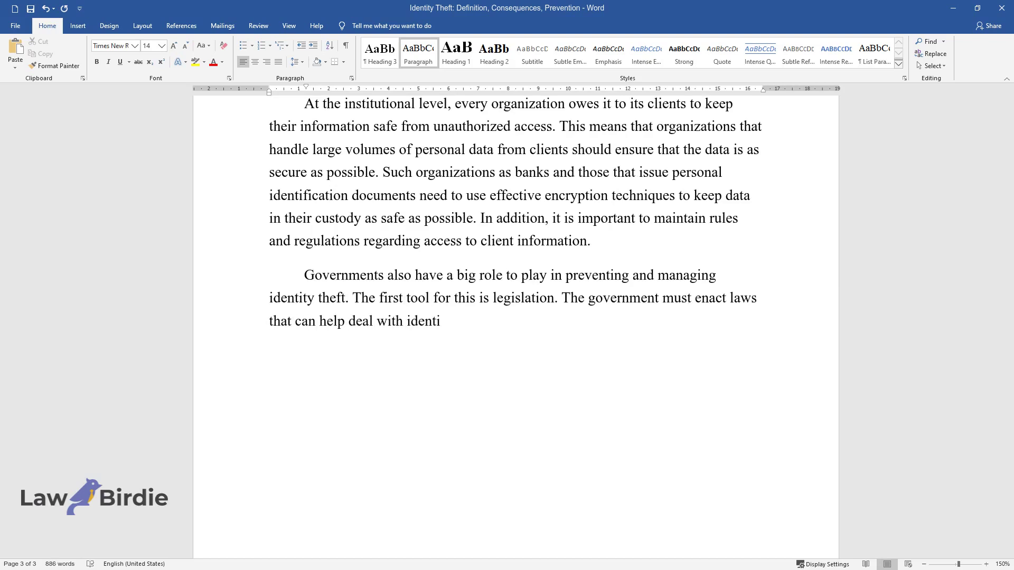
text(ty theft. Good laws are necessary )
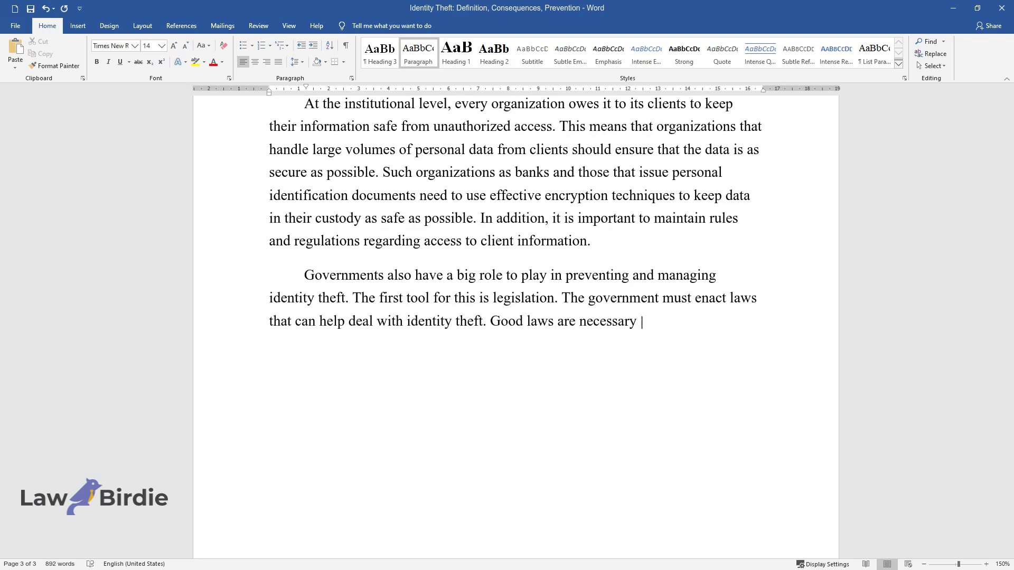
text(to deter people from involvement in)
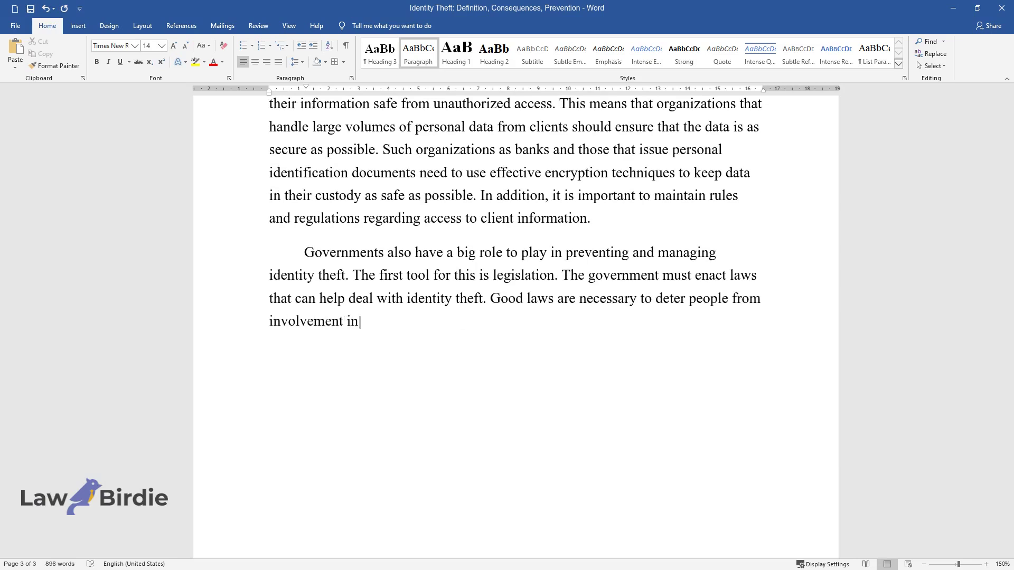
text( identity theft. Secondly, the gov)
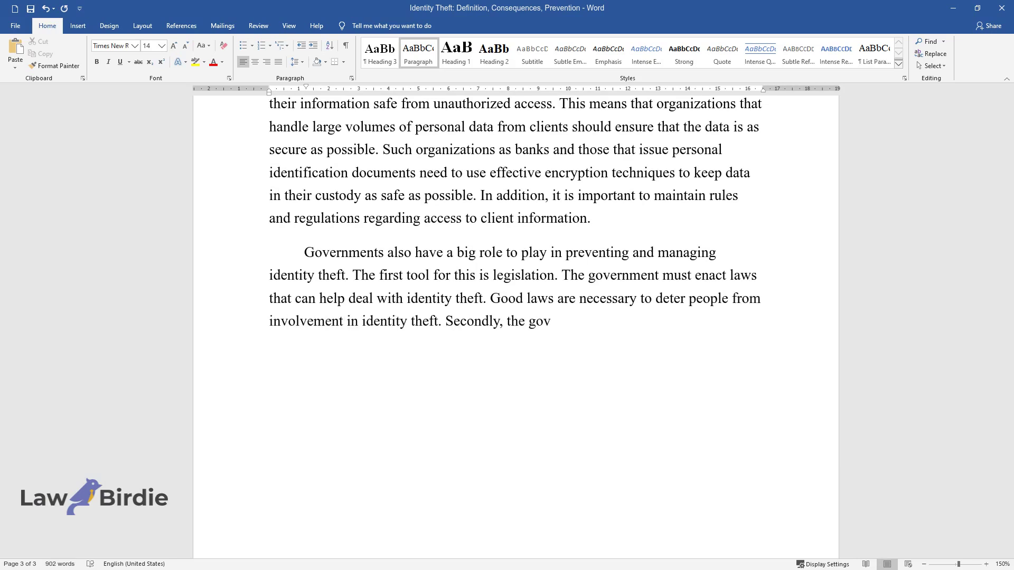
text(ernment is the only agency that has)
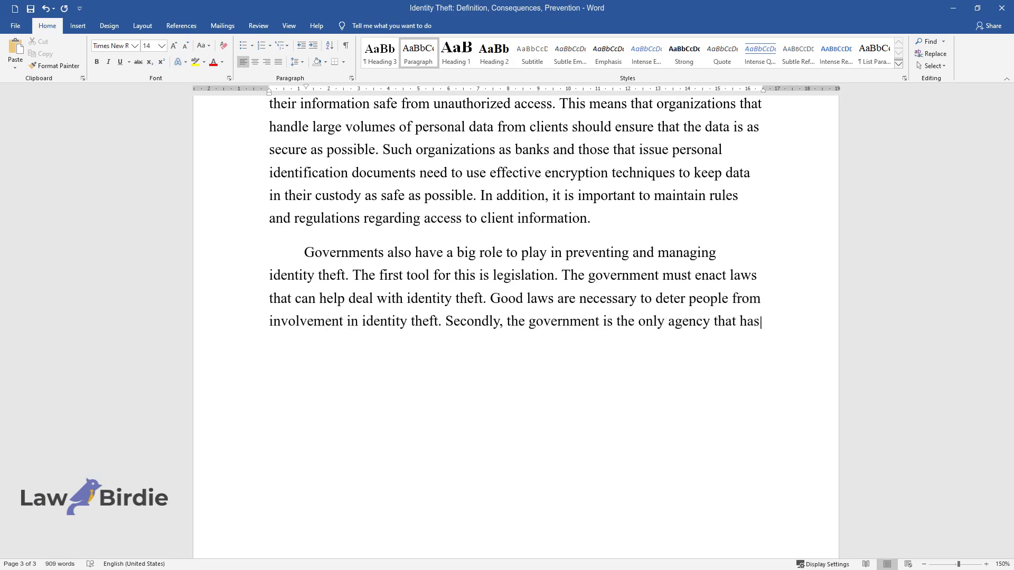
text( the resources to track the use of)
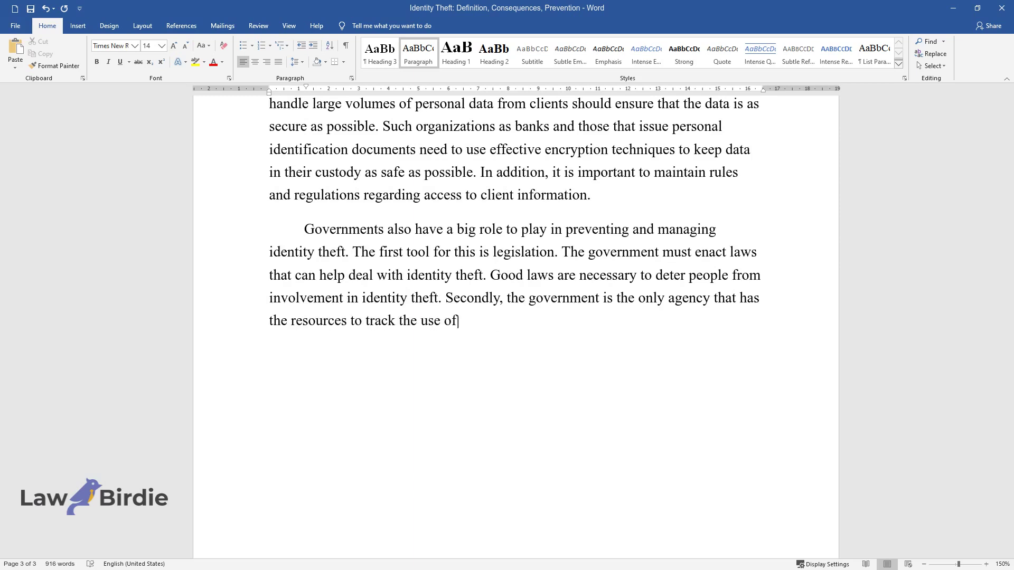
text( false identities. The third interv)
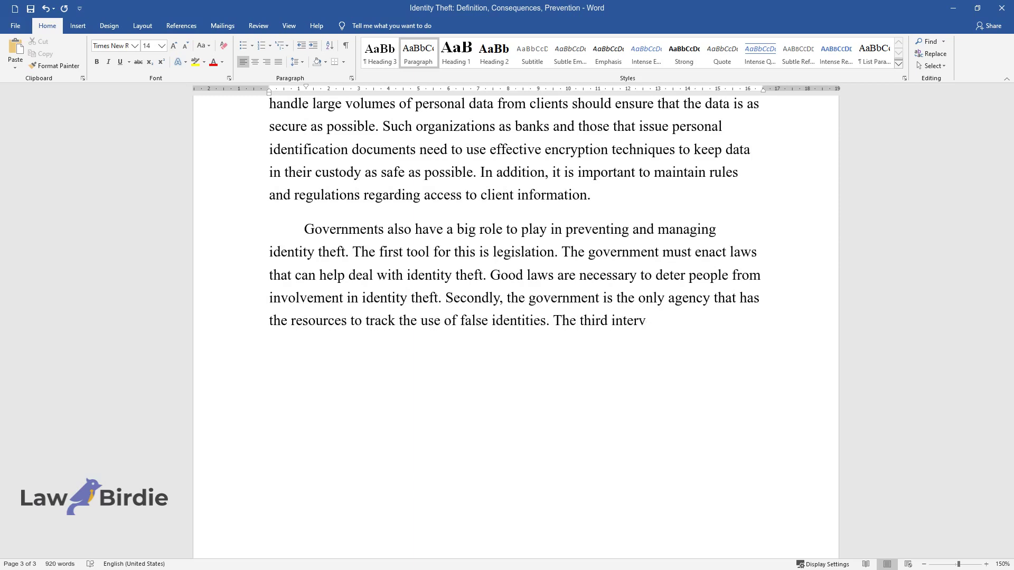
text(ention from the government is making tamper)
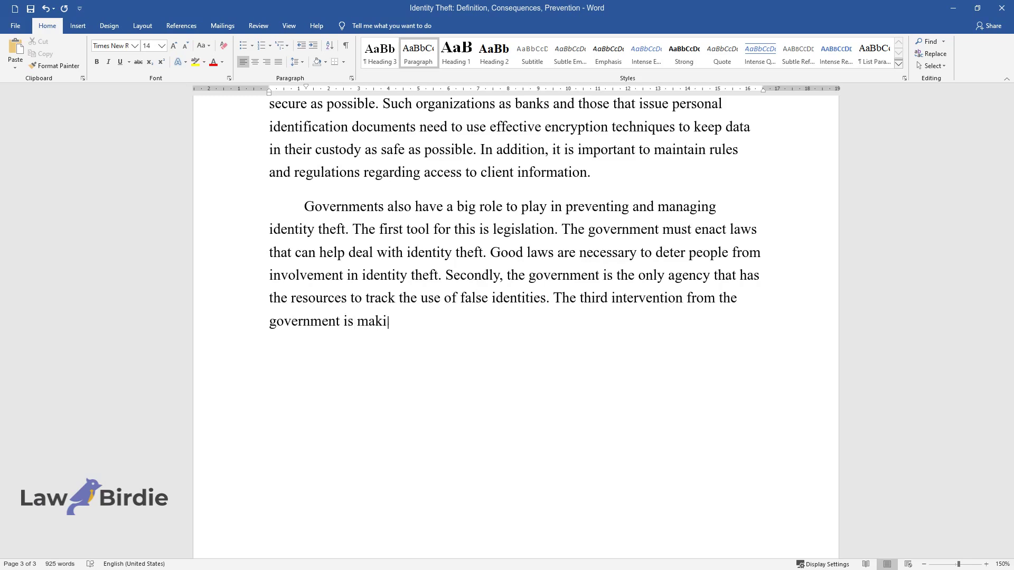
text(-proof identification docu)
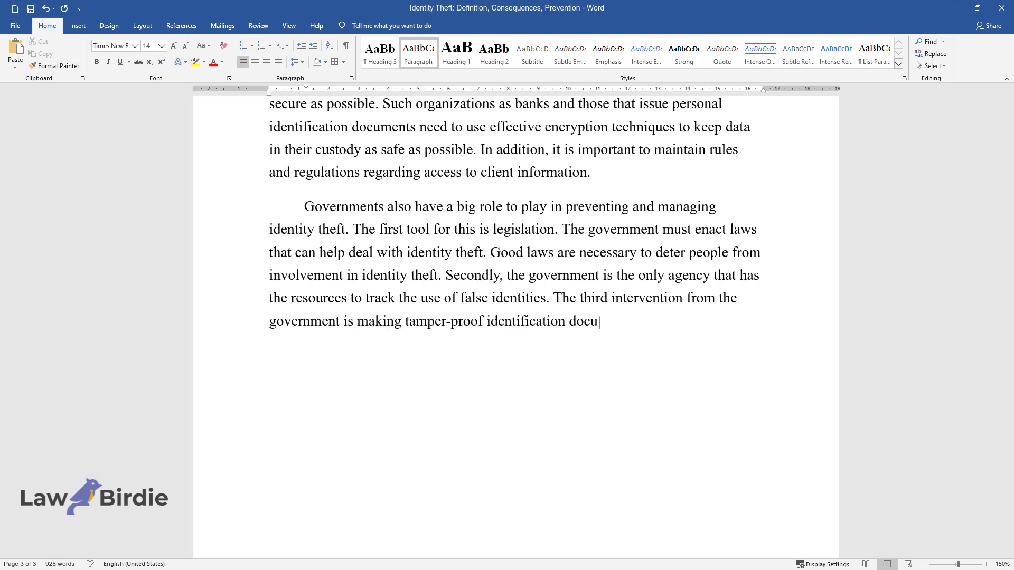
text(ments such as passports to reduce the chanc)
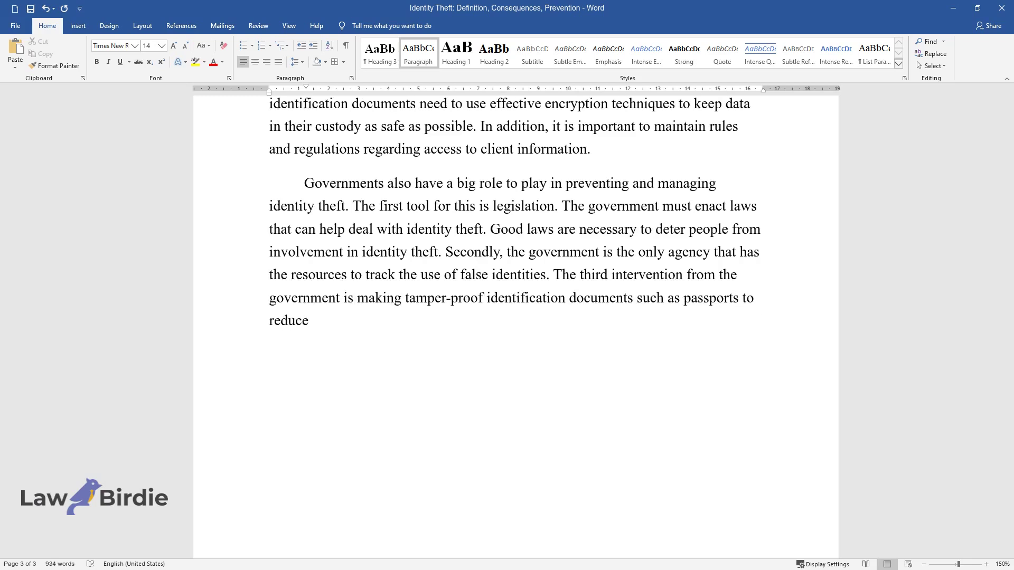
text(es of successful forgery.)
Add a new line after the government paragraph and format it as Heading 2
key(ctrl+Return)
key(ctrl+alt+2)
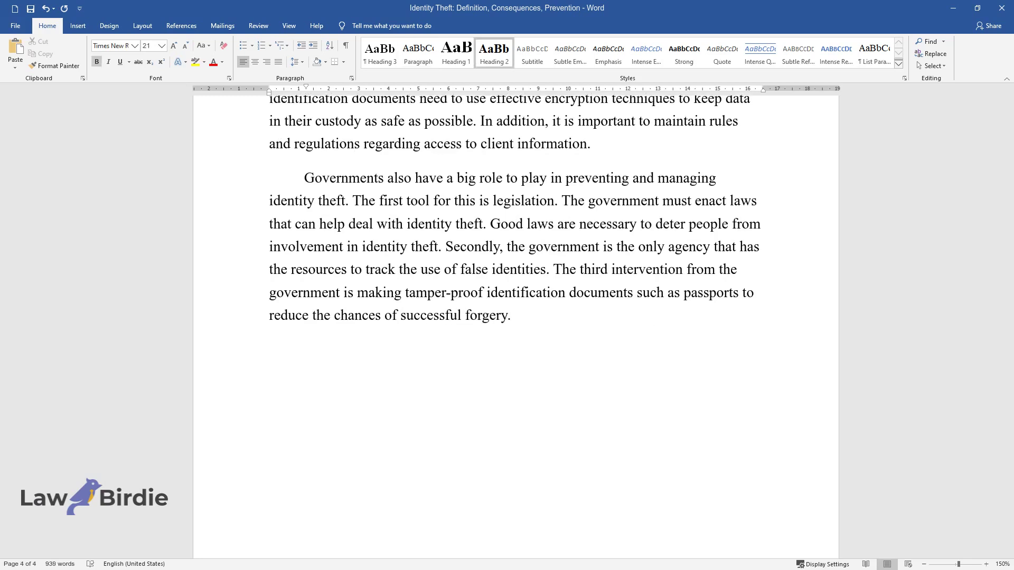
Title the section 'Recommendations' and write its paragraph on IT-driven identity theft and international cooperation
text(Recommendations)
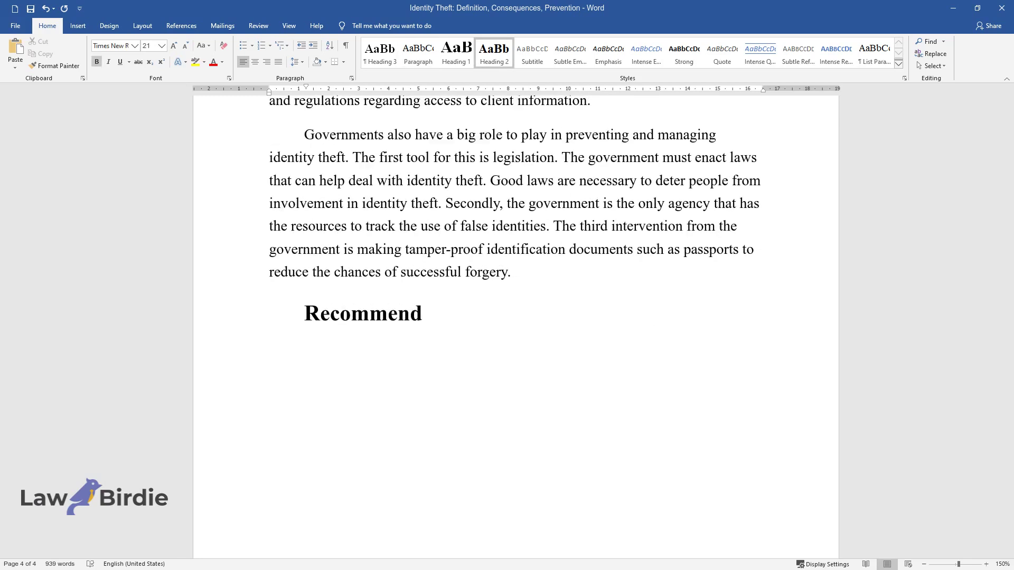
key(Return)
text(The)
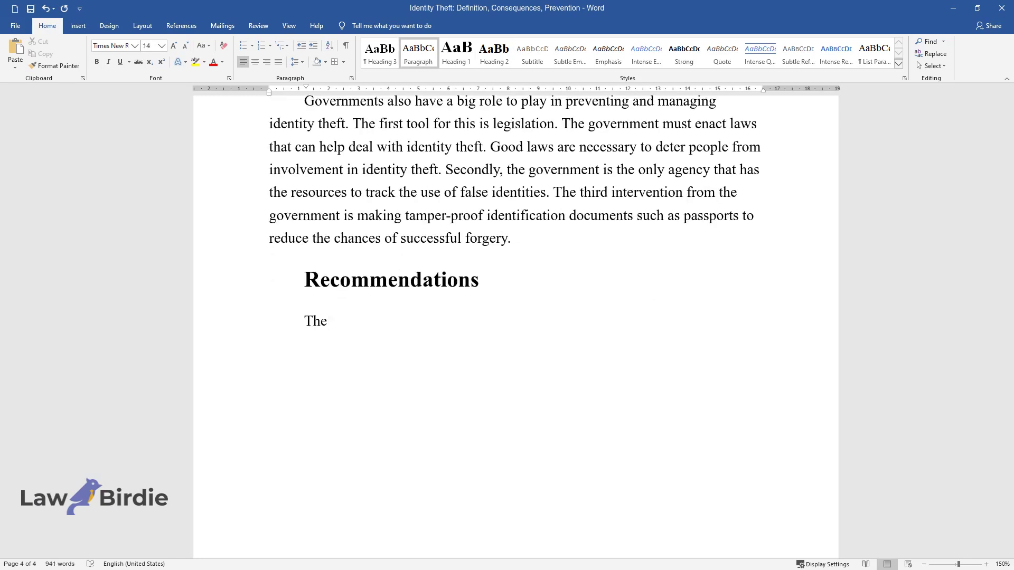
text( future of identity theft will depen)
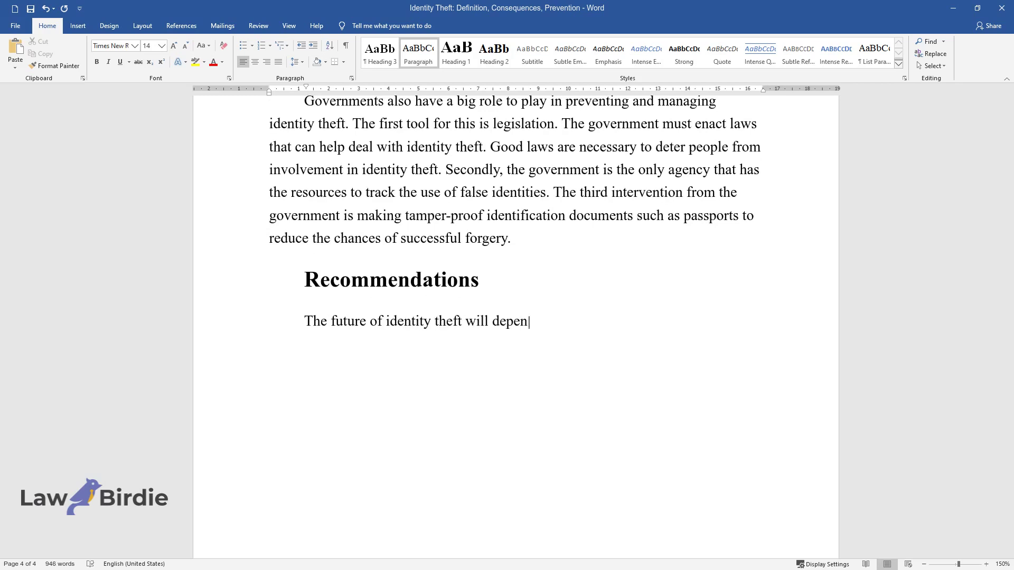
text(d on IT. Advances in internet-based)
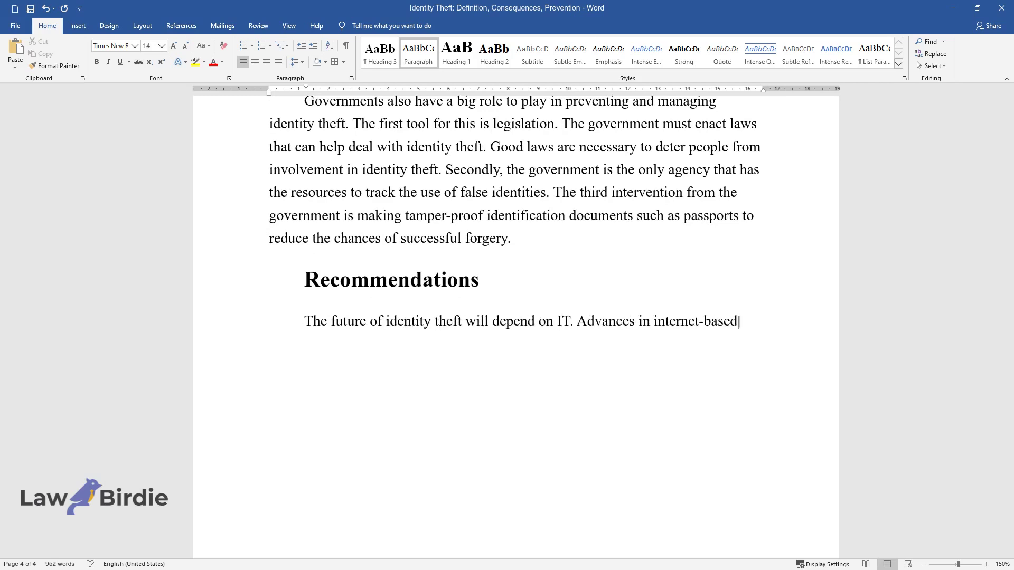
text( services will increase the ease of )
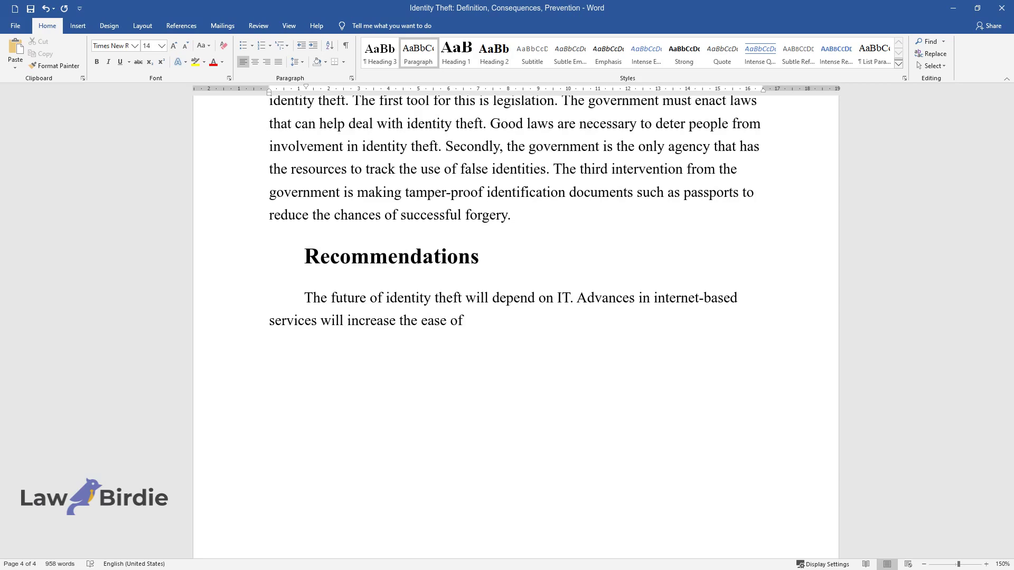
text(carrying out identity theft becaus)
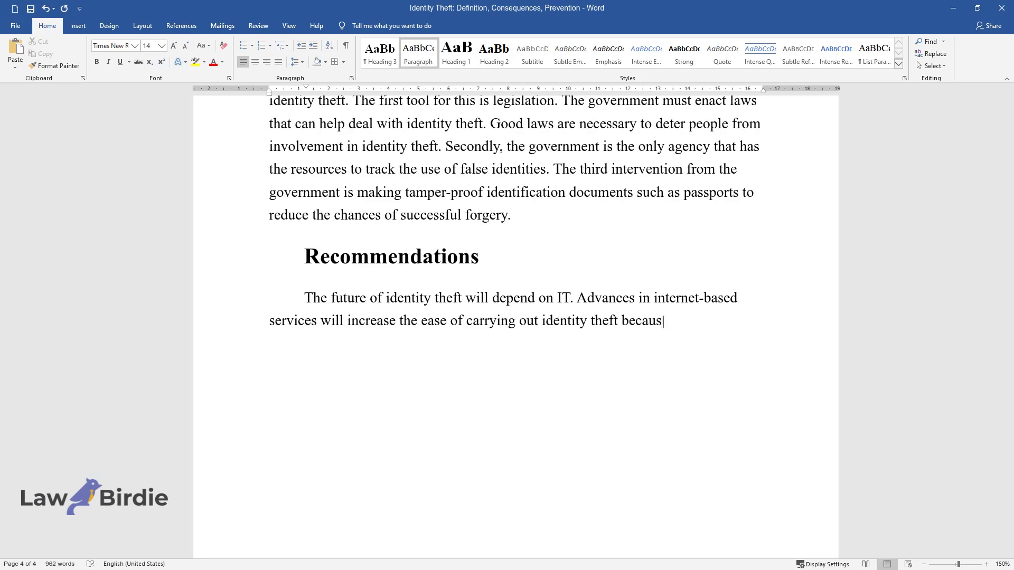
text(e of the possibility of committing f)
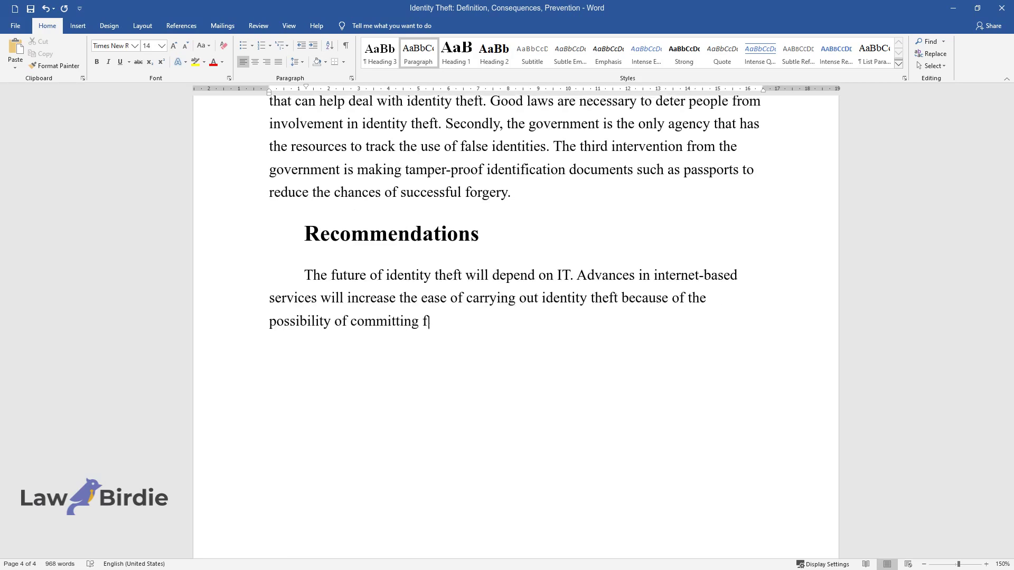
text(raud from any location on earth. Th)
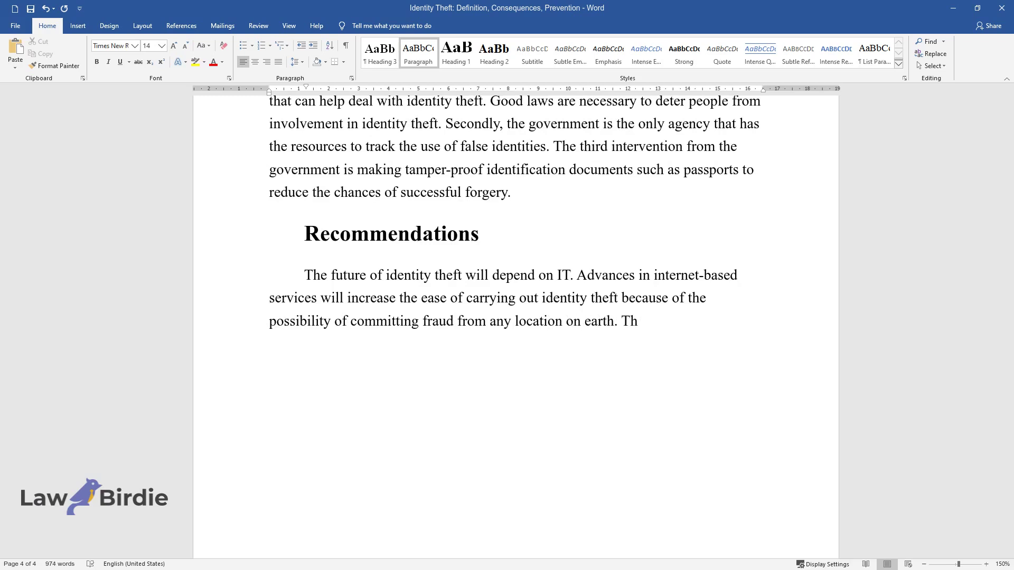
text(erefore, identity theft prevention )
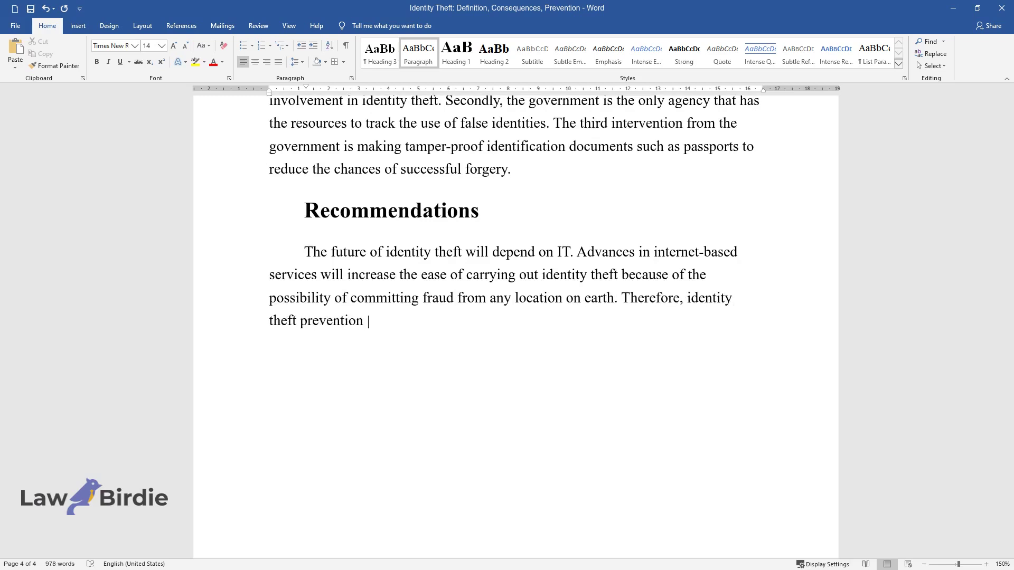
text(efforts must focus on online identi)
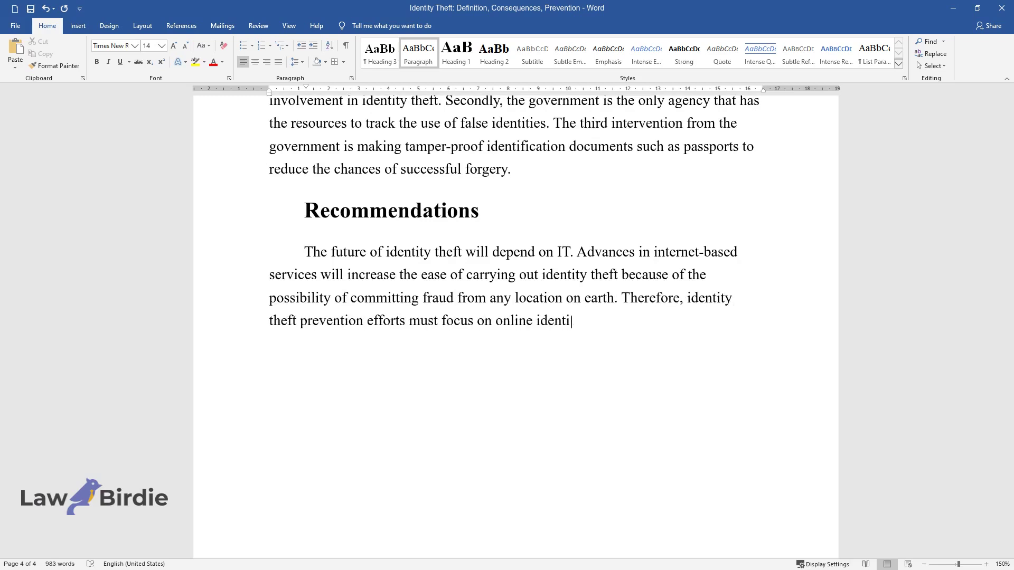
text(ty theft. Secondly, identity theft)
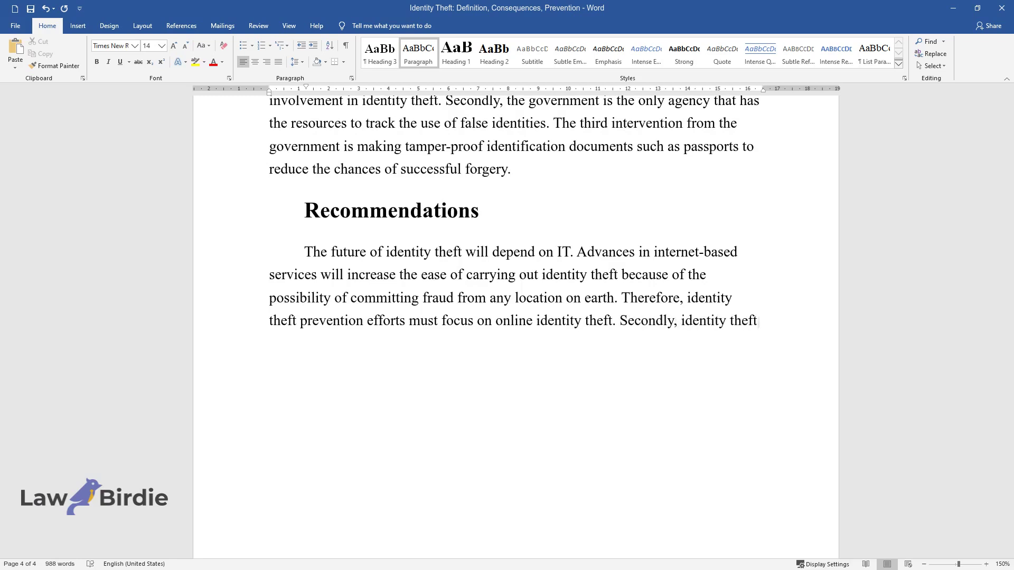
text( is becoming an international crime and there is a ne)
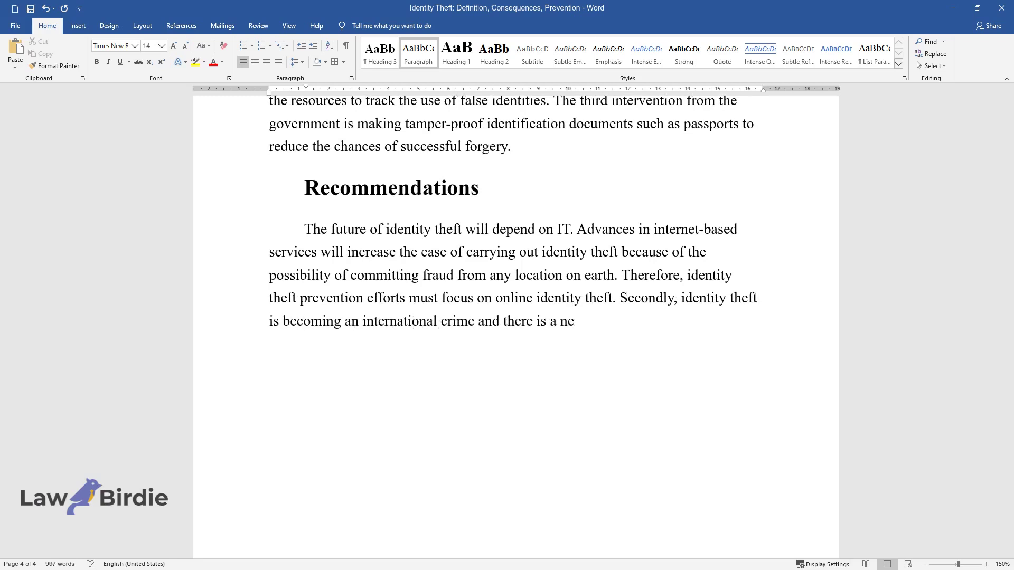
text(ed for law enforcement agencies to c)
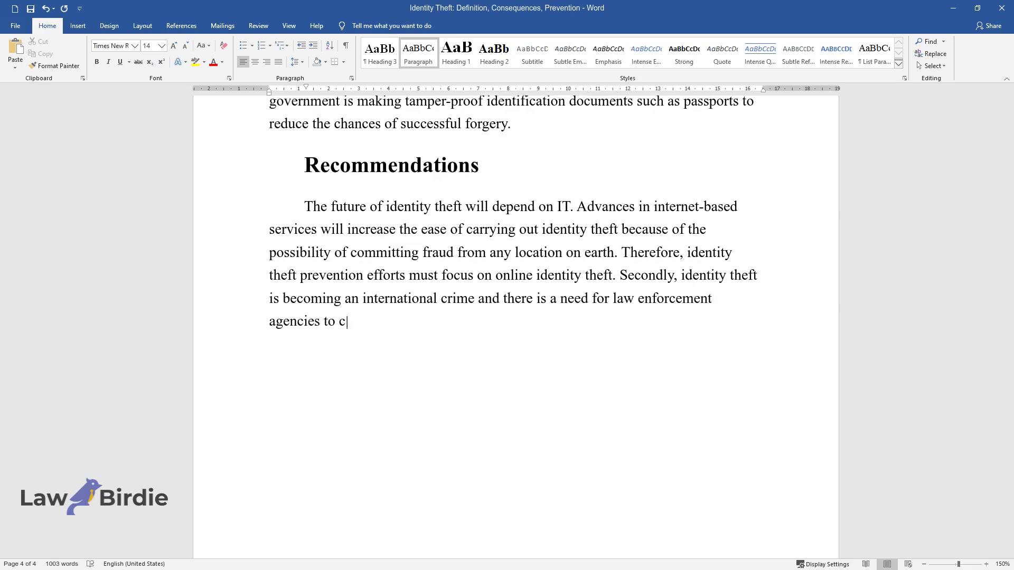
text(ooperate across borders to deter id)
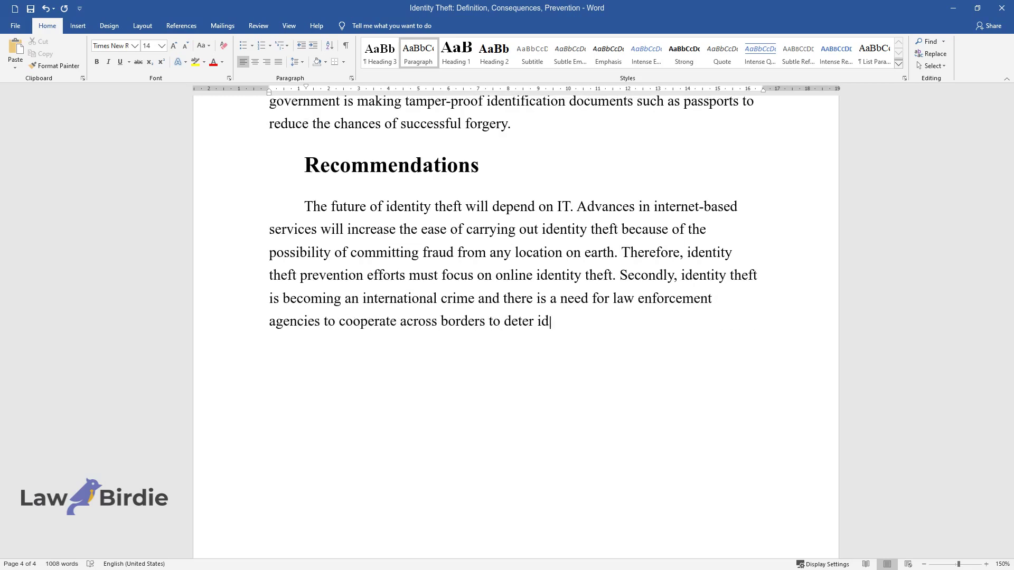
text(entity thieves. Moreover, countries)
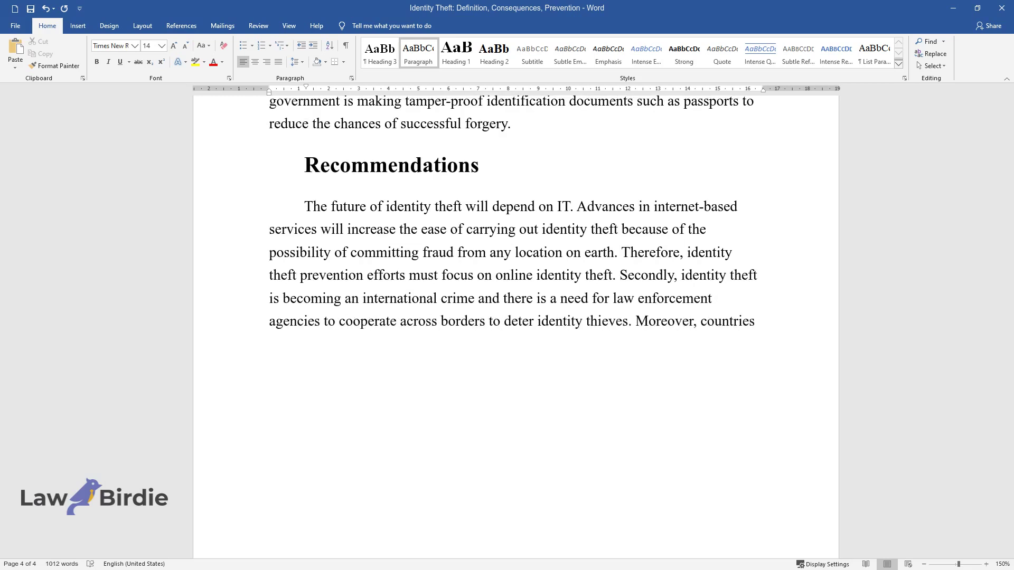
text( must develop common conventions re)
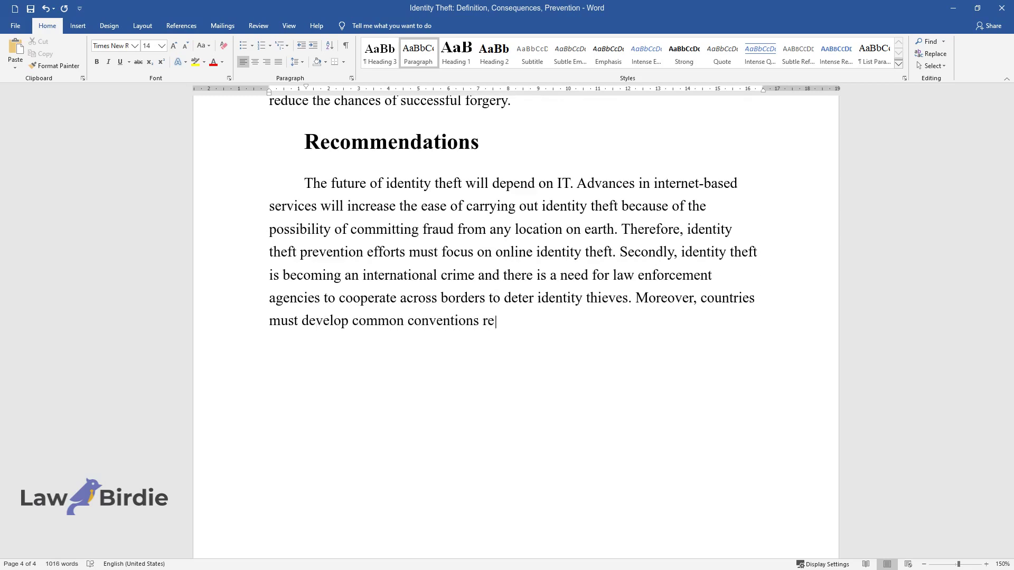
text(garding this crime. This will unite)
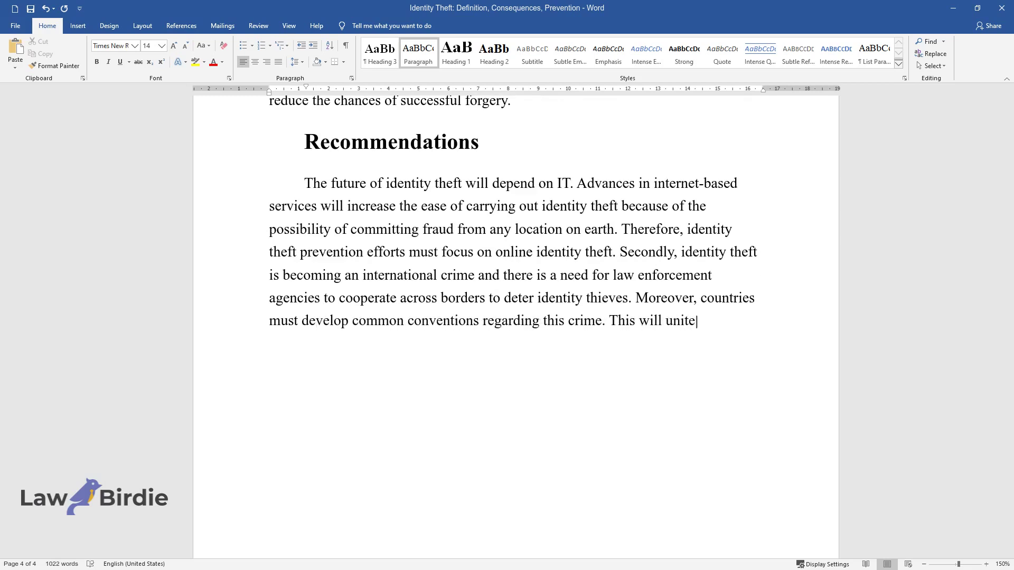
text( the international community against identit)
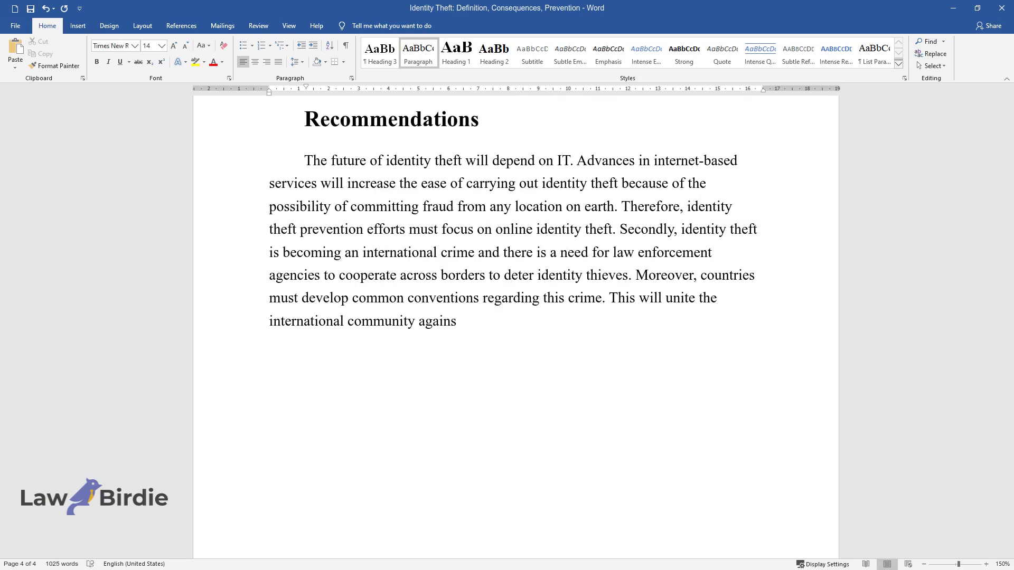
text(y theft and will make it m)
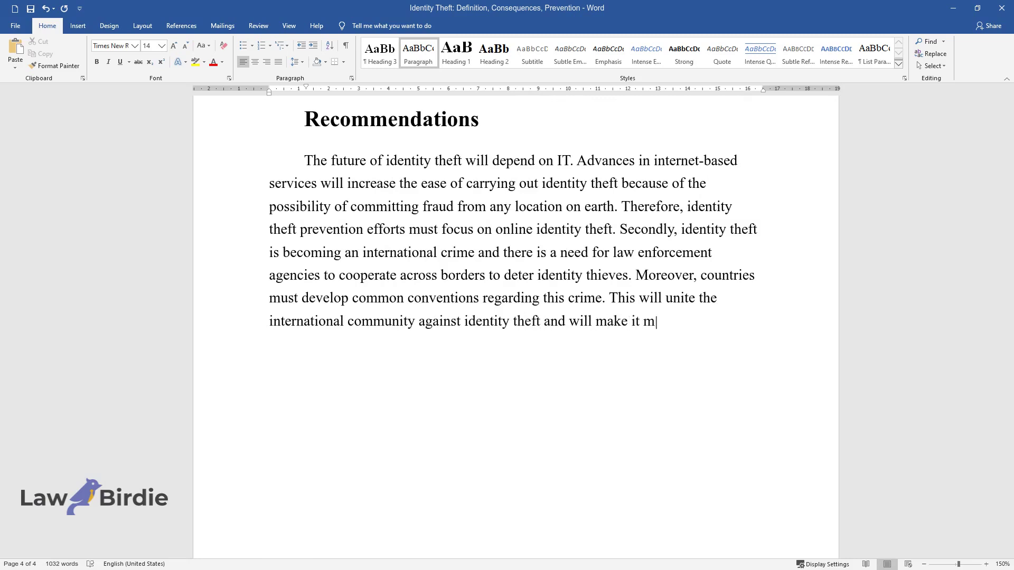
text(ore difficult to carry out such act)
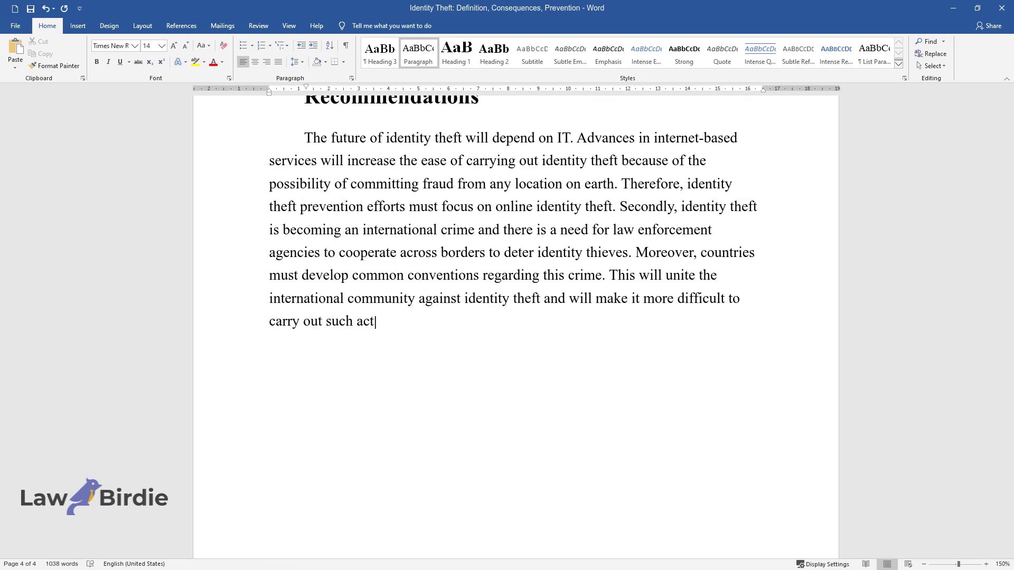
text(ivities in foreign countries. Final)
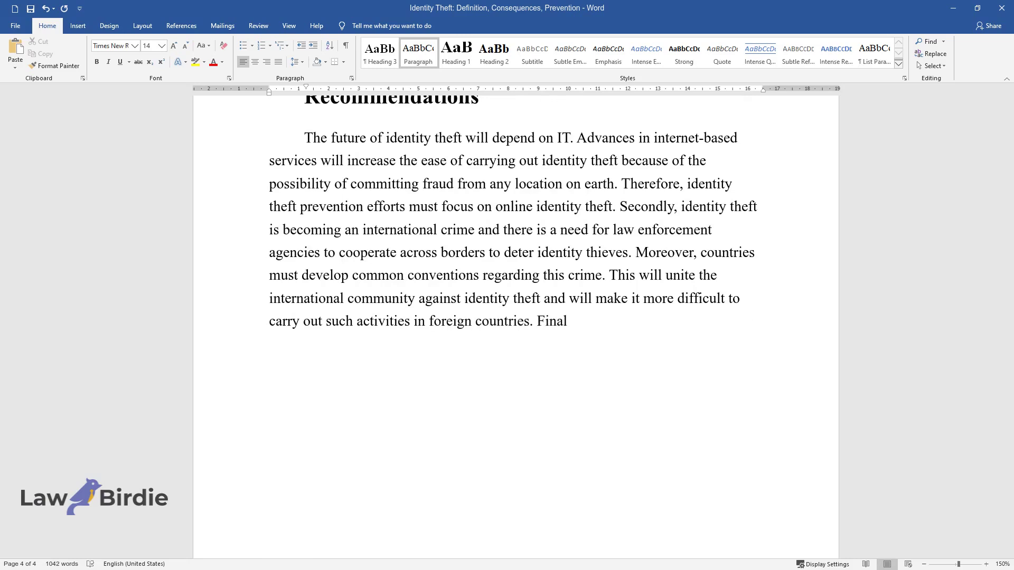
text(ly, there is the need to develop te)
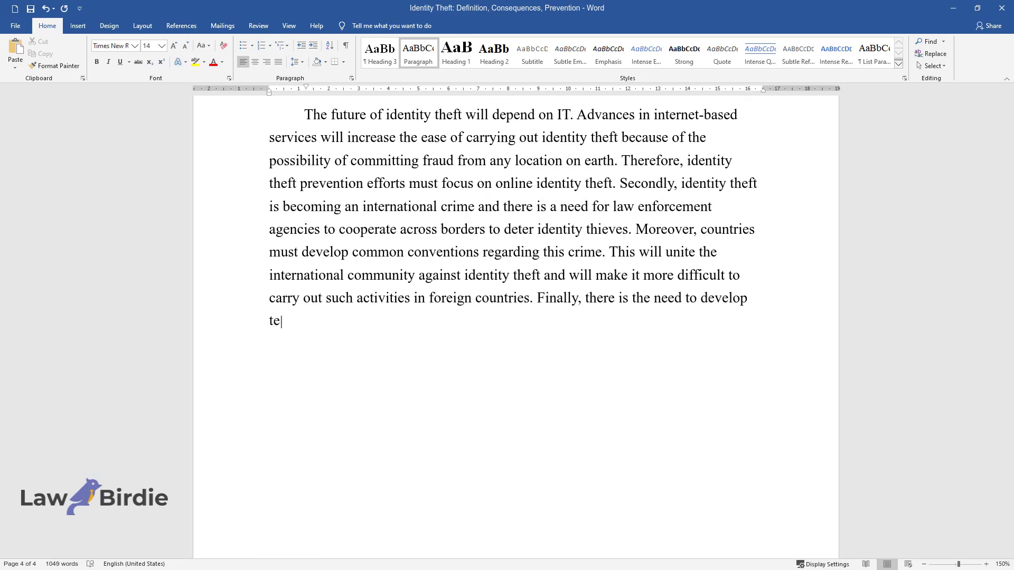
text(chnologies that can allow internet u)
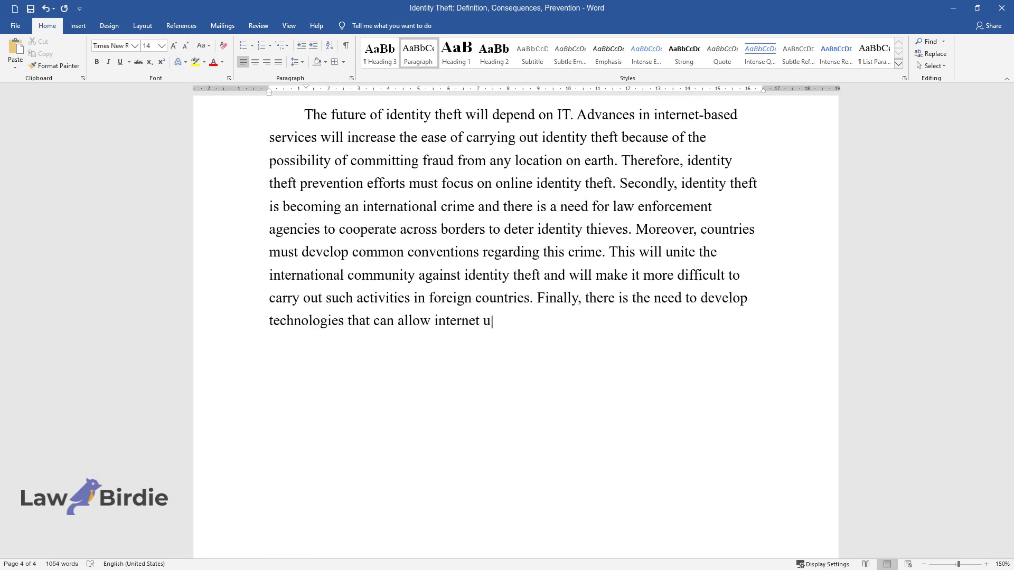
text(sers to utilize an online passport)
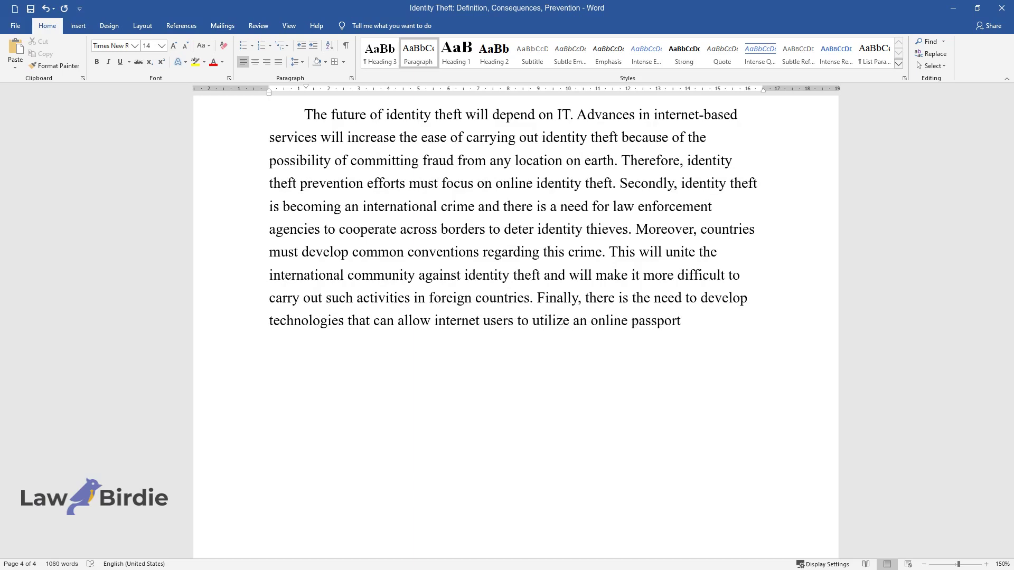
text( that allows them to access differen)
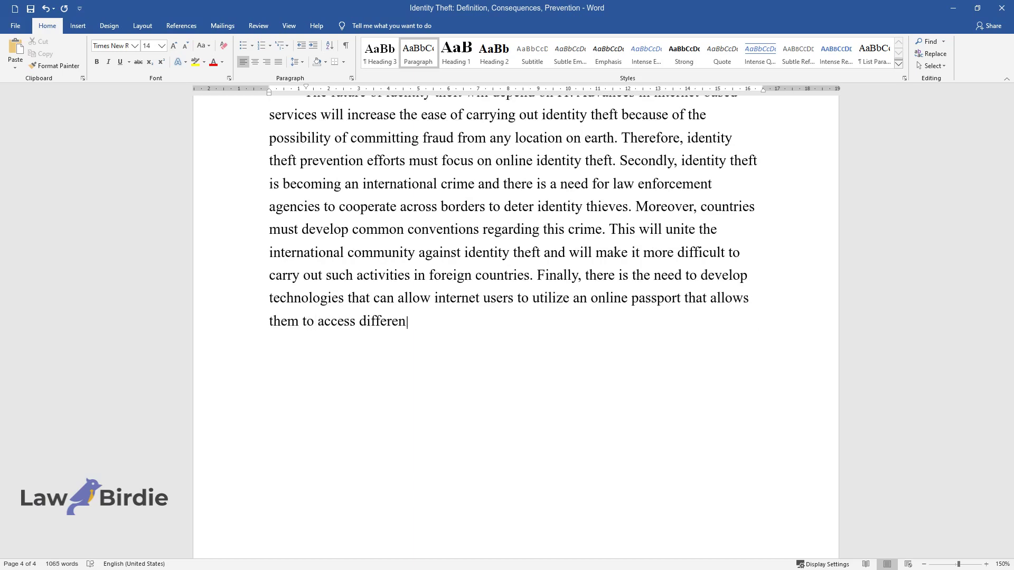
text(t sites without logging in each tim)
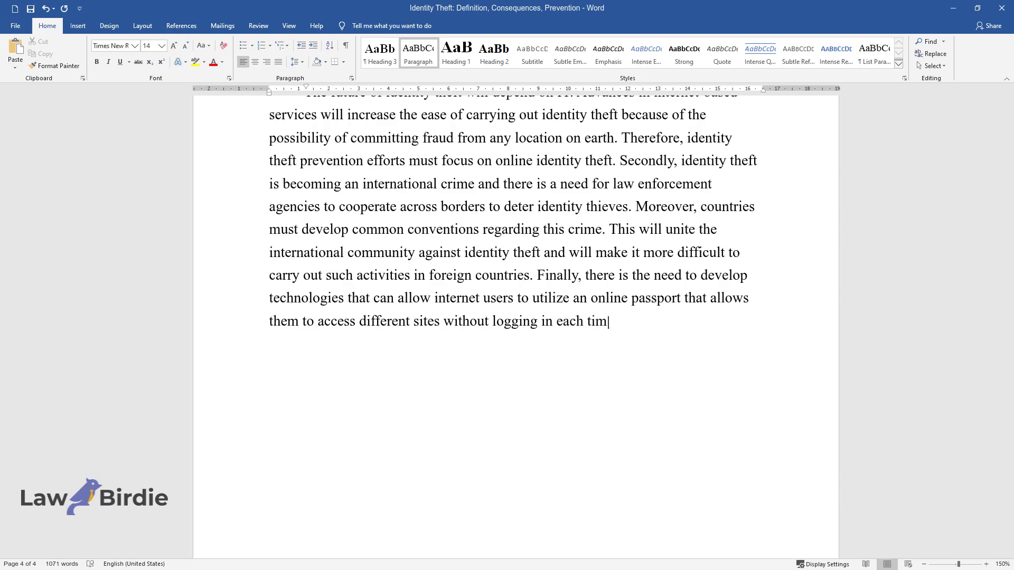
text(e. If internet users can have a sin)
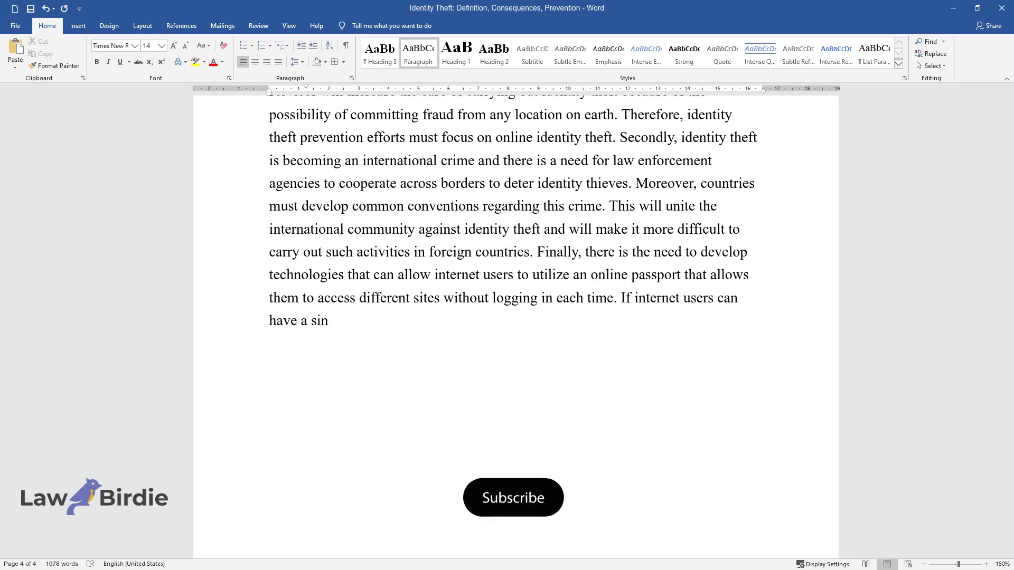
text(gle account to access all their on)
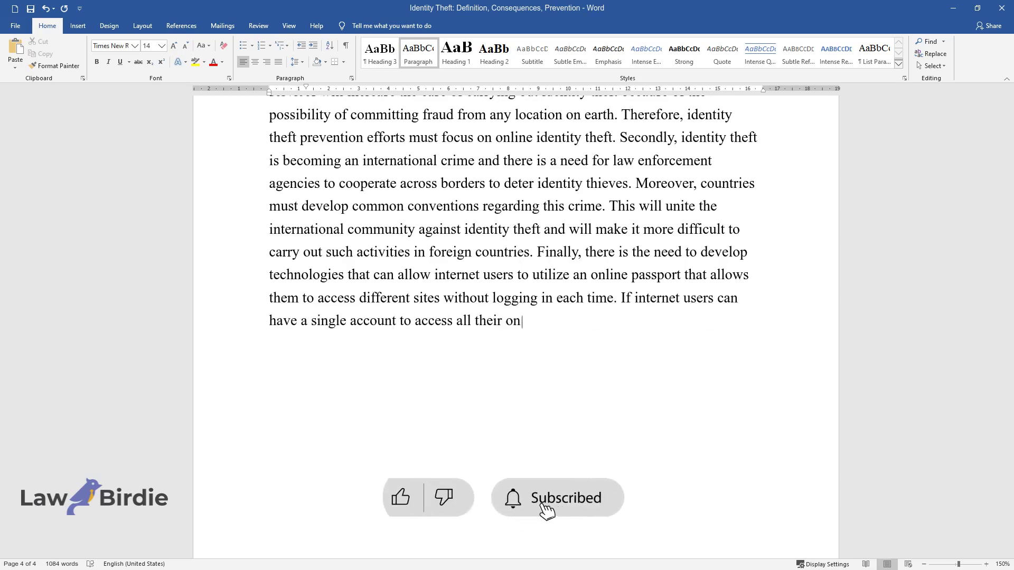
text(line services, then it will reduce t)
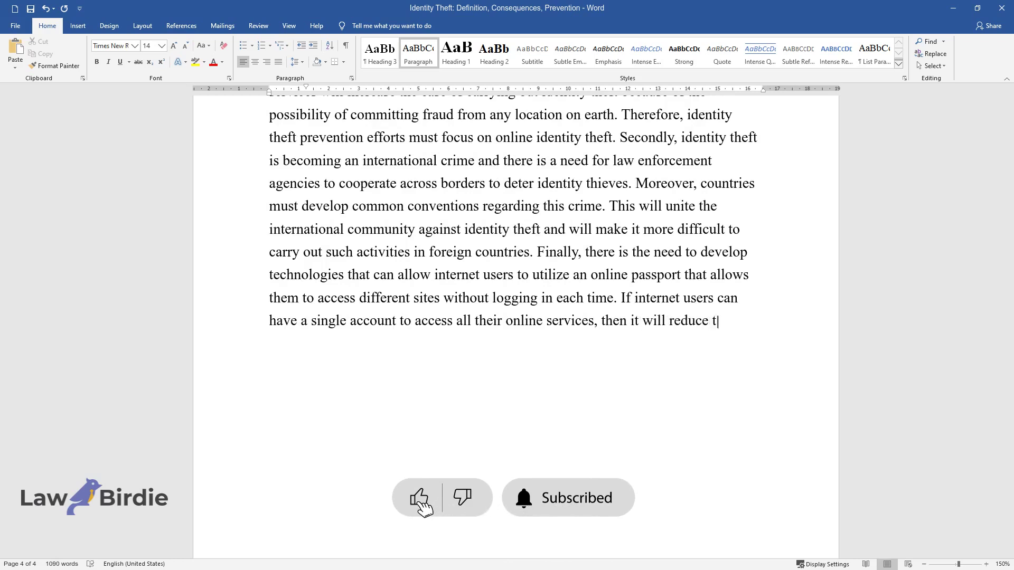
text(he opportunities available for iden)
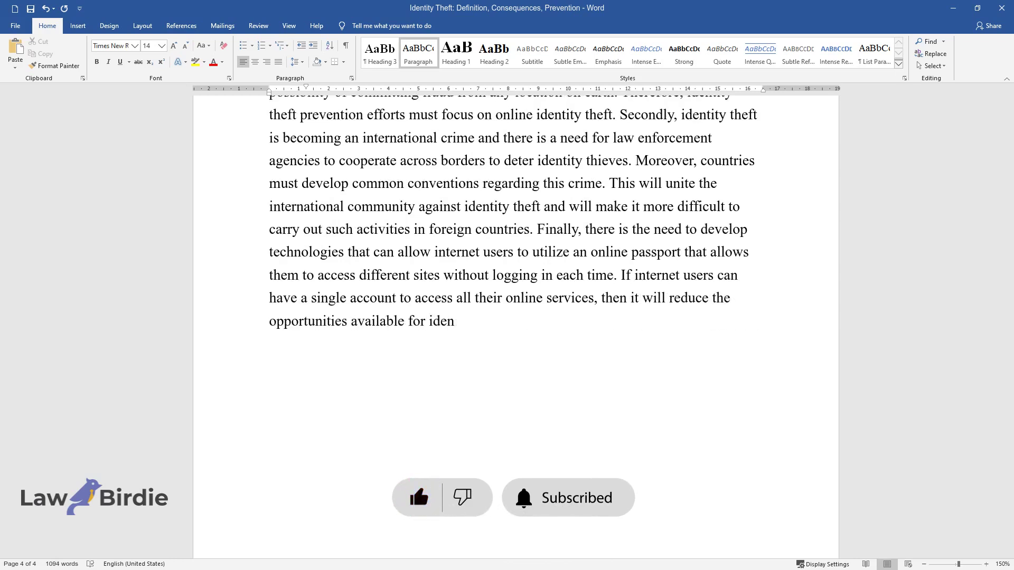
text(tity thieves to carry out the crime.)
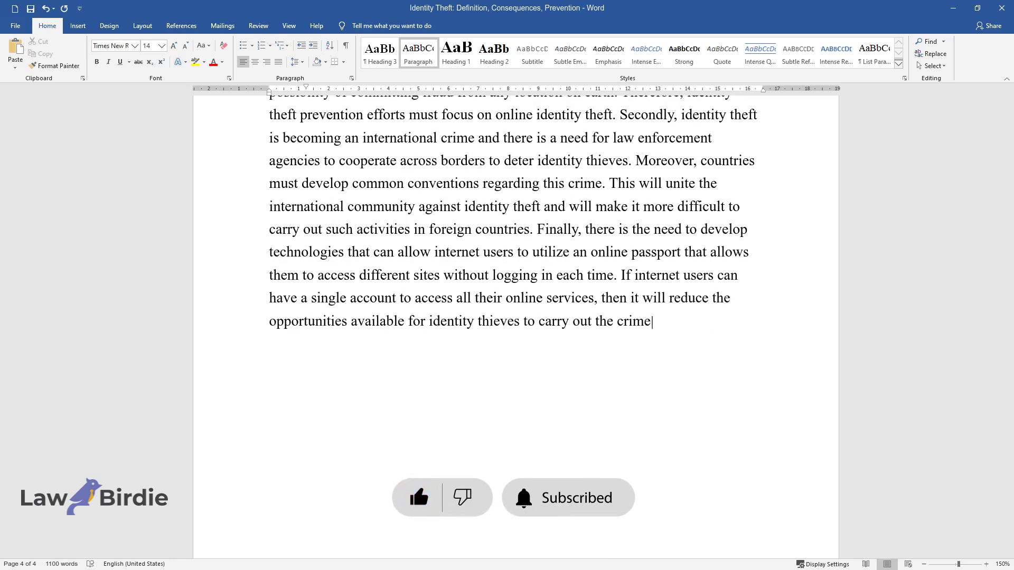